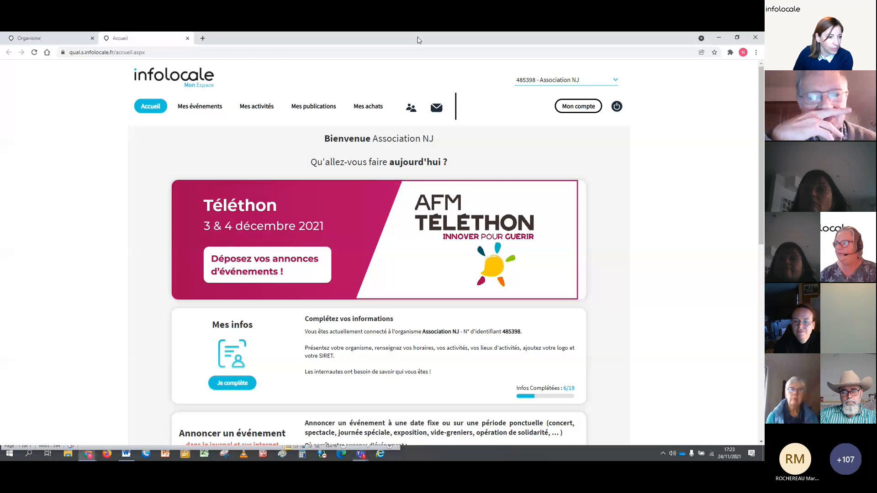
double_click(419, 40)
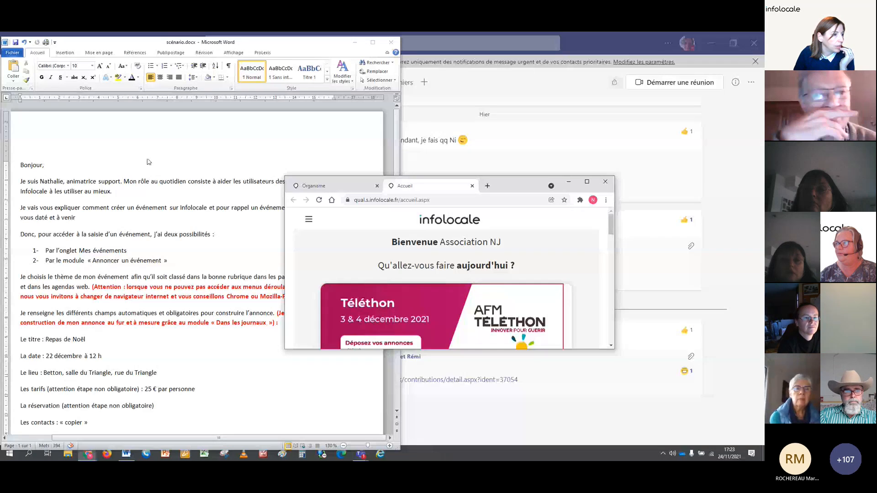
click(587, 182)
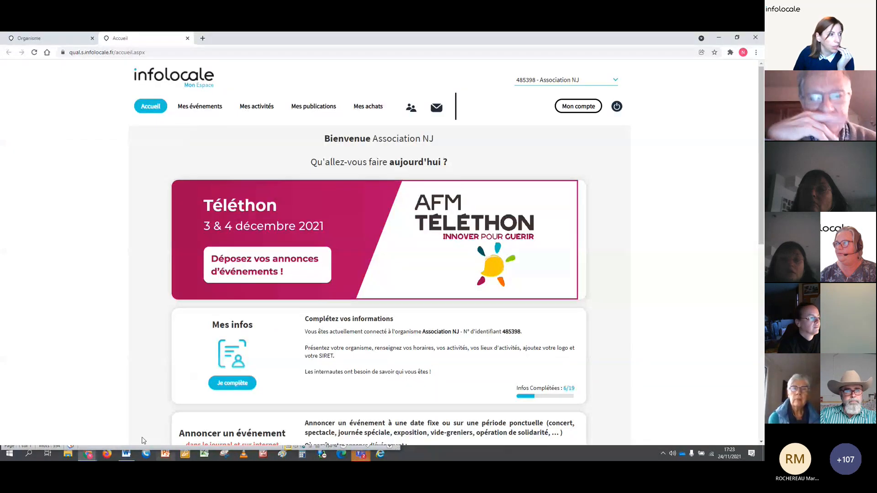
click(126, 457)
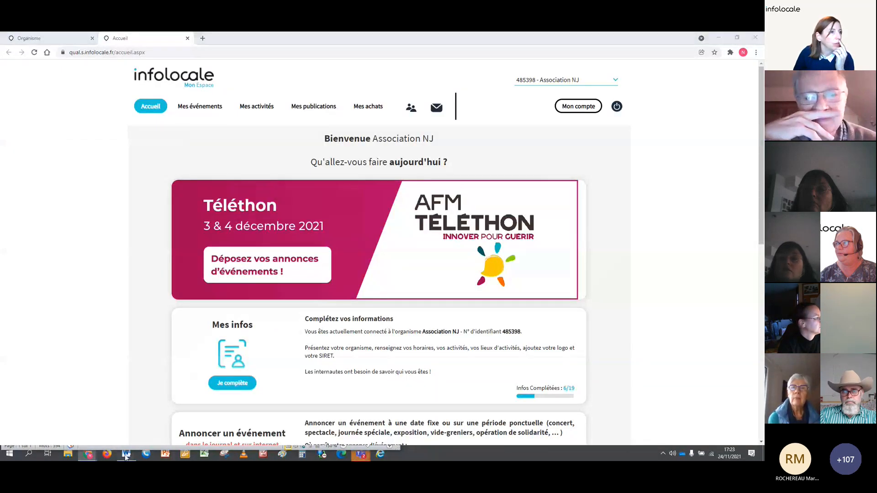
click(126, 456)
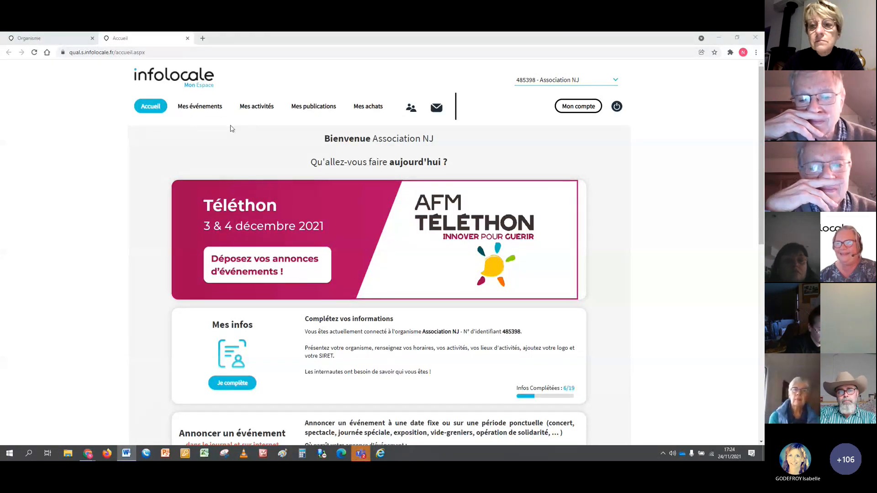
Look at the theme selection page for announcing an event, and return to the home page.
scroll(144, 270, down, 2)
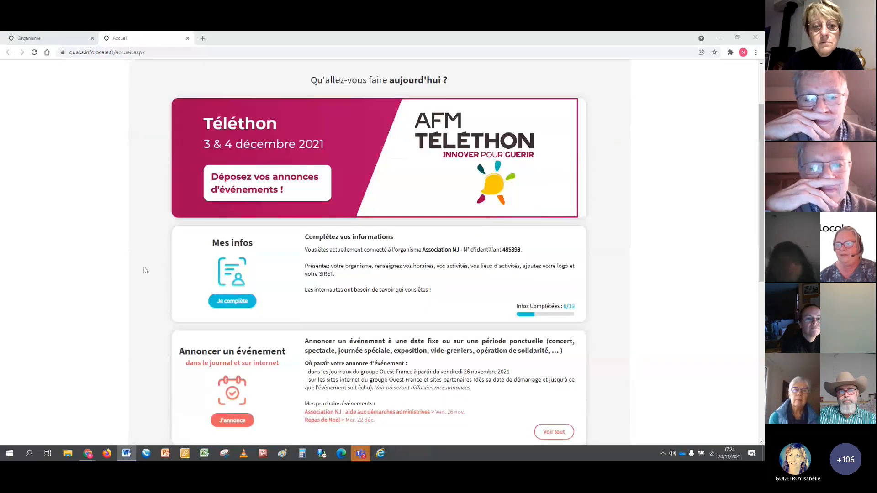
scroll(145, 270, down, 3)
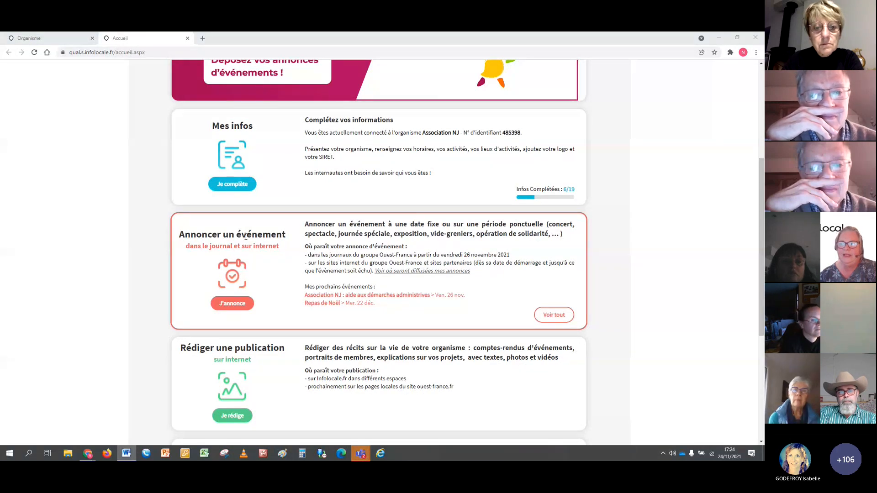
click(238, 305)
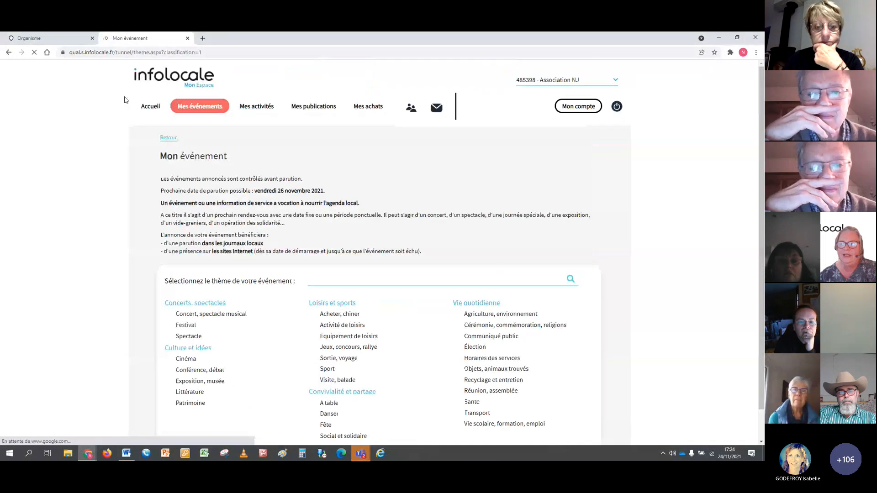
click(8, 53)
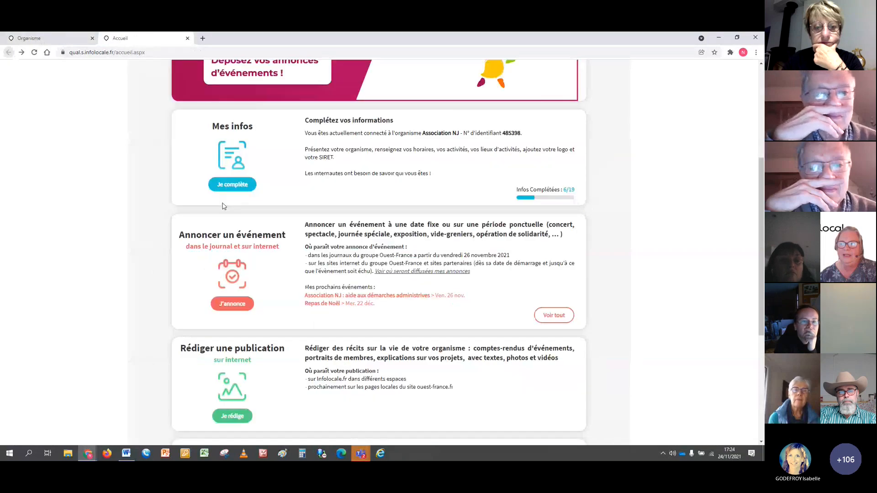
Try copying the "aide aux démarches administratives" event from the full event list up to its date step, and return to the home page.
click(554, 315)
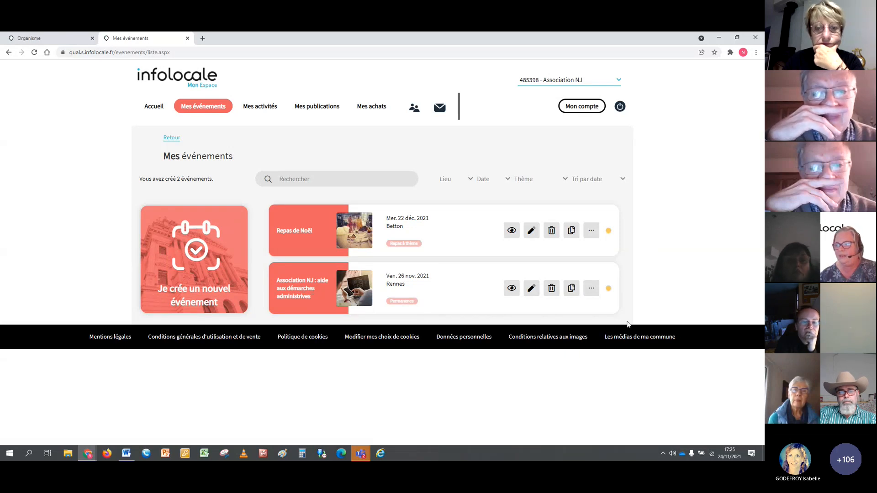
click(571, 291)
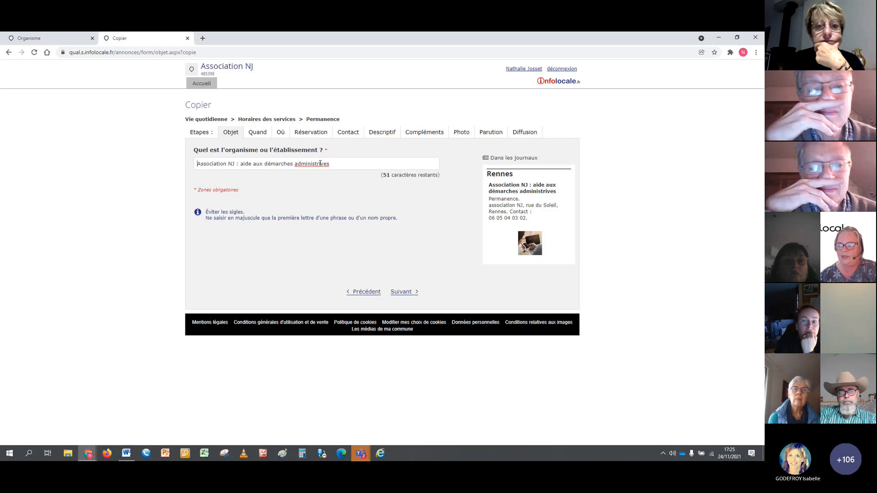
click(412, 292)
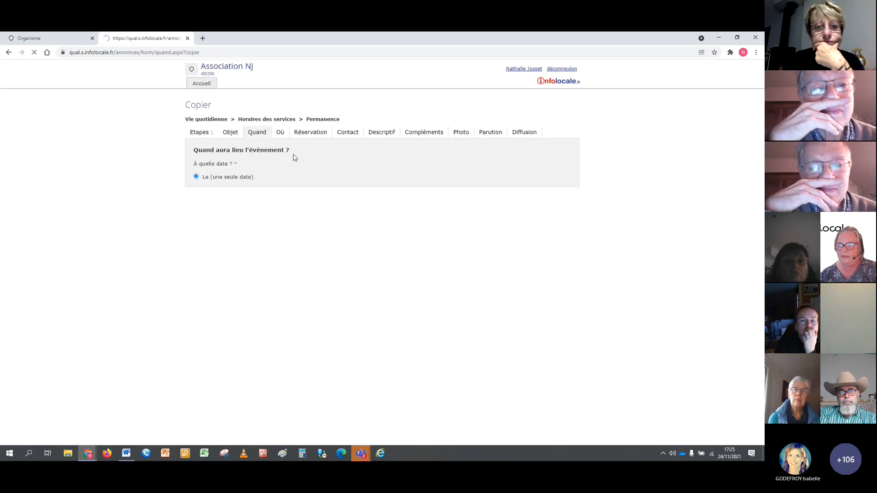
scroll(327, 163, down, 1)
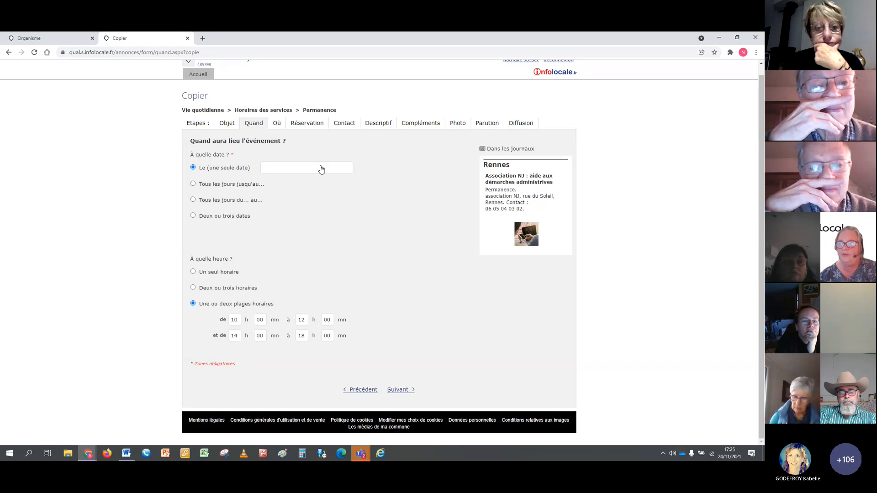
click(356, 393)
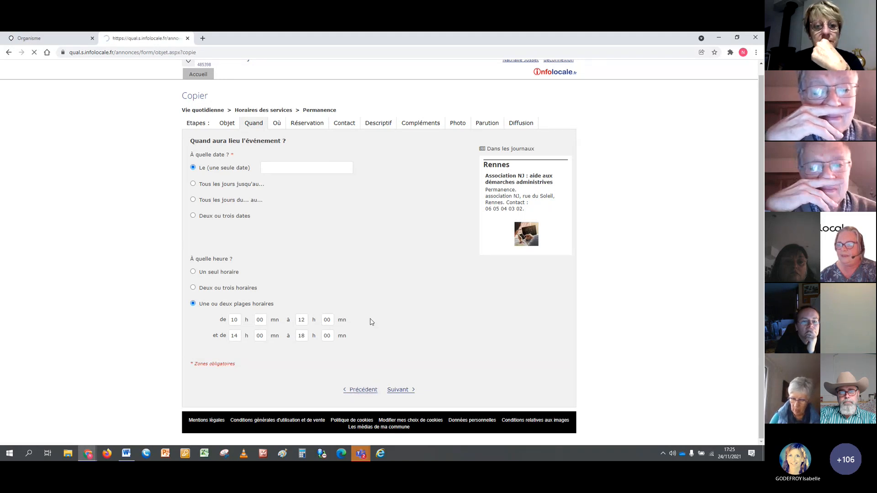
click(203, 83)
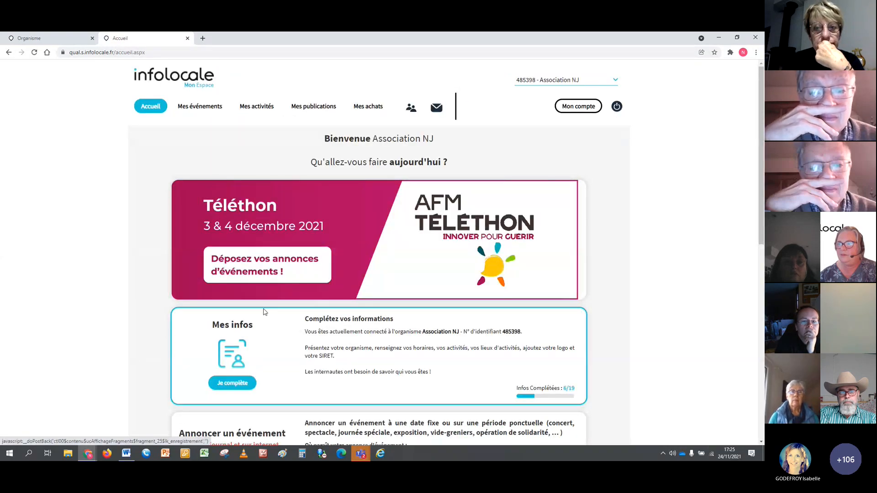
Start a new event announcement with the theme Loisirs et sports > Sport > Badminton.
scroll(263, 312, down, 3)
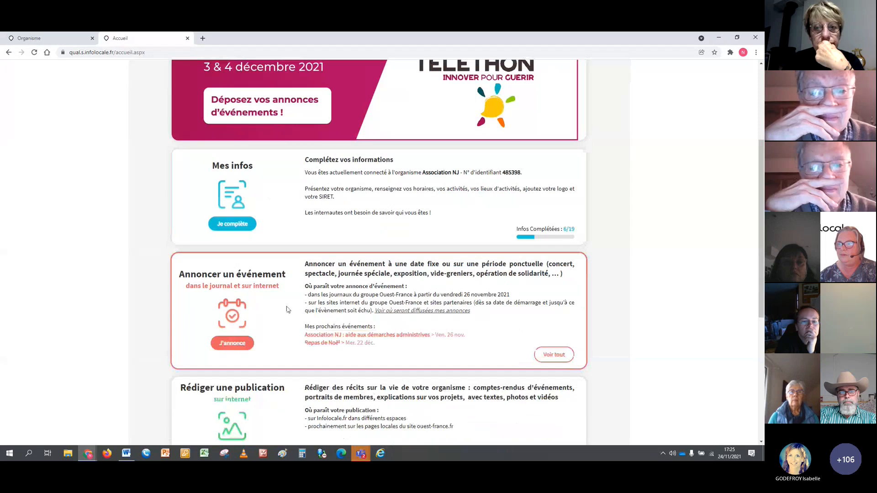
click(233, 343)
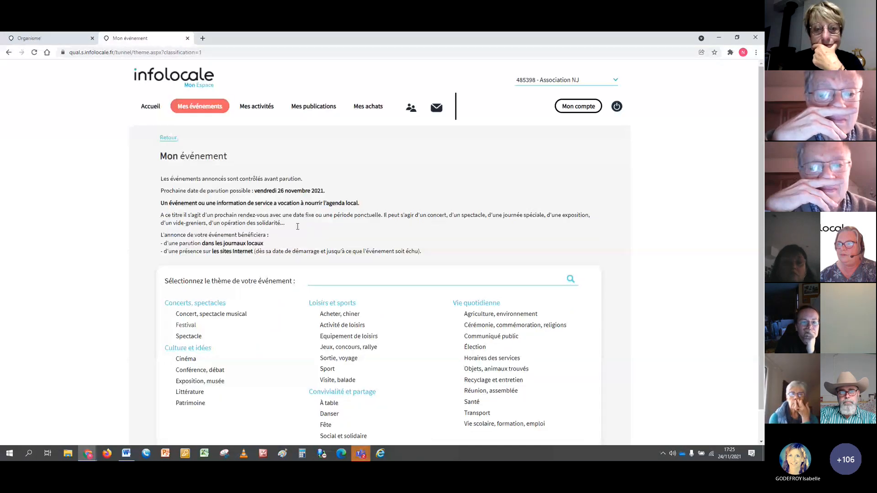
scroll(584, 352, down, 2)
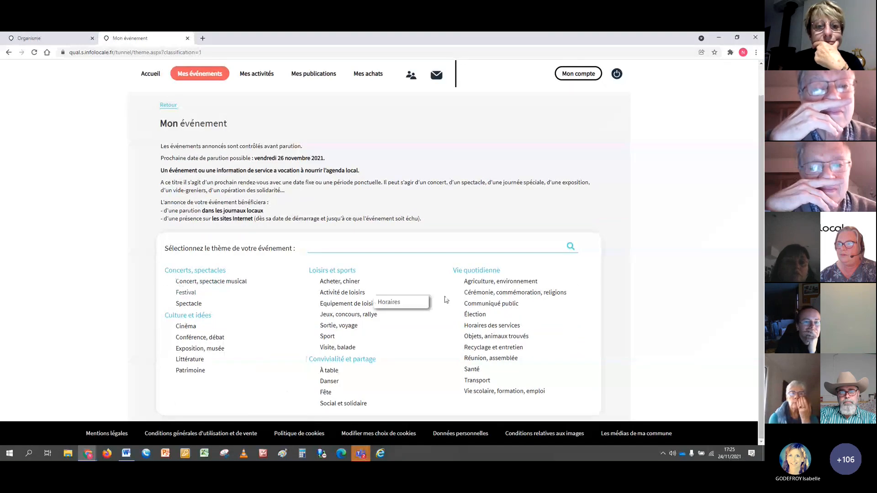
mouse_move(346, 282)
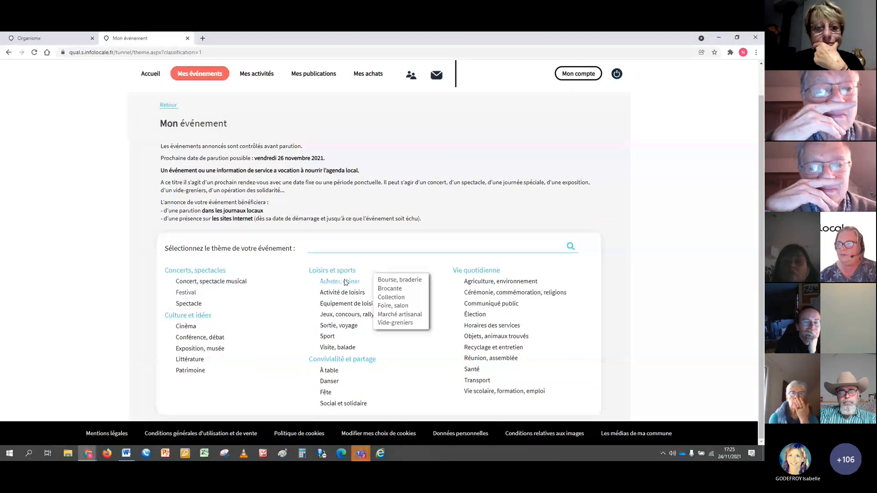
mouse_move(208, 273)
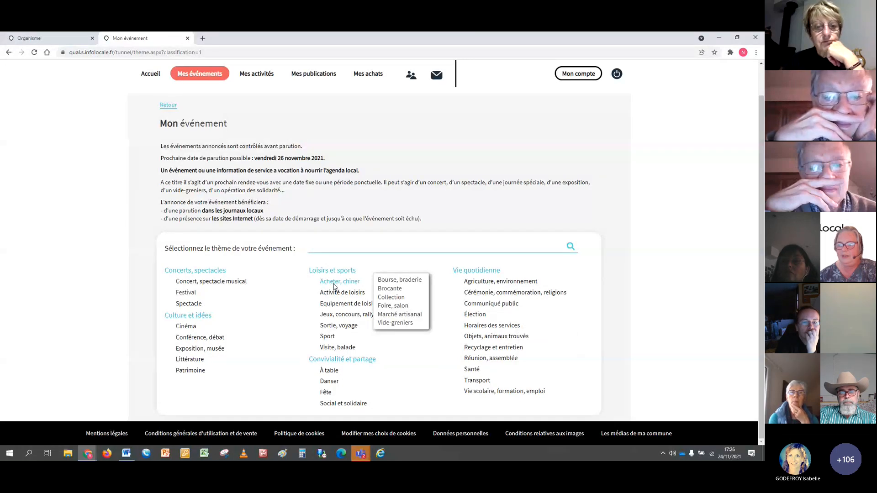
mouse_move(329, 338)
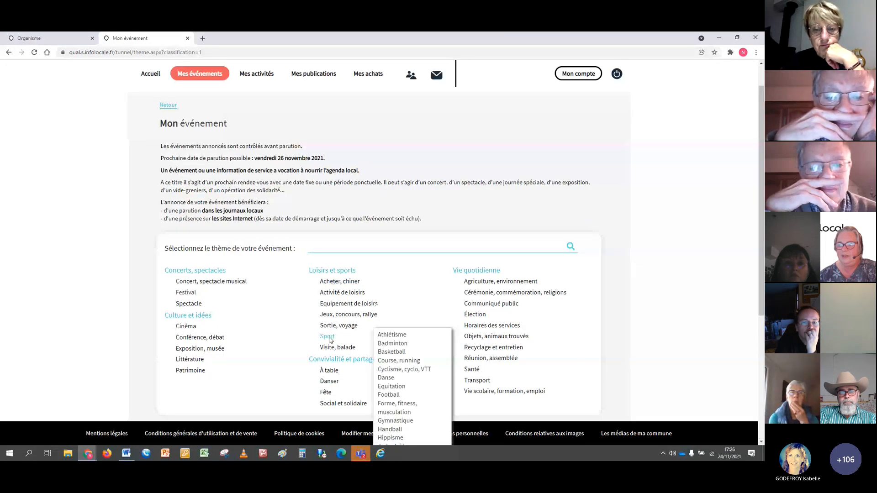
click(393, 343)
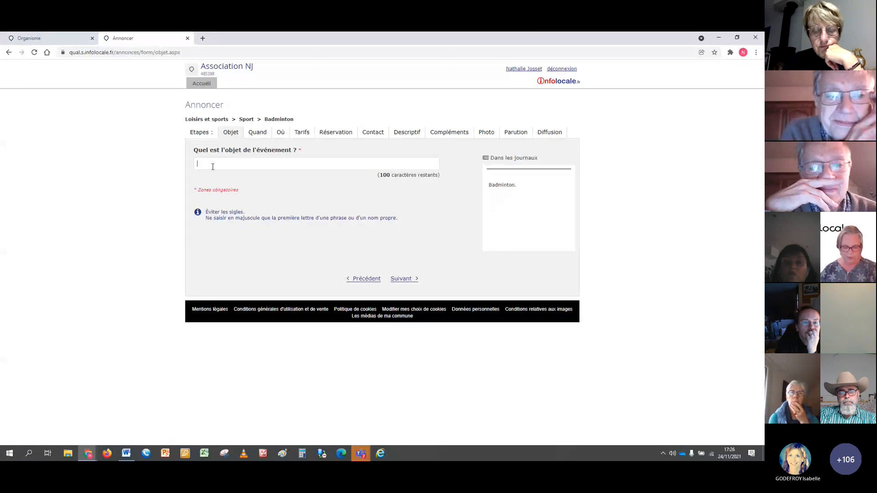
Enter "Séance de badminton" as the event's subject and continue to the date step.
text(Séance de)
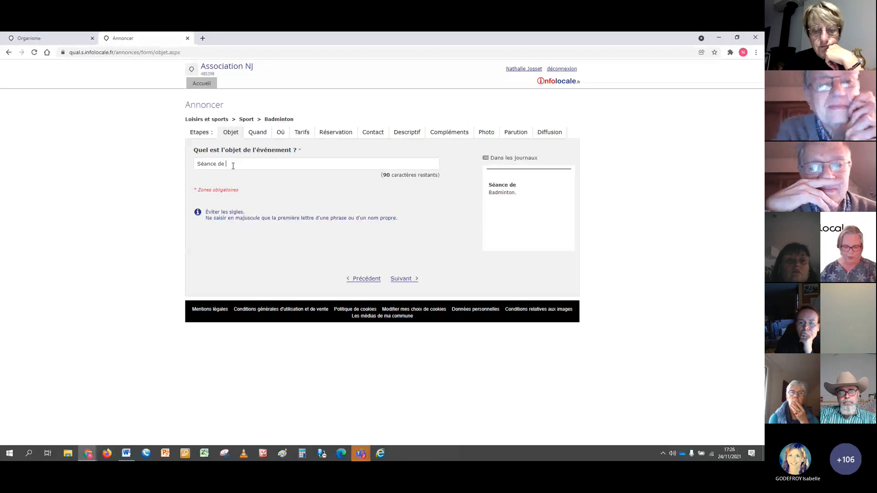
text( badminton)
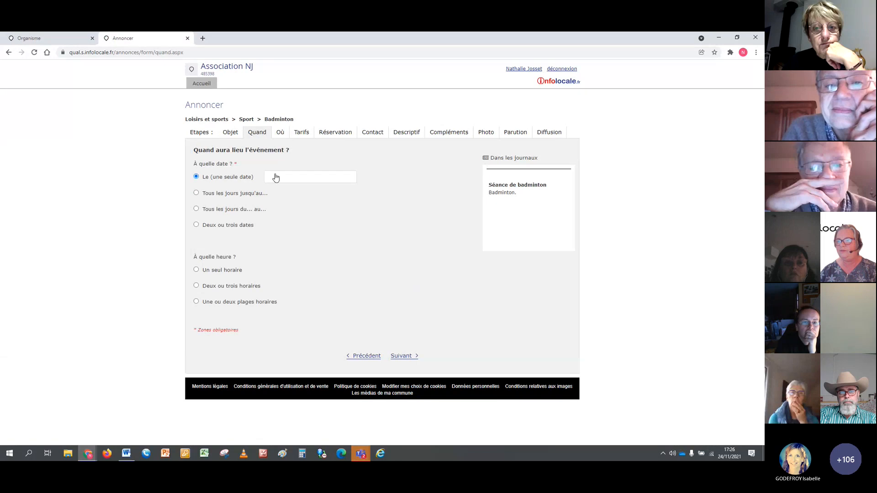
Schedule the event for the single date Saturday 4 December 2021 with one time range from 10 h to 12 h, and continue to the venue.
click(284, 178)
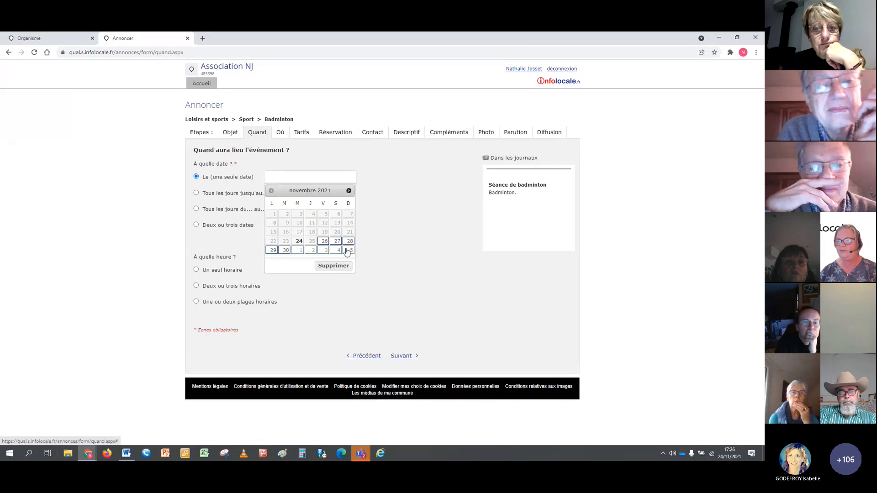
click(335, 251)
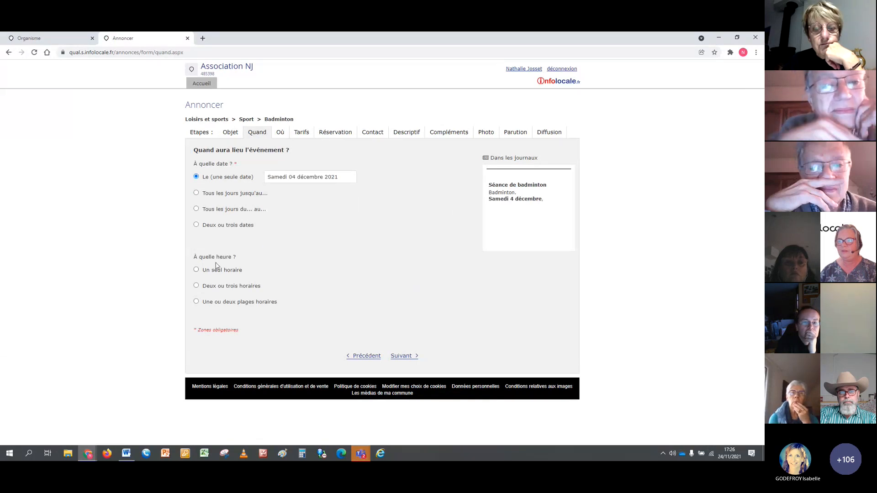
click(196, 302)
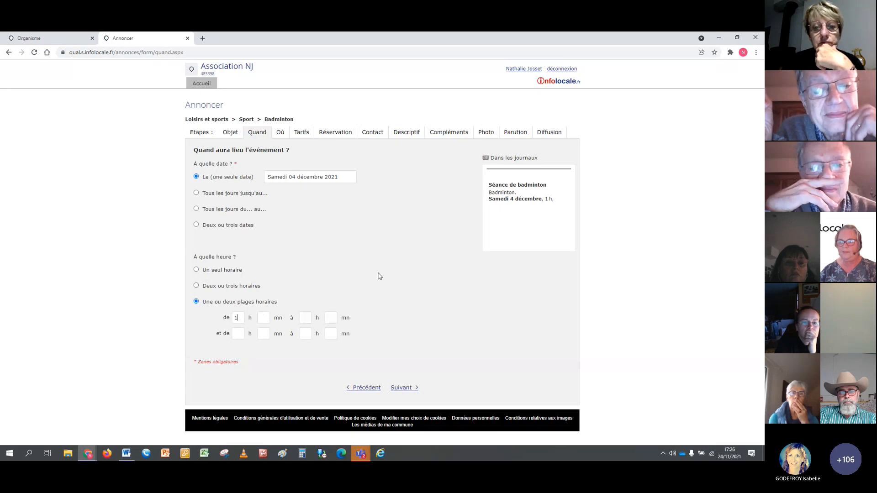
text(12)
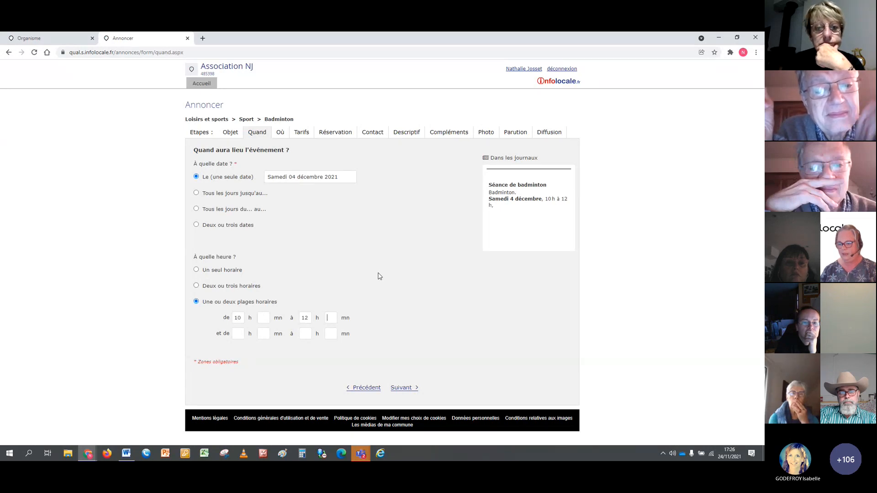
click(400, 389)
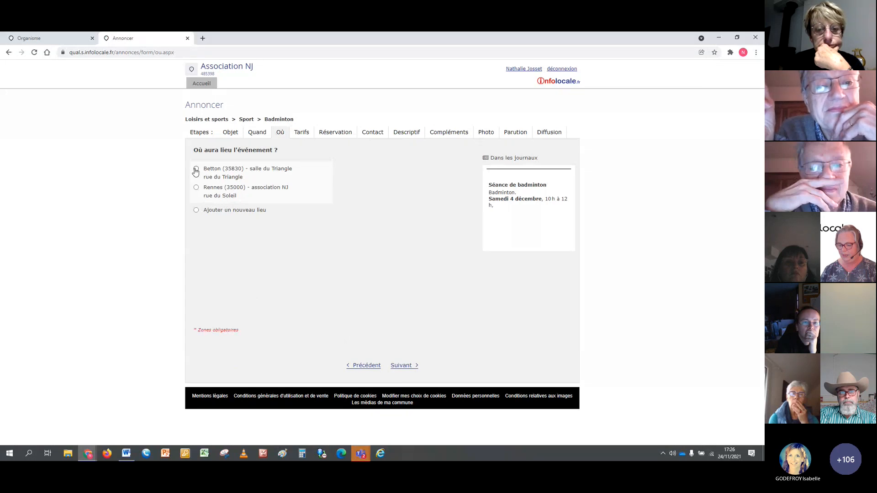
Add a new venue in Rennes named "salle de sport", fill in its street, and submit the venue step.
click(196, 211)
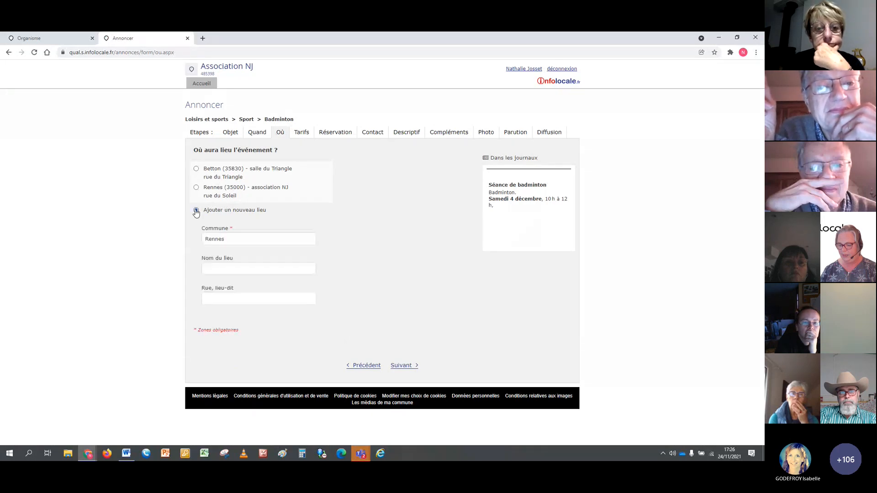
click(228, 269)
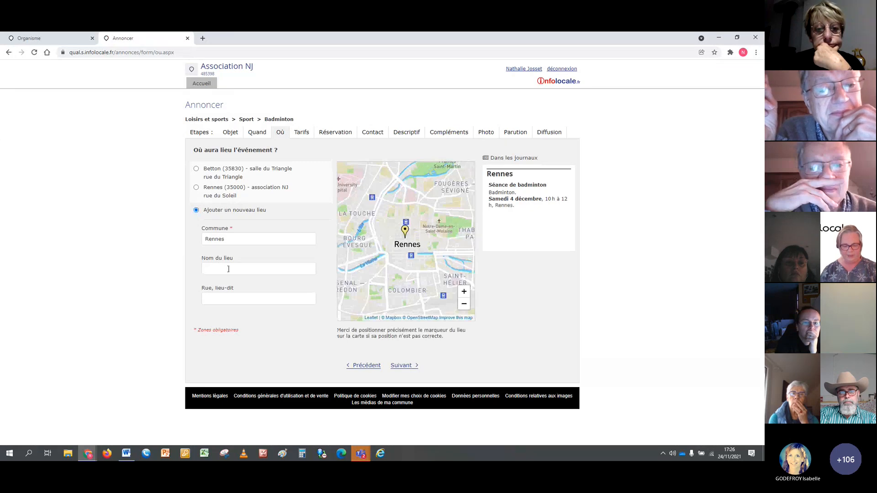
text(salle)
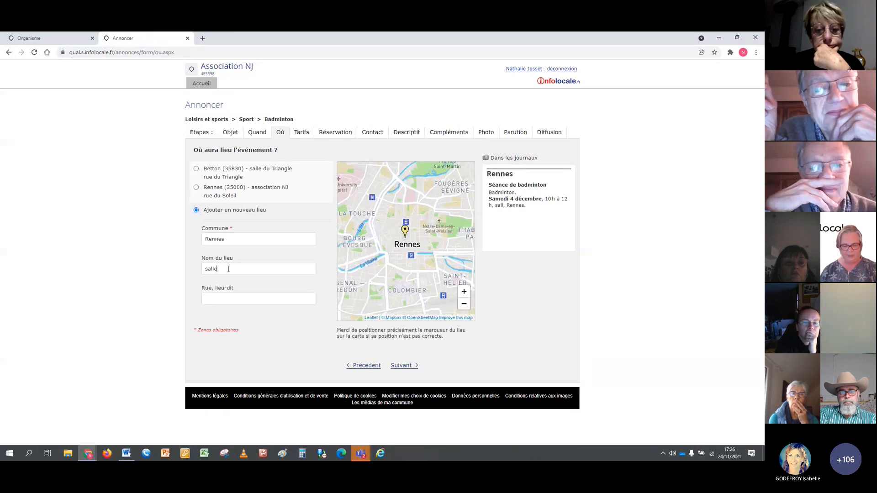
text( de sport)
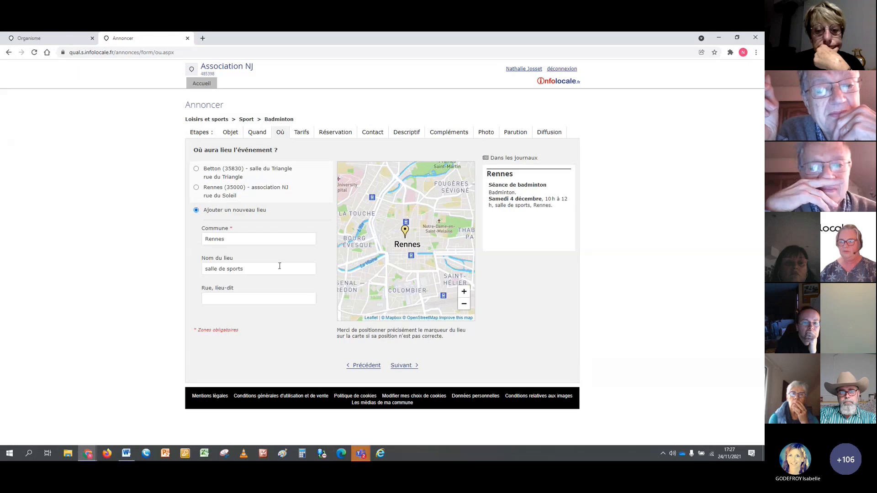
click(231, 302)
text(rue du Pr)
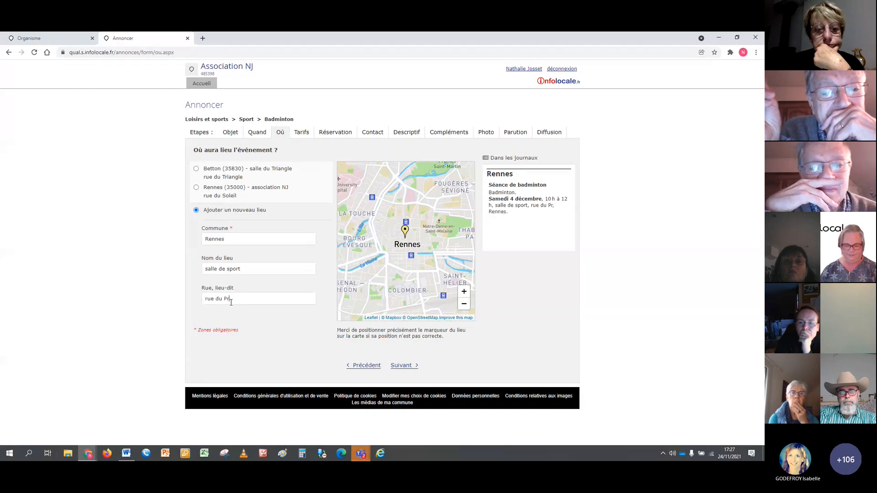
text(é-Botté)
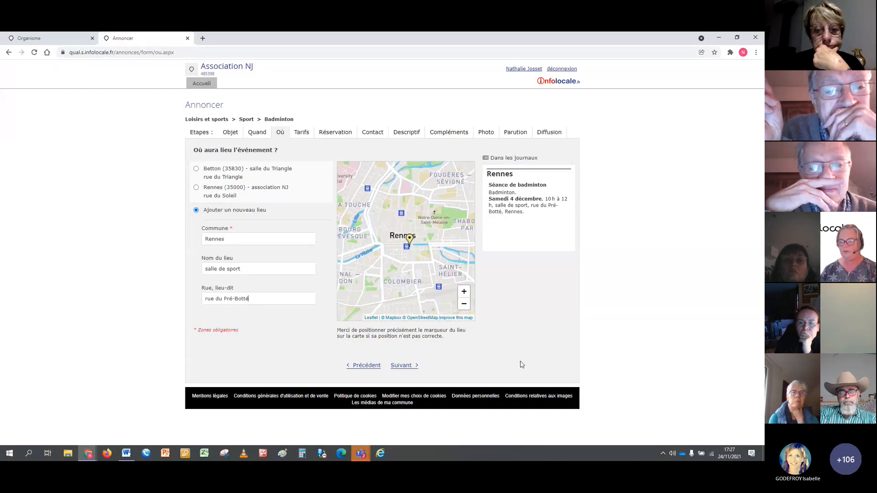
click(416, 365)
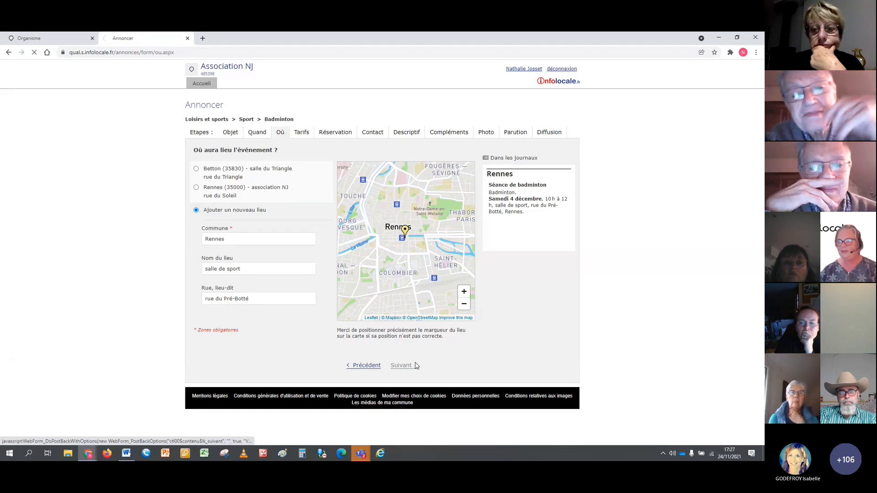
Reposition the venue's marker on the map, and pass through the pricing and reservation steps without adding any information.
click(364, 285)
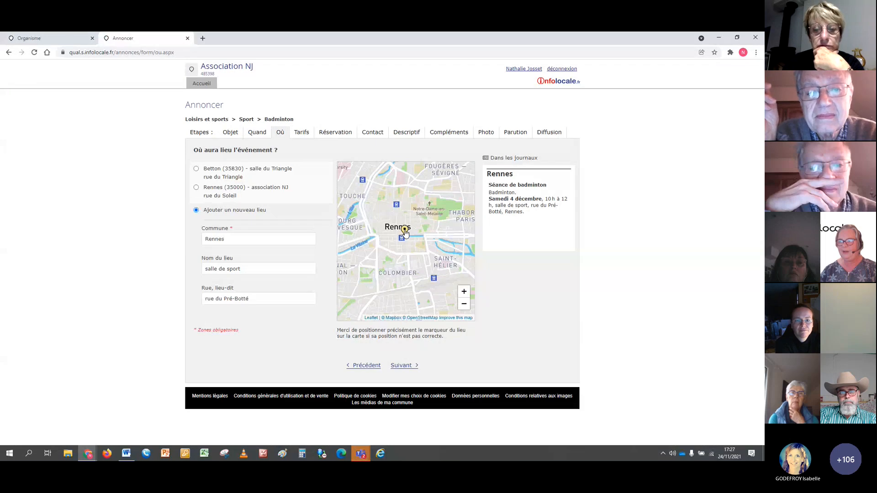
drag(405, 230, 385, 267)
click(403, 365)
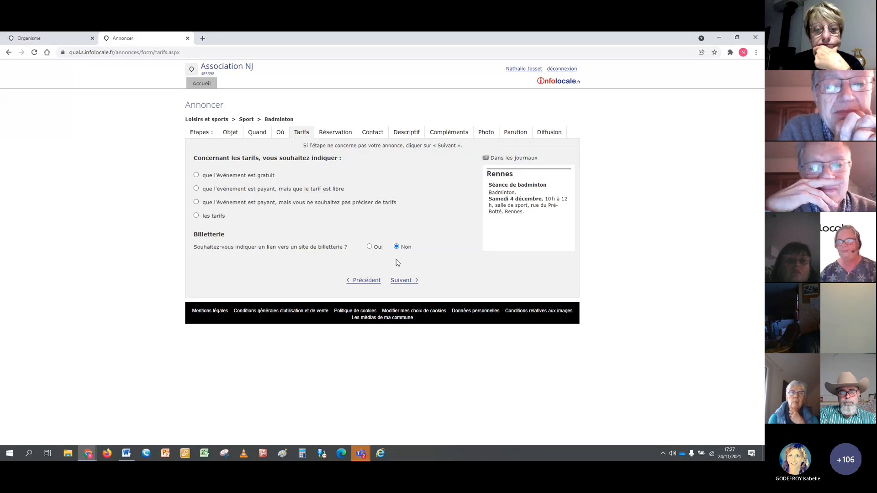
click(403, 282)
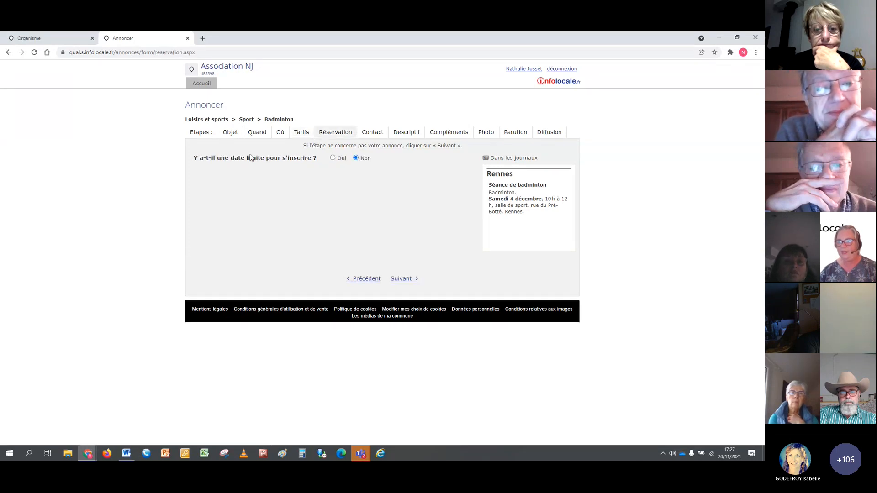
click(403, 278)
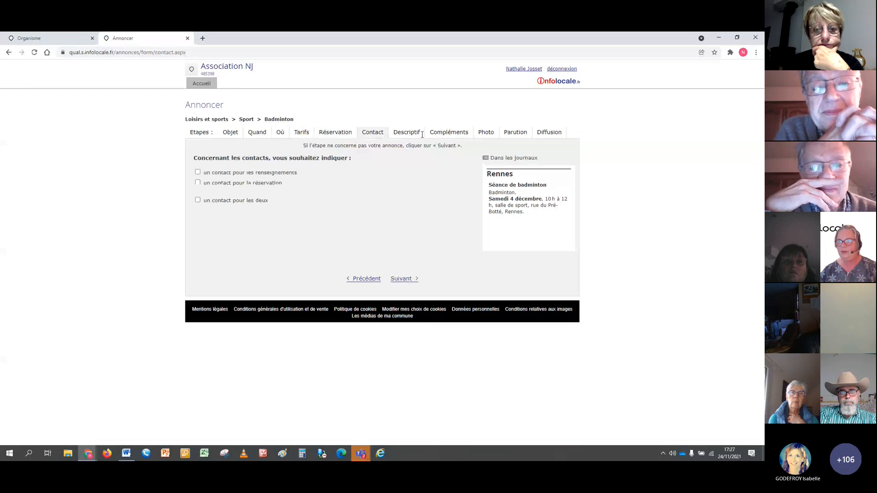
Add a contact for information by copying the organisation's contact details, and continue to the description step.
click(198, 173)
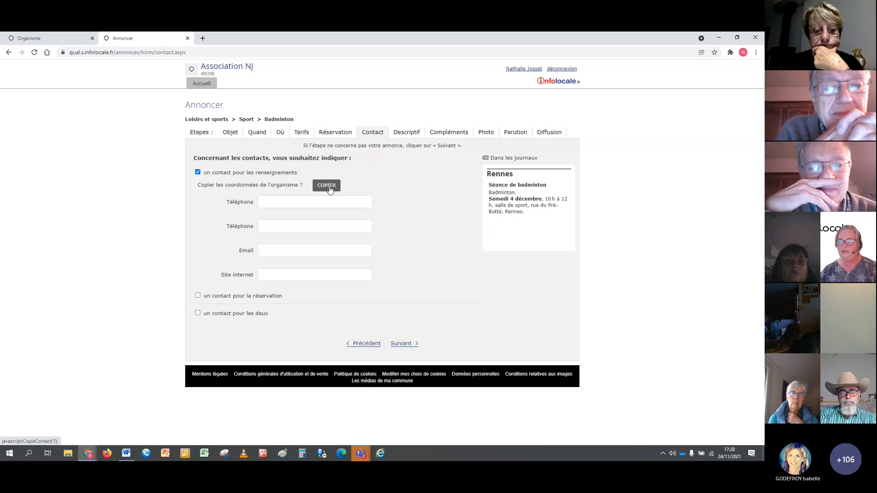
click(329, 187)
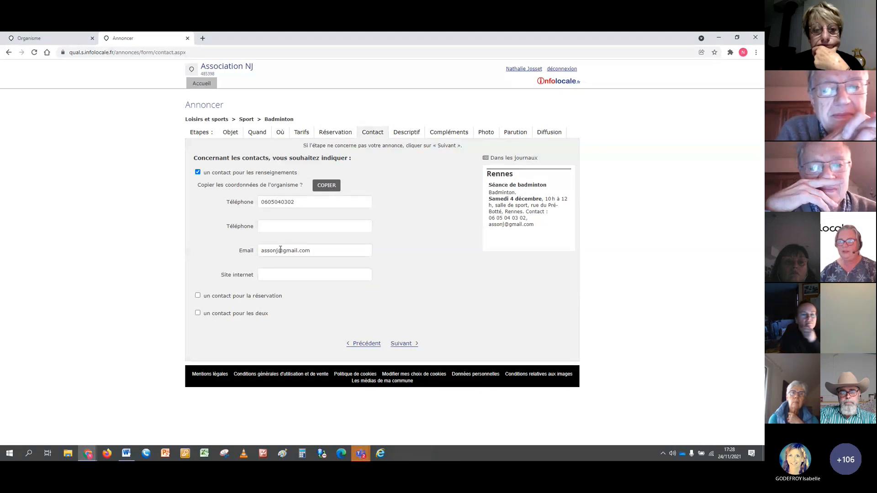
click(409, 345)
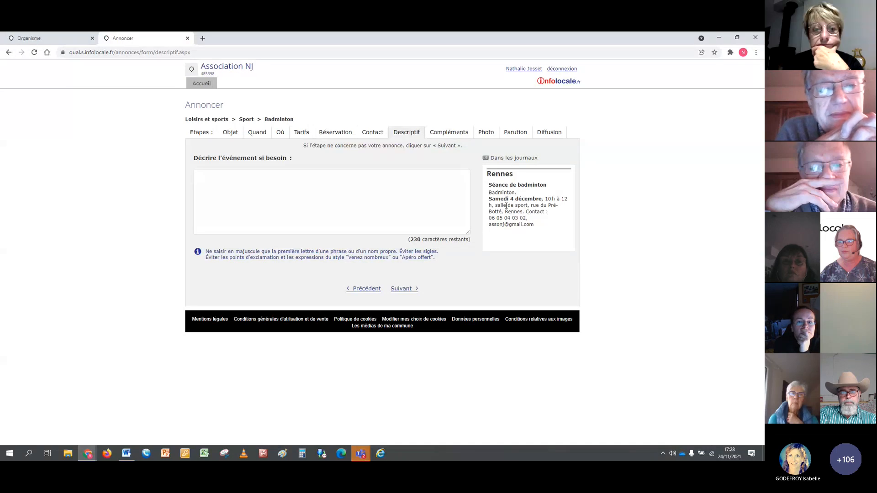
Describe the event as "Cours pour les débutants. Amener sa bouteille d'eau et une tenue décontractée." and skip the additional information step.
click(269, 176)
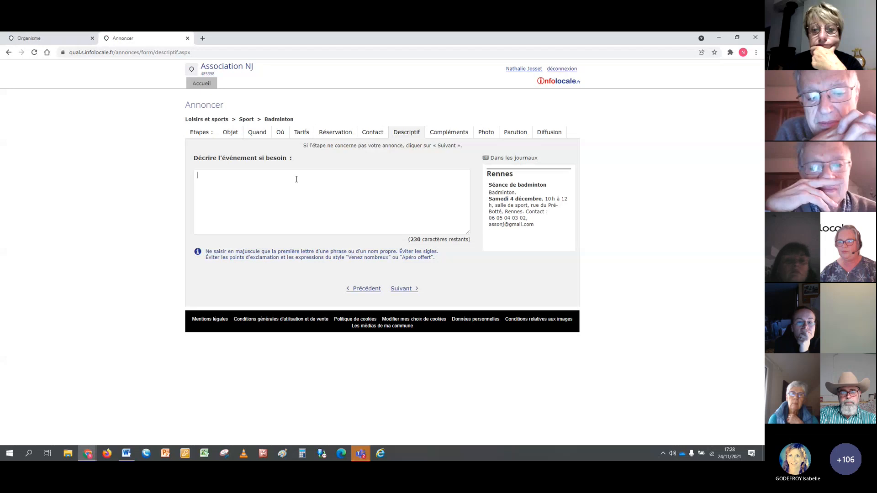
text(Cours pour les débutants)
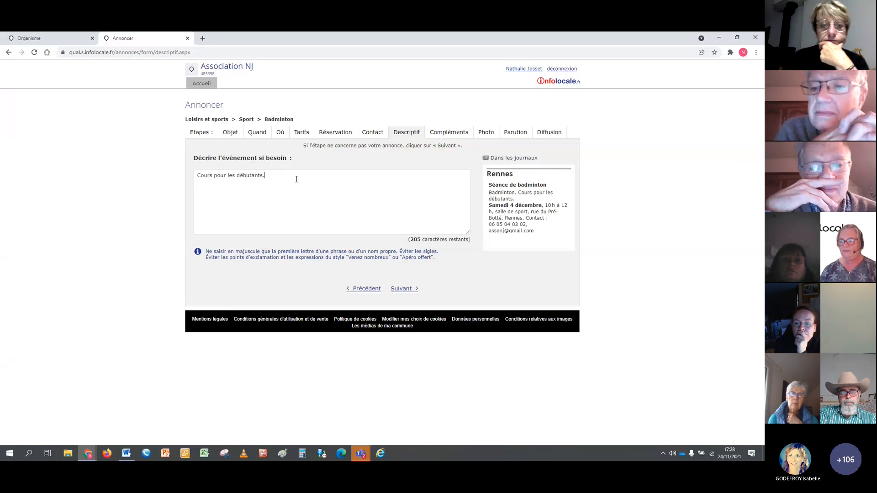
text(.)
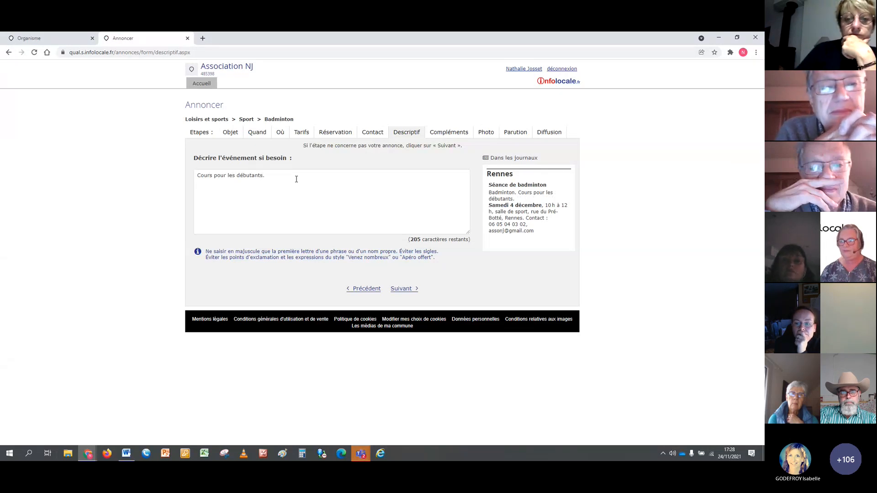
text( Amener)
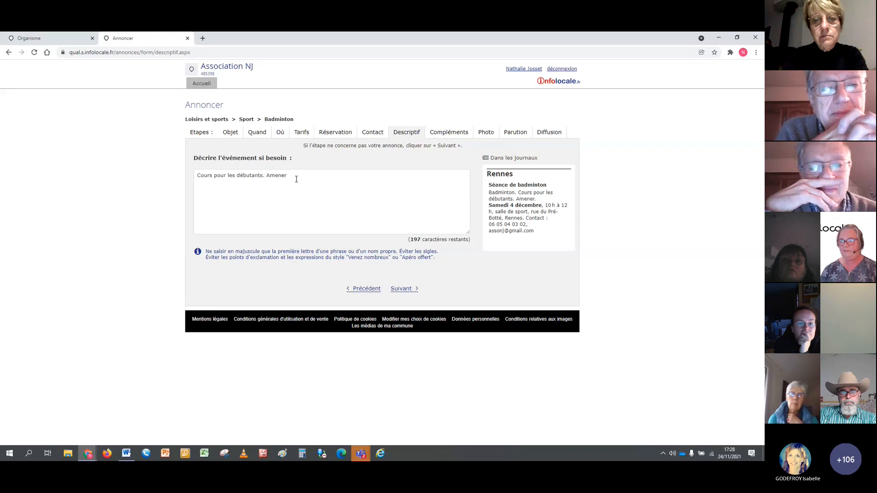
text( sa bouteil)
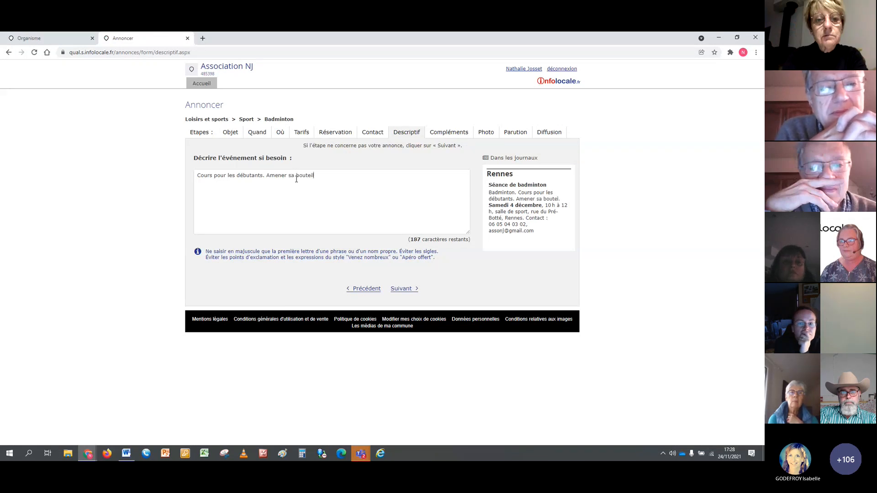
text(le d'eau)
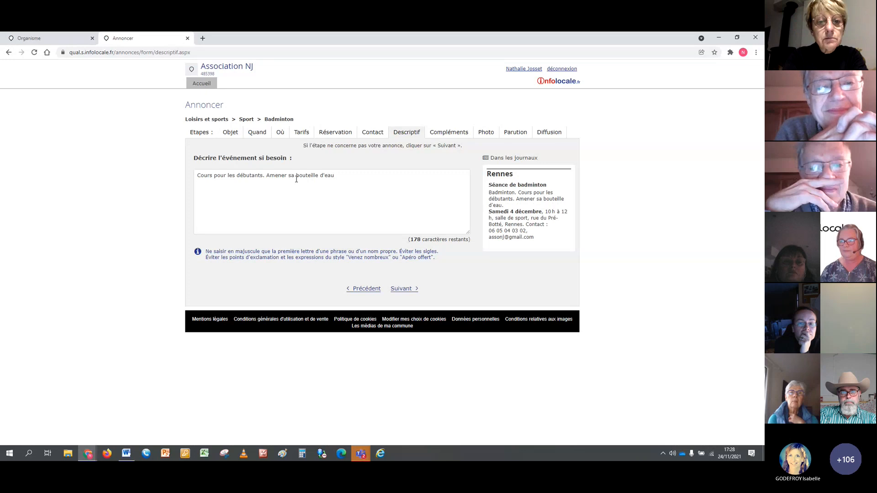
text( et une tenue d)
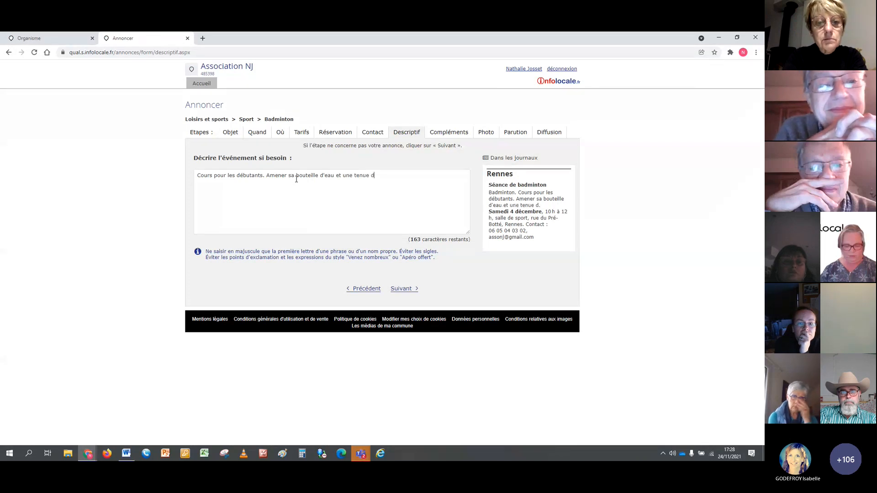
text(écontractée)
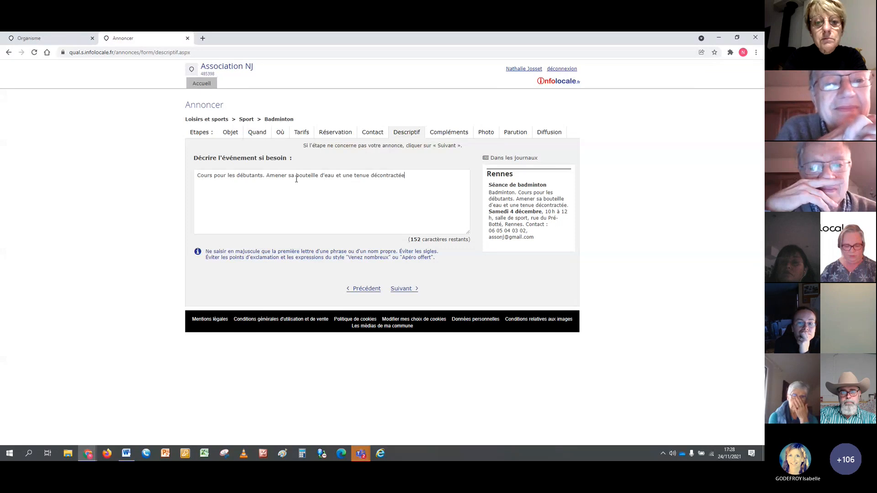
text(.)
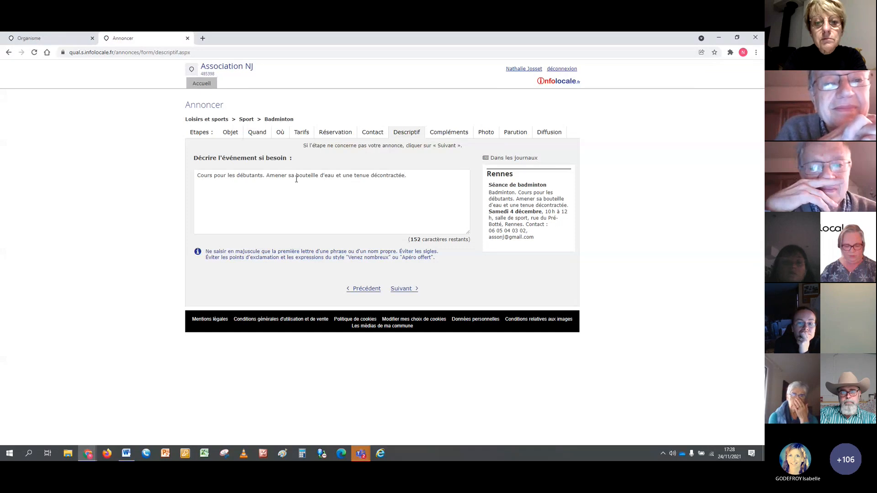
click(402, 289)
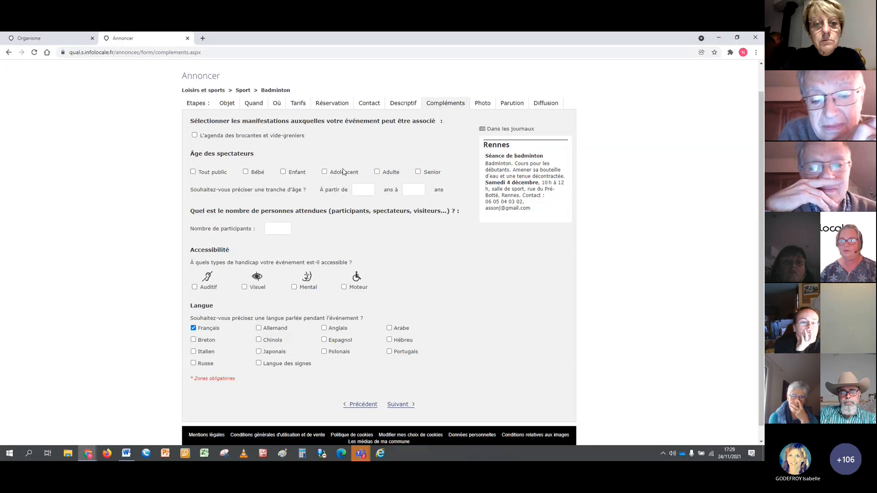
click(400, 405)
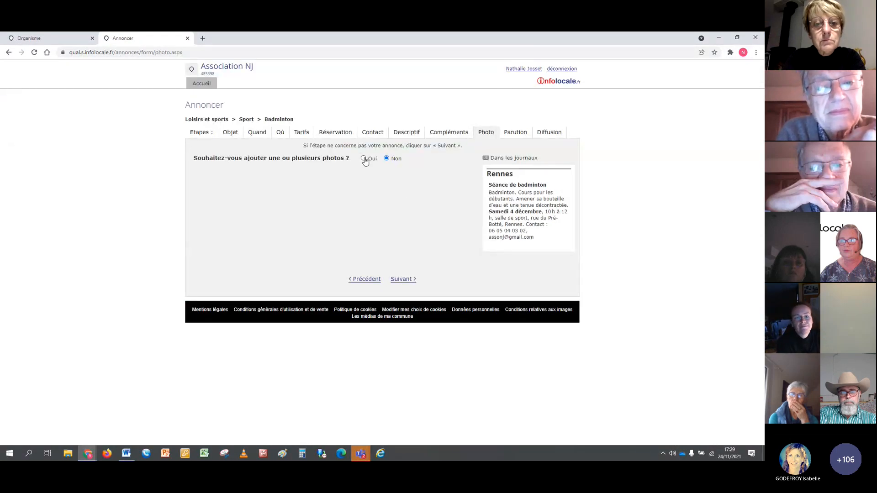
Try the option to add photos, set it back to Non, and continue to the publication step.
click(363, 158)
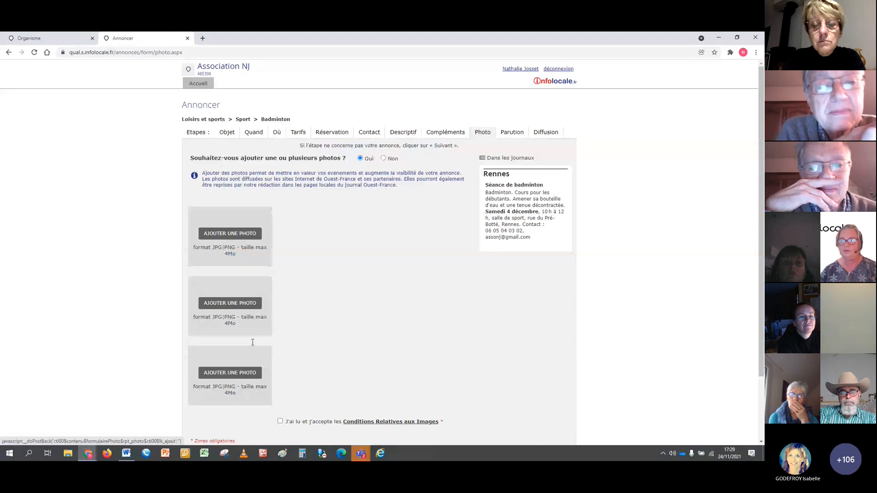
scroll(423, 380, down, 2)
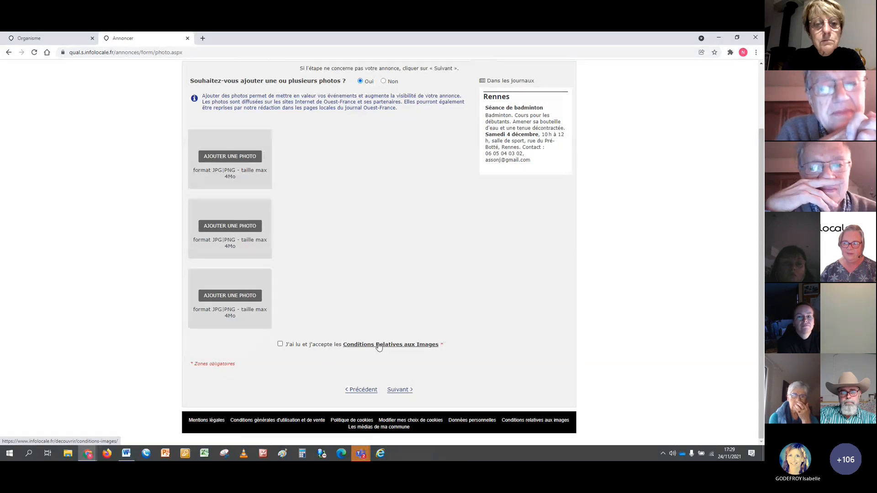
click(400, 389)
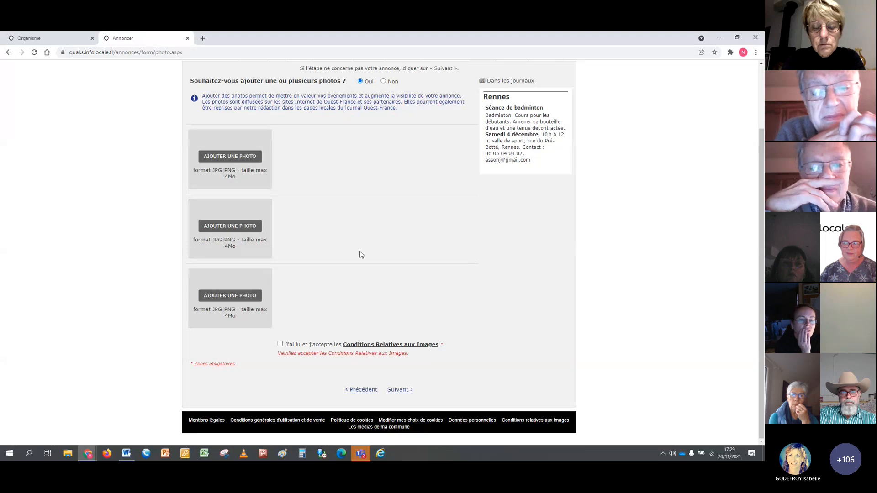
scroll(393, 206, up, 2)
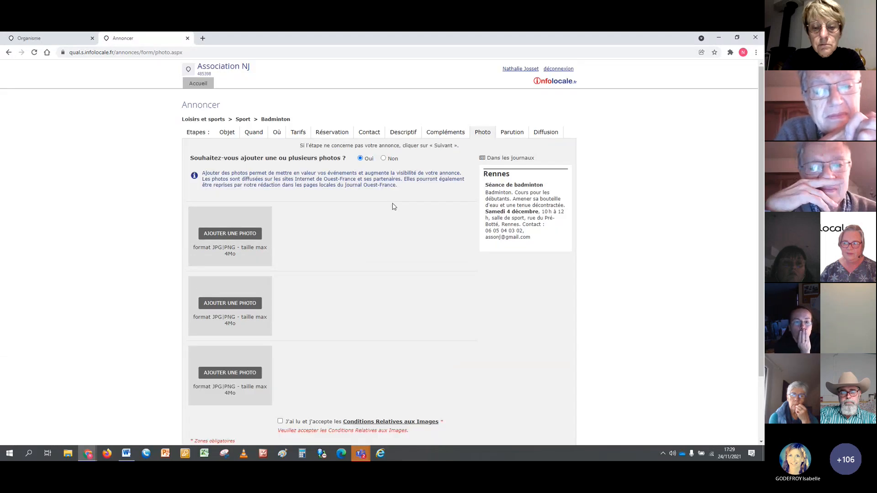
click(383, 159)
click(404, 279)
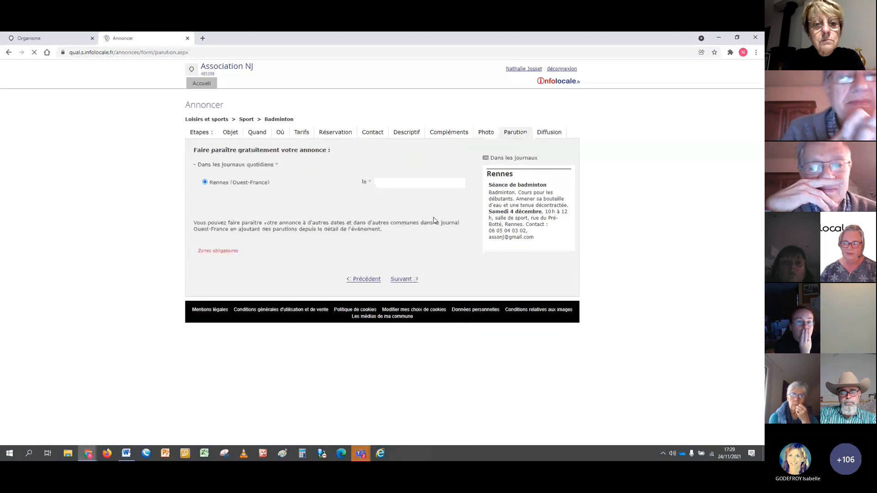
click(370, 282)
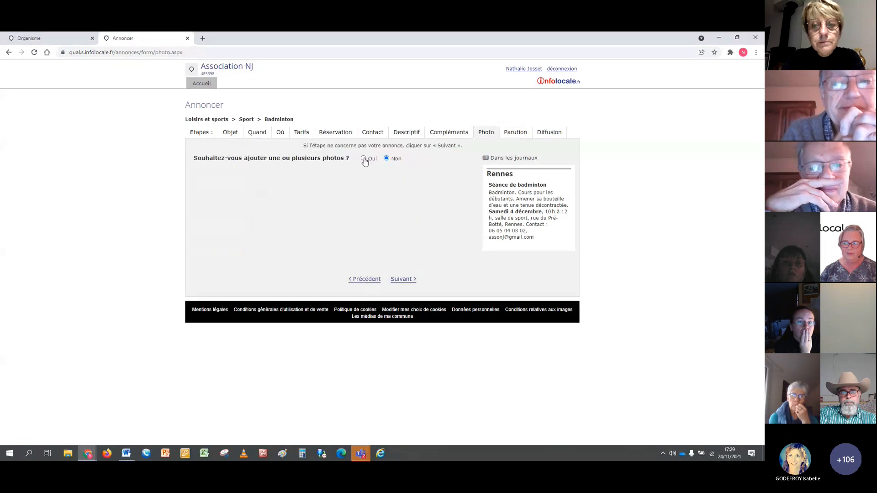
click(364, 159)
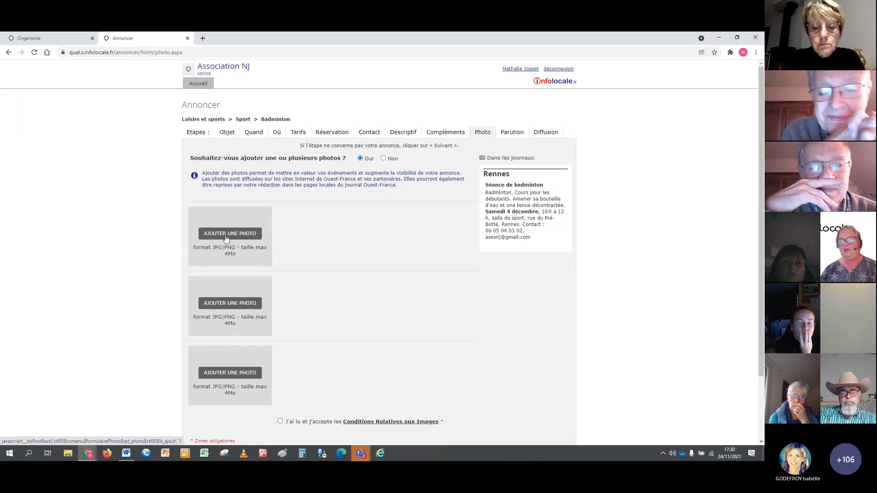
click(281, 421)
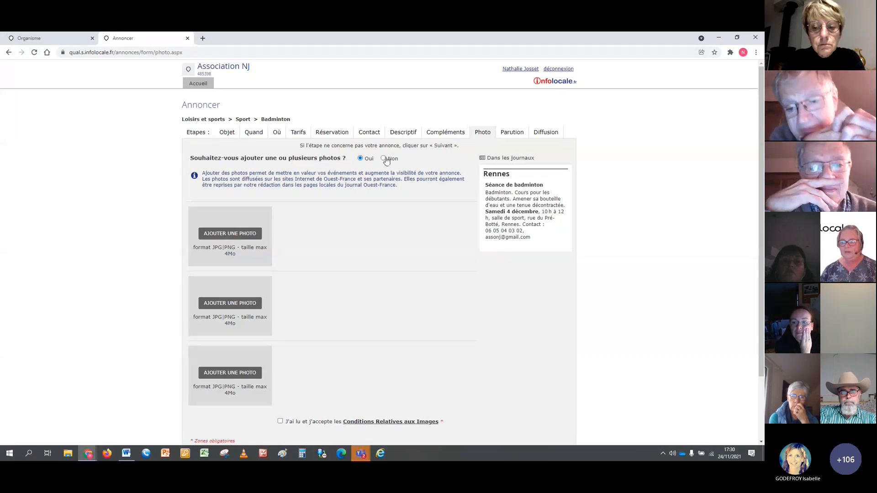
click(385, 159)
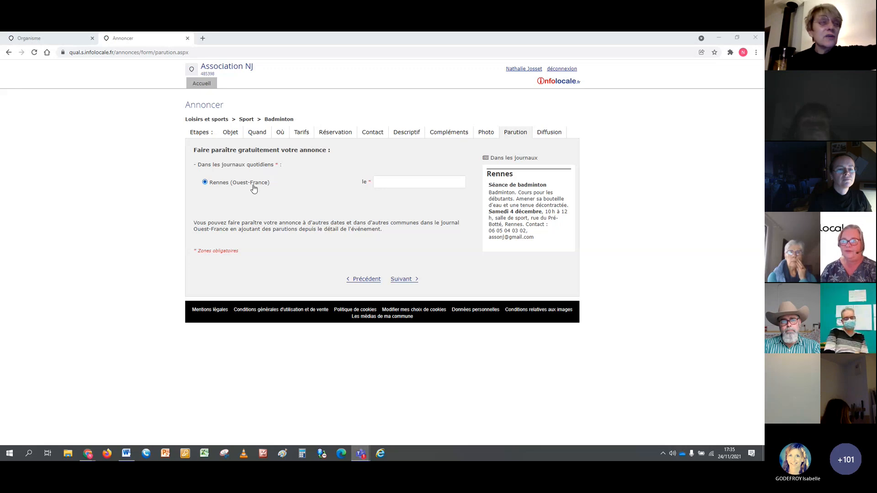
Schedule the free Ouest-France publication for Rennes on Wednesday 1 December 2021, and save the announcement without selecting a partner theme.
click(391, 188)
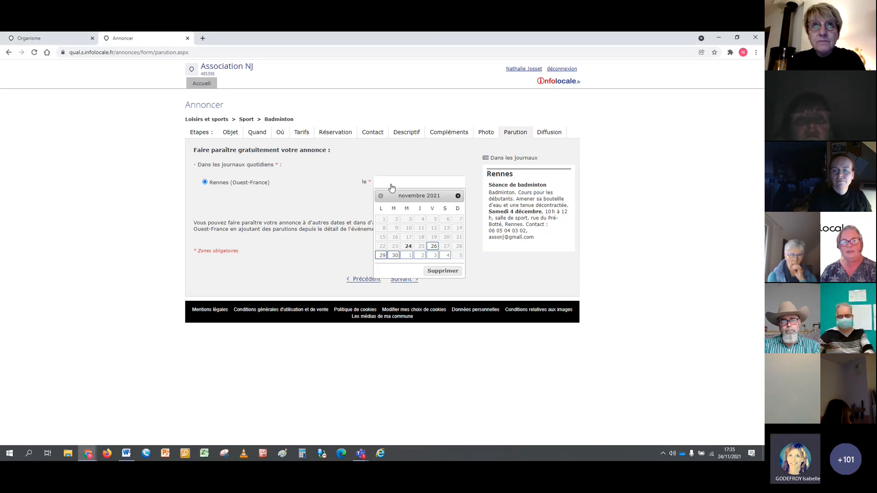
click(407, 255)
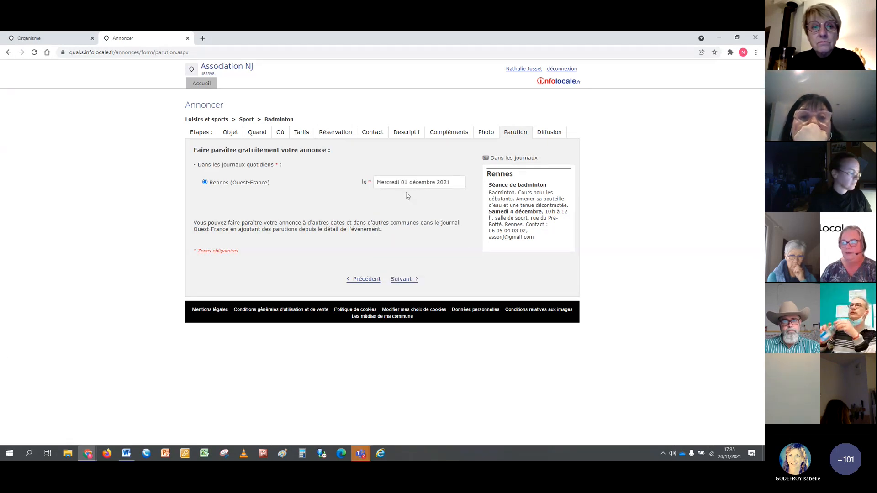
click(411, 281)
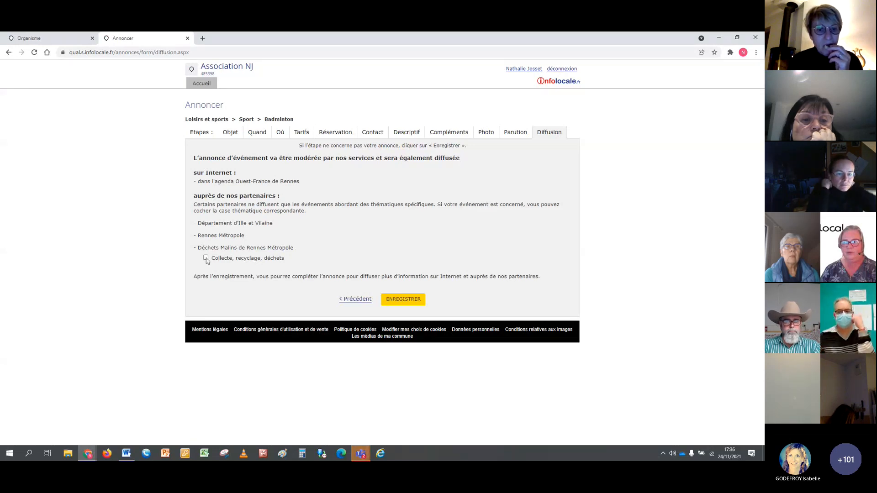
click(408, 300)
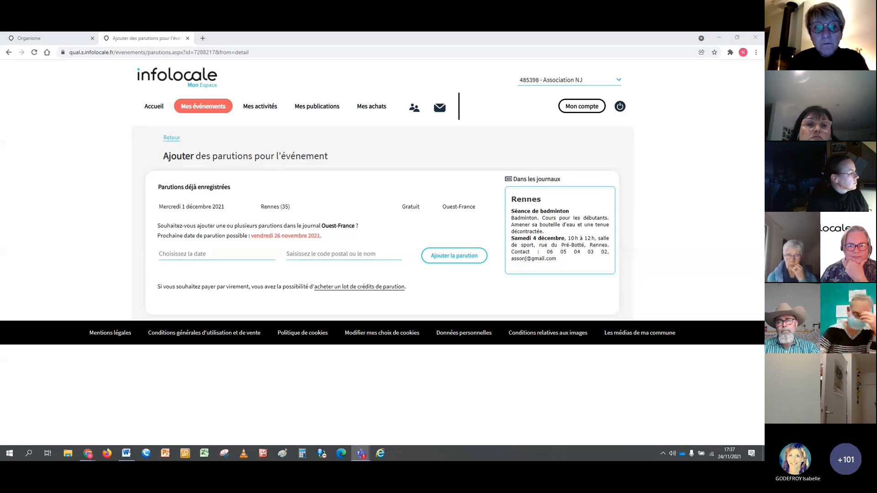
View the details of the "Séance de badminton" event from the event list, and check the editing form for its newspaper information.
click(157, 110)
scroll(337, 309, down, 3)
click(553, 315)
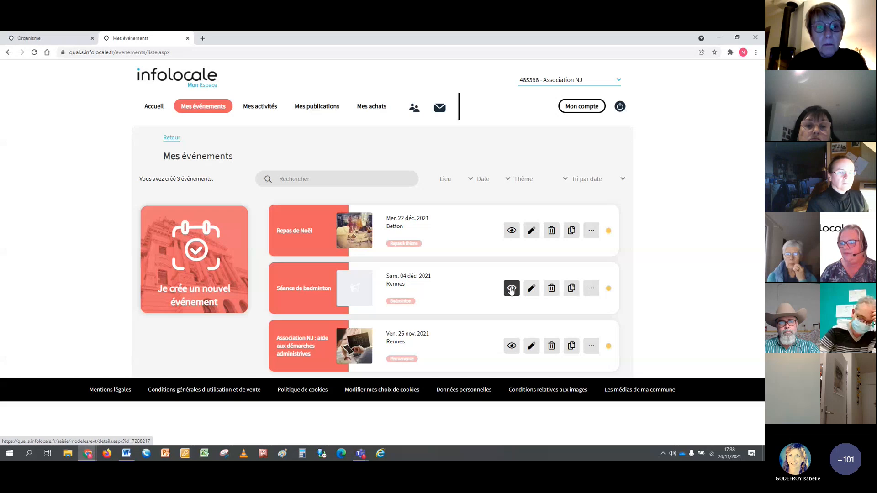
click(511, 290)
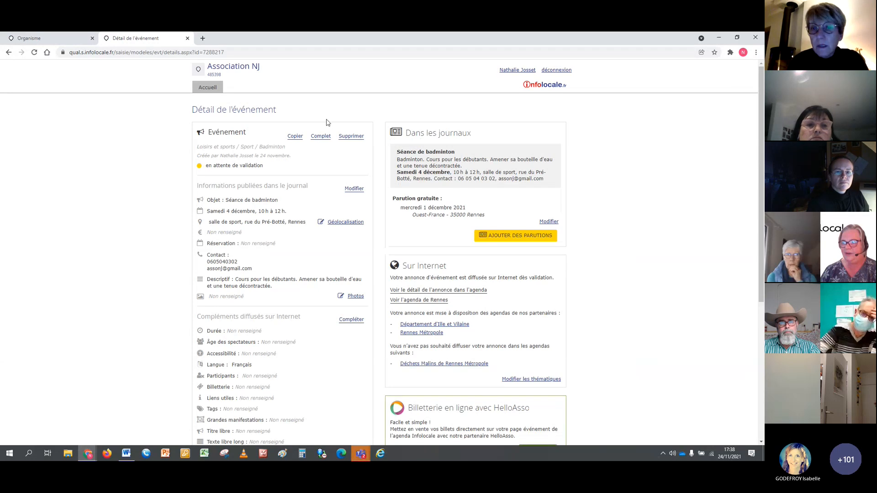
click(355, 189)
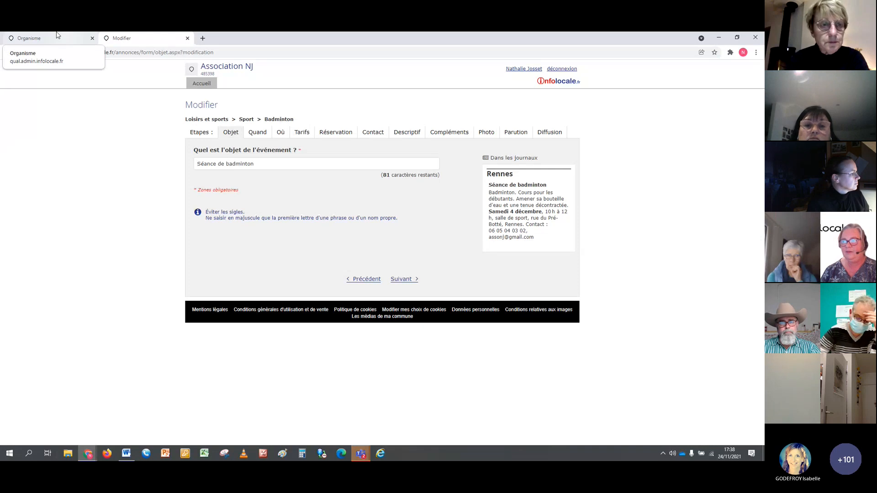
click(9, 53)
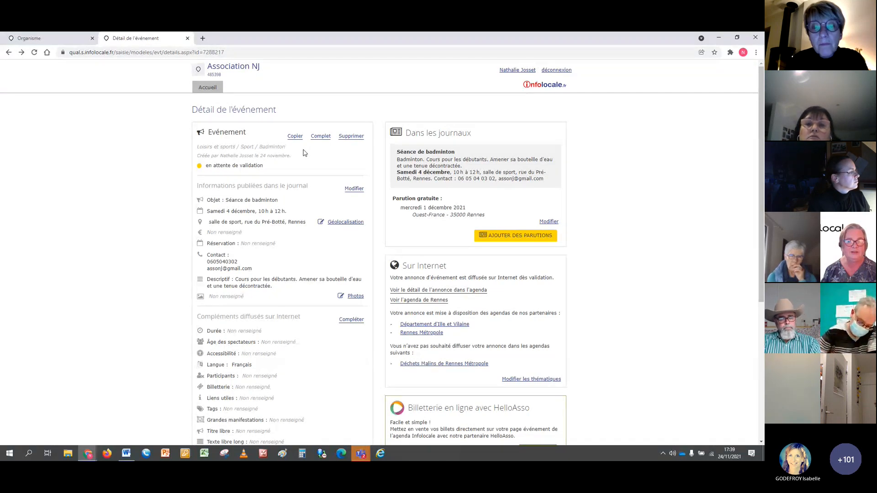
Examine the credit packages and the explanation of using several announcements on the announcement purchase page.
key(alt+Tab)
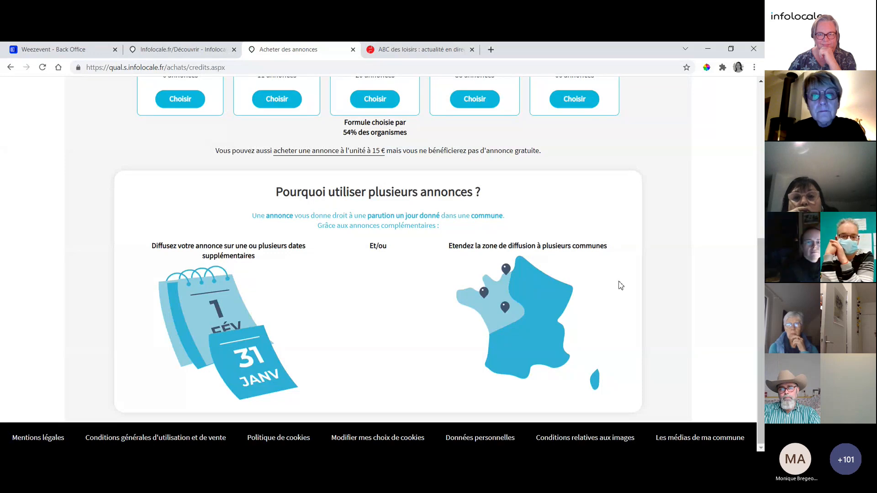
scroll(616, 285, up, 6)
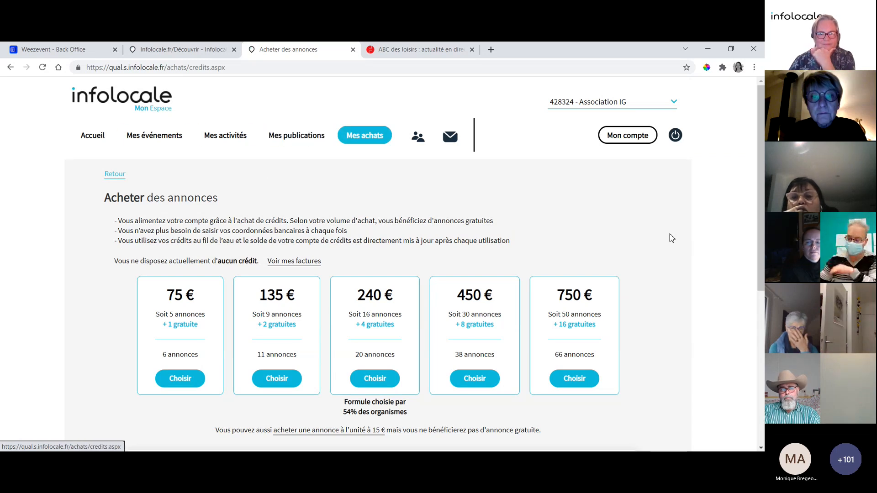
scroll(674, 232, down, 2)
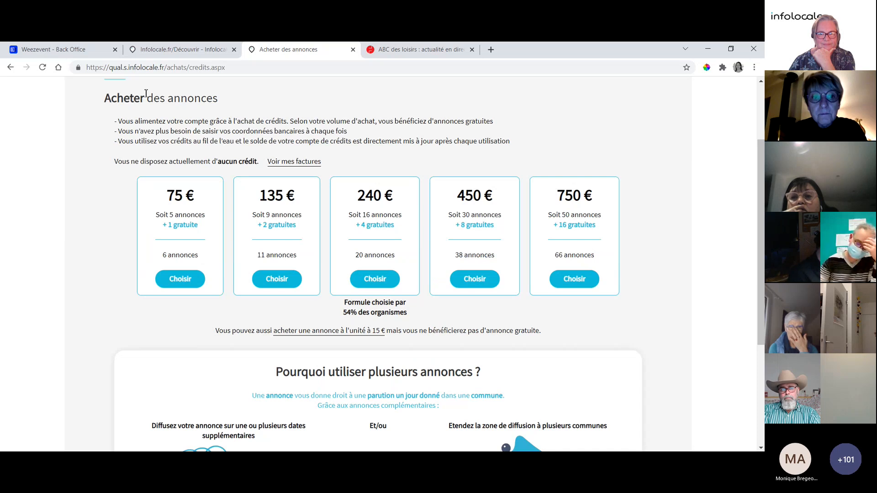
scroll(656, 220, down, 4)
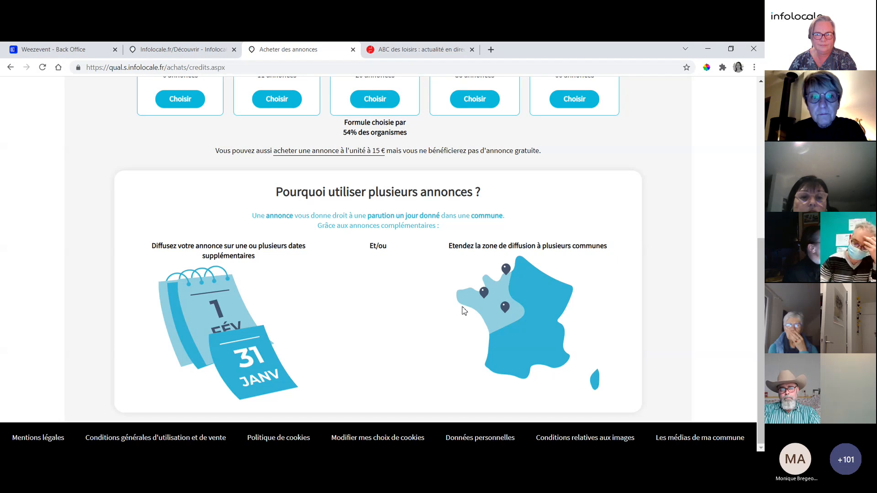
scroll(491, 278, up, 6)
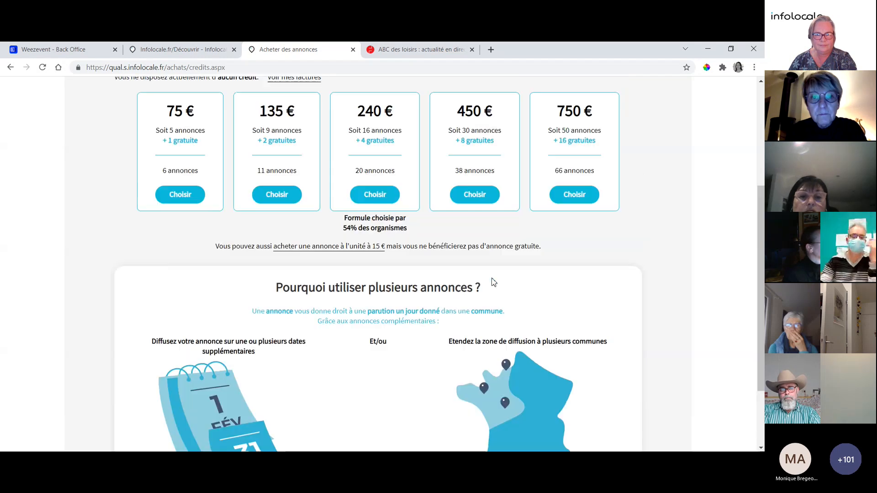
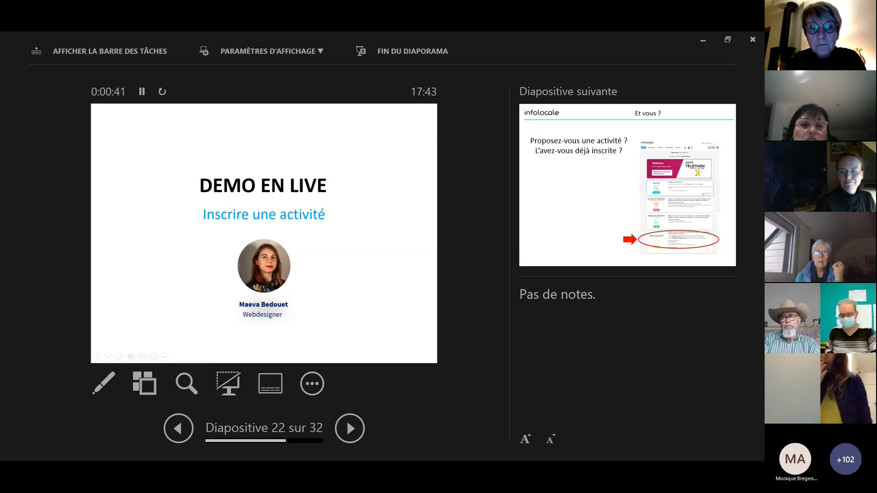
Leave the slideshow, switch to the Infolocale website in Chrome, and view the "Coaching sportif" page from the activities list.
key(Escape)
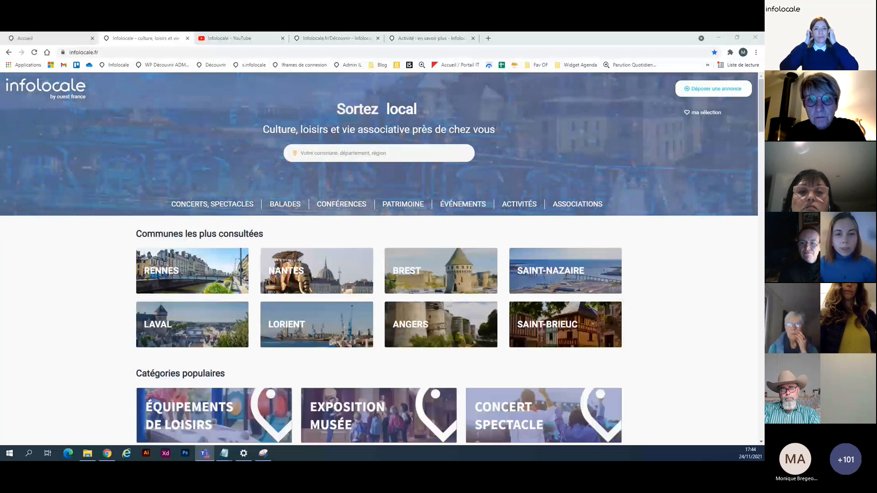
key(super+d)
key(super+d)
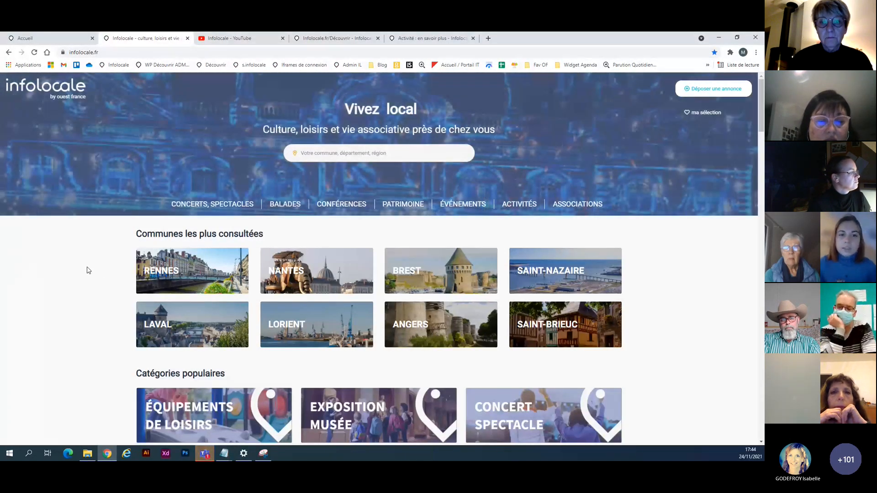
click(519, 206)
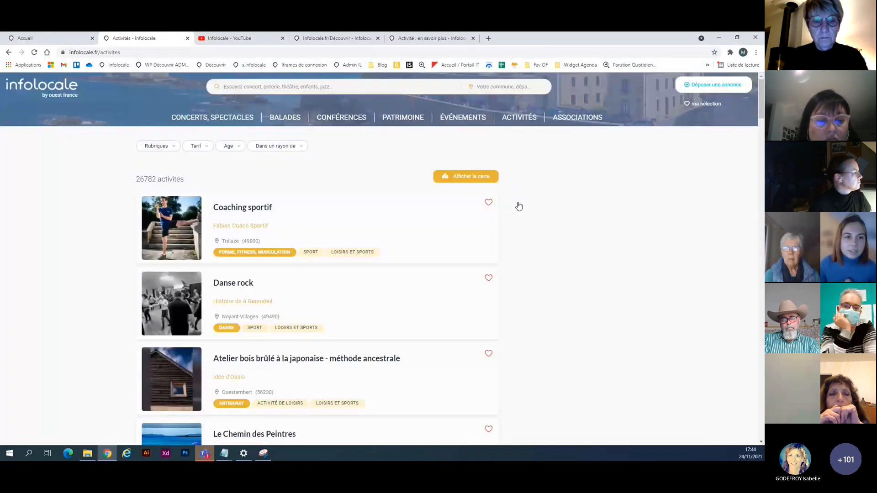
click(404, 223)
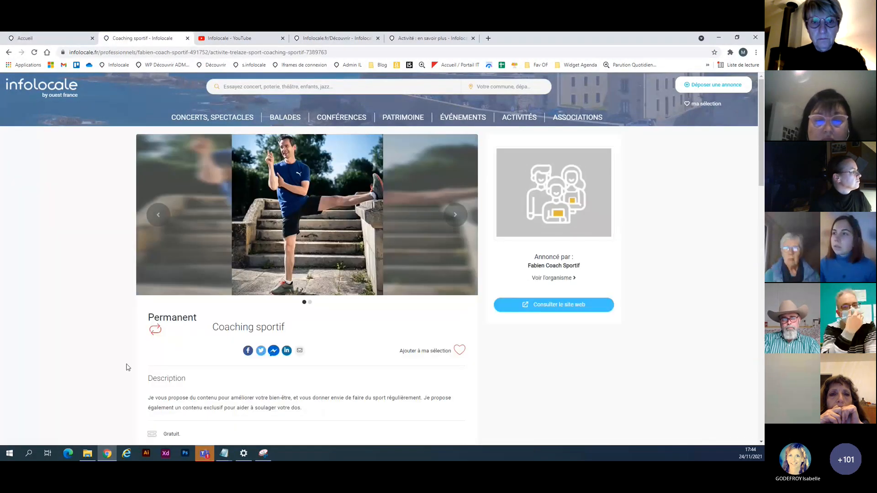
scroll(127, 367, down, 4)
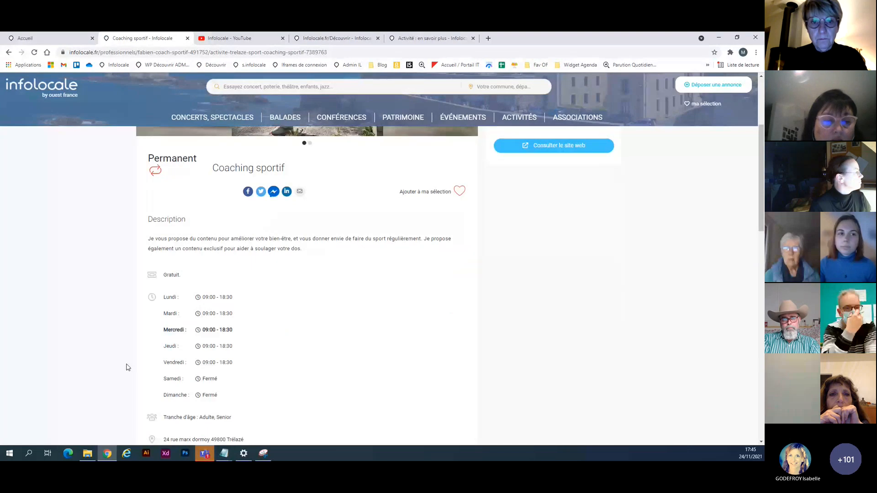
scroll(137, 367, up, 4)
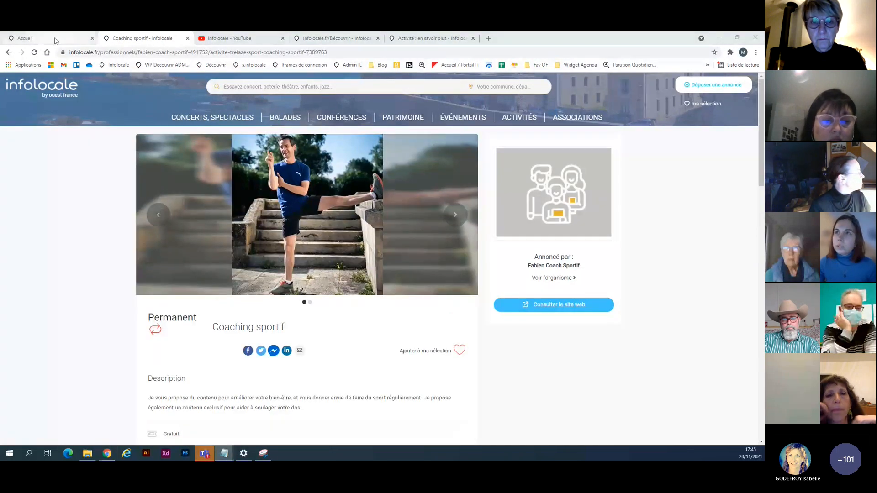
Review the "Ajouter une activité" section in the Infolocale account space, and open the list of the association's activities.
click(53, 39)
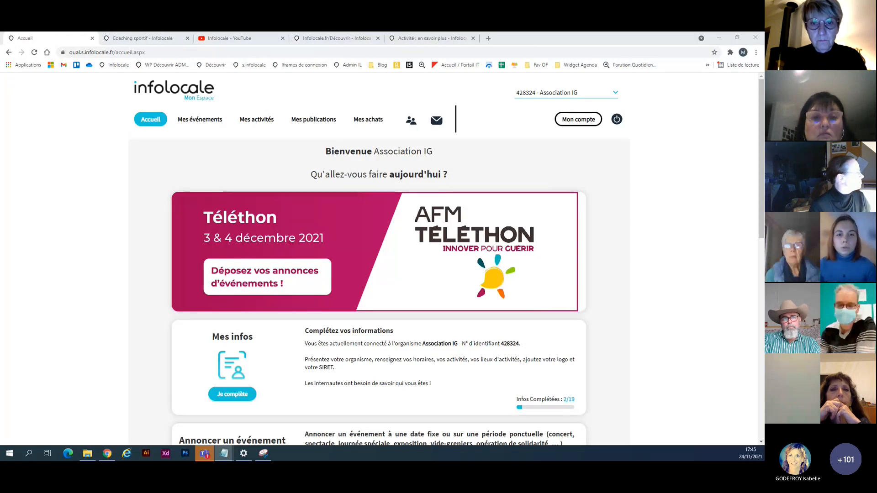
scroll(84, 224, down, 10)
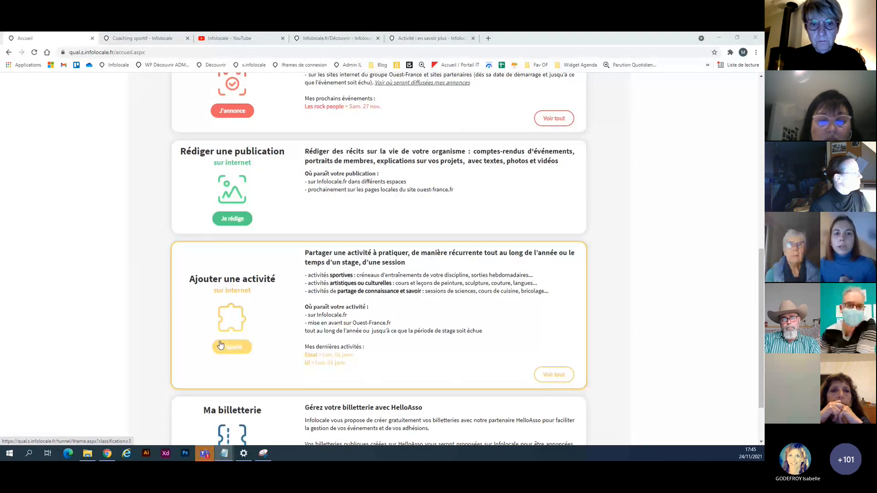
scroll(255, 314, up, 10)
click(257, 119)
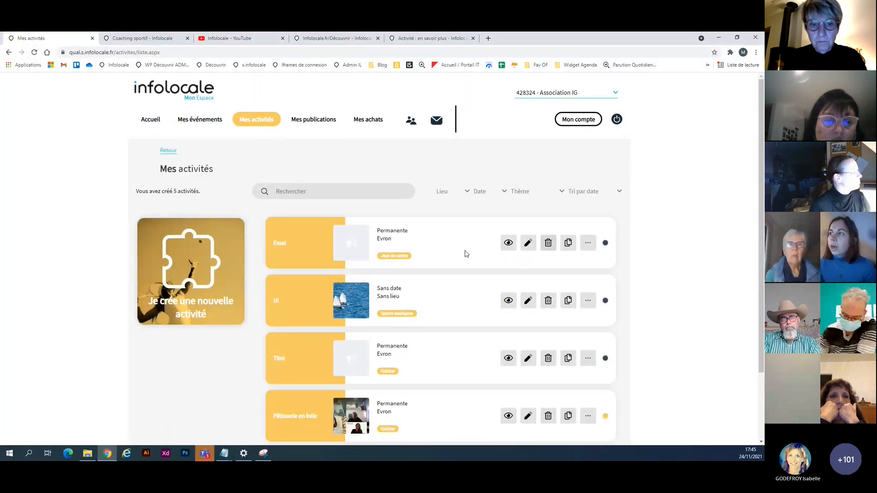
key(alt+Tab)
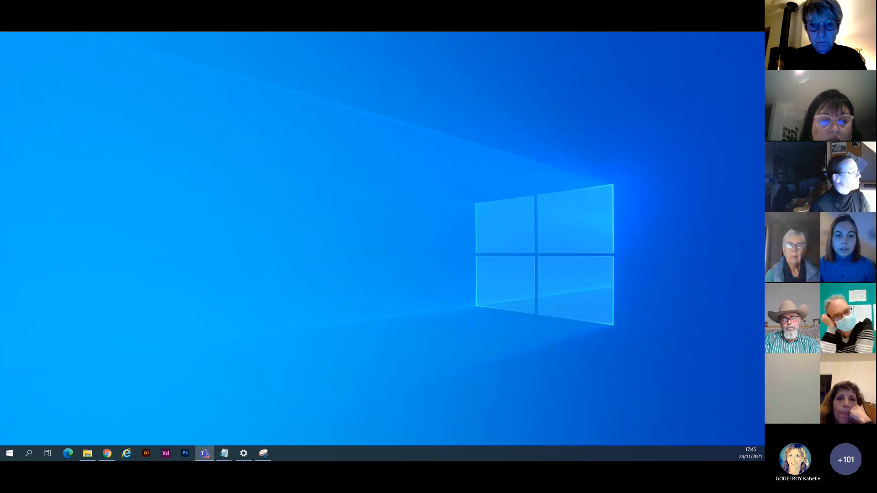
key(alt+Tab)
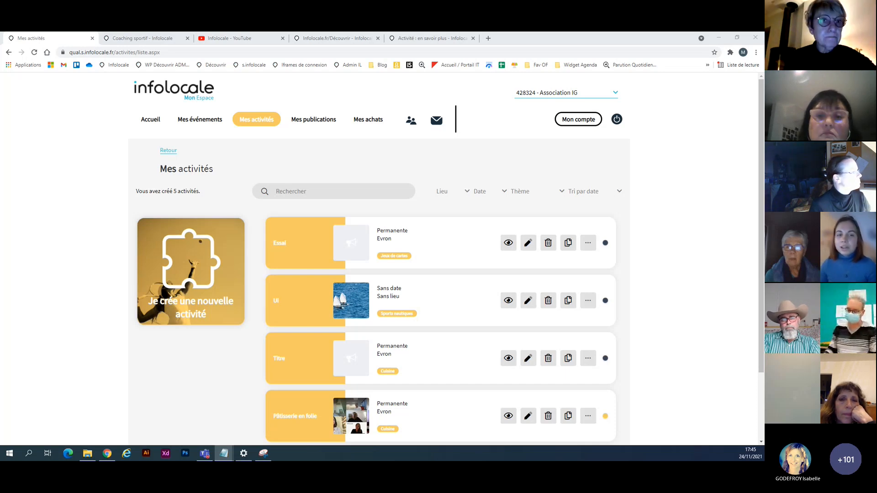
Create a new activity under the Danse theme and title it "Danses bretonnes".
click(200, 274)
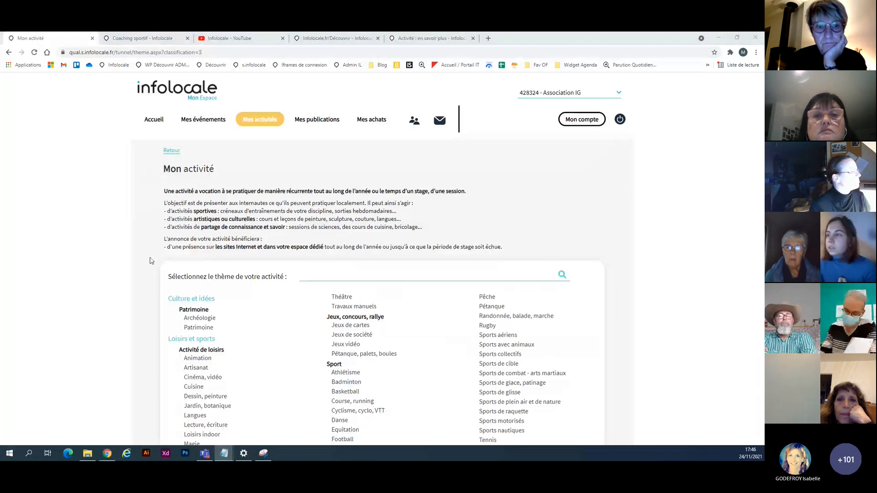
scroll(421, 359, down, 2)
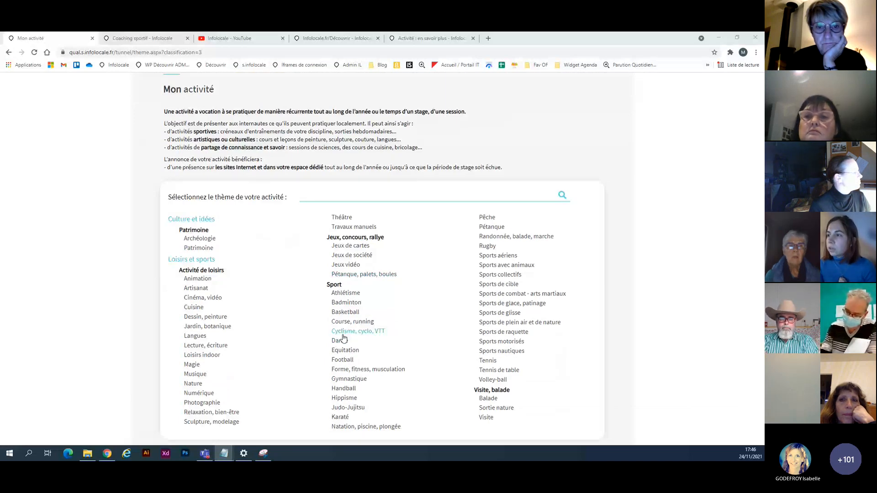
click(343, 338)
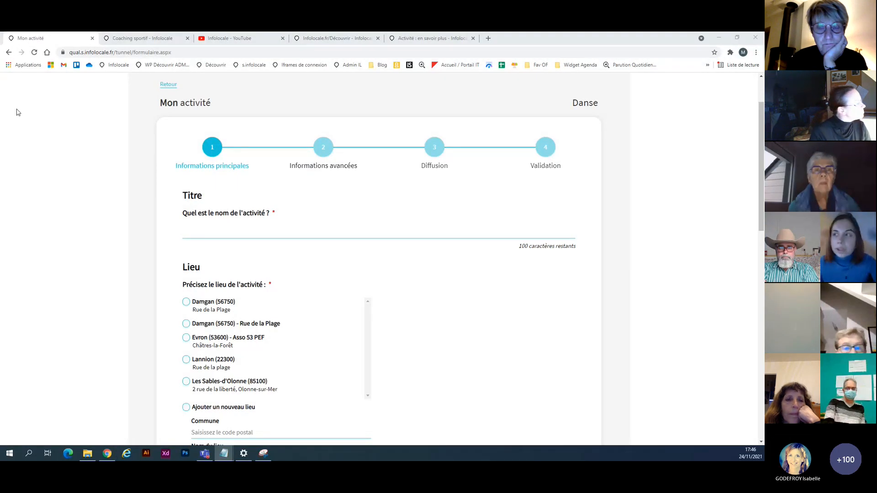
click(225, 237)
text(Danses bretonnes)
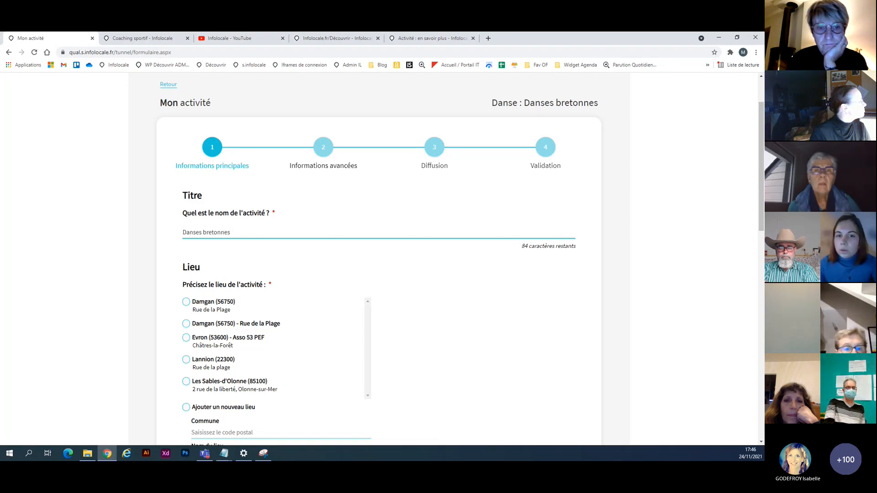
Set the activity's location to Lannion (22300), Rue de la plage, from the saved places.
scroll(172, 281, down, 3)
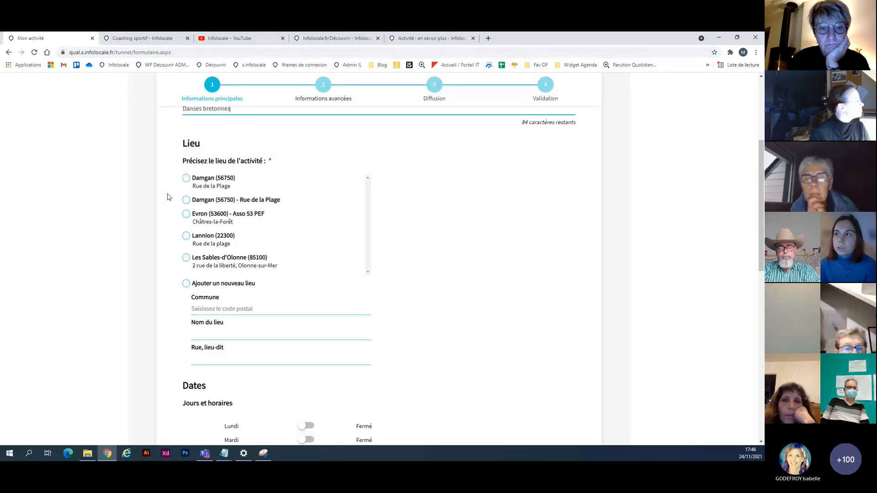
click(188, 238)
click(202, 287)
click(188, 240)
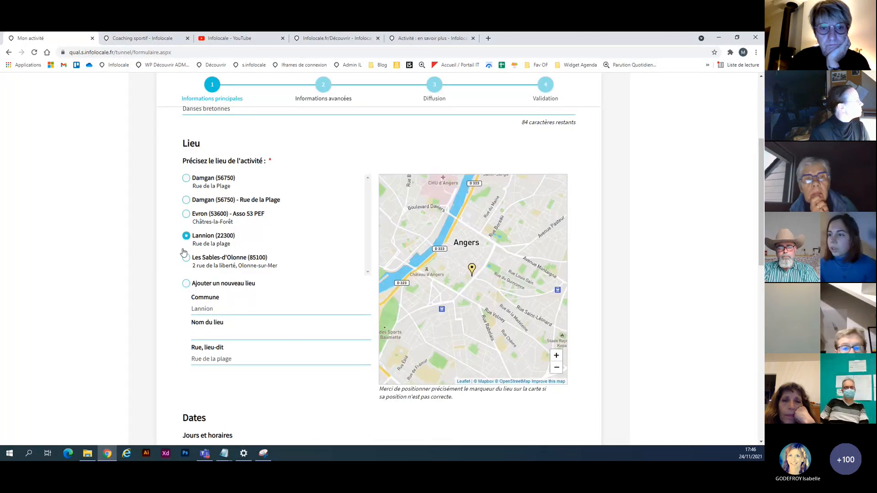
Mark Mardi as open for the activity, with hours from 19:00 to 20:30.
scroll(146, 333, down, 4)
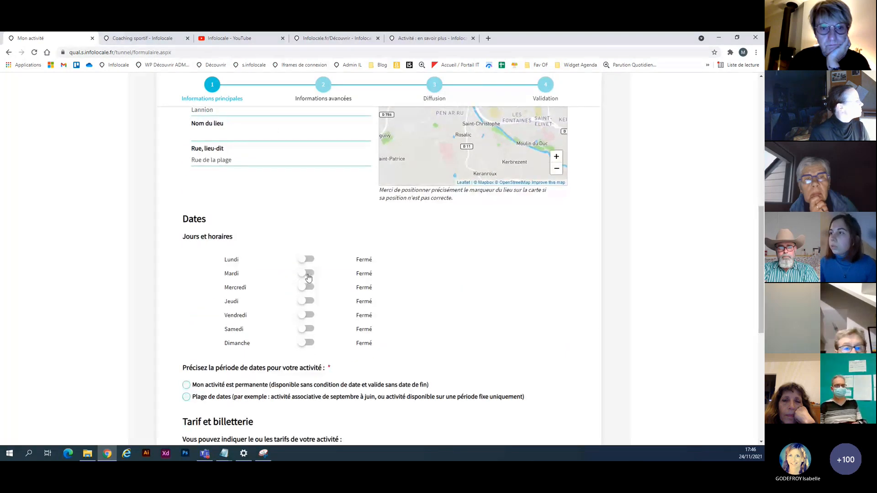
click(307, 274)
click(437, 281)
scroll(442, 361, down, 4)
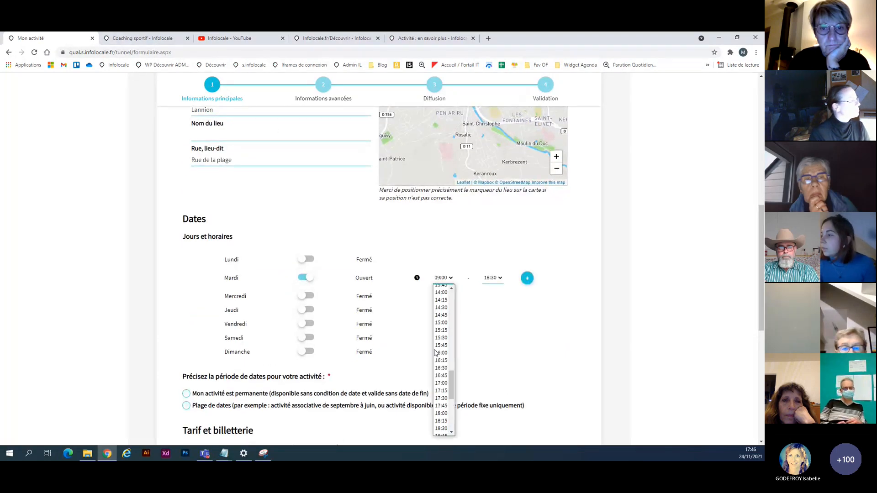
click(443, 416)
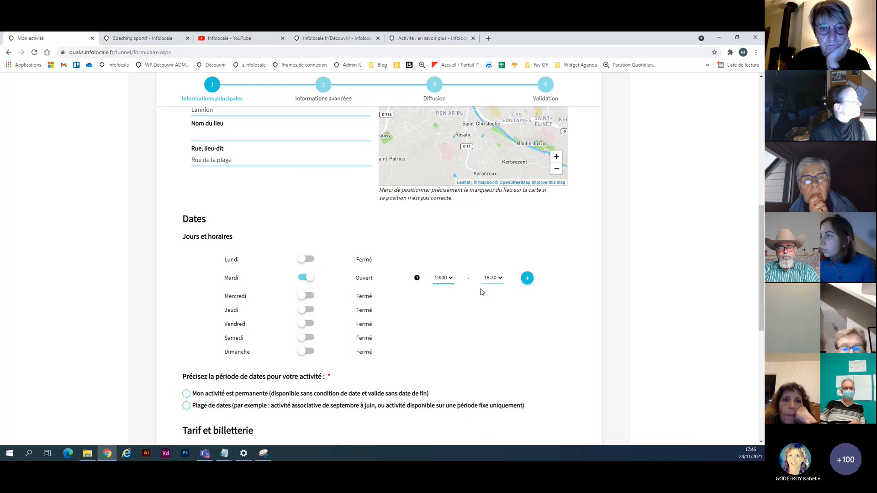
click(492, 278)
scroll(492, 360, down, 3)
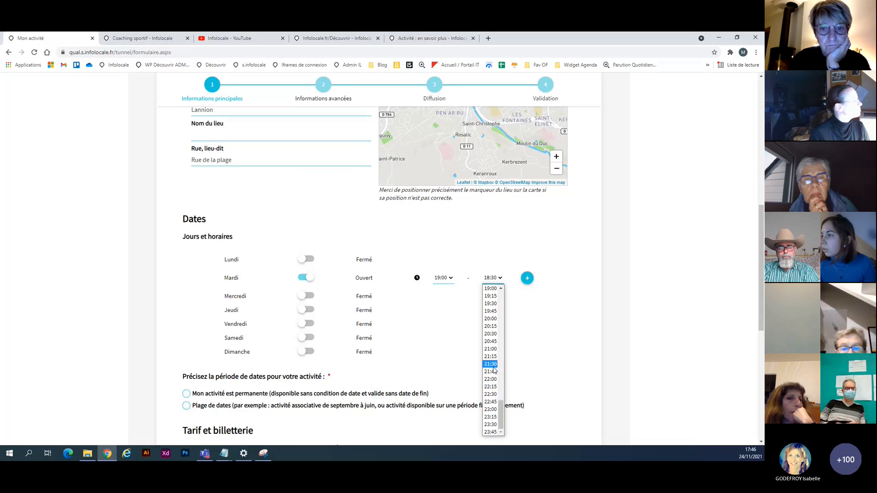
click(491, 333)
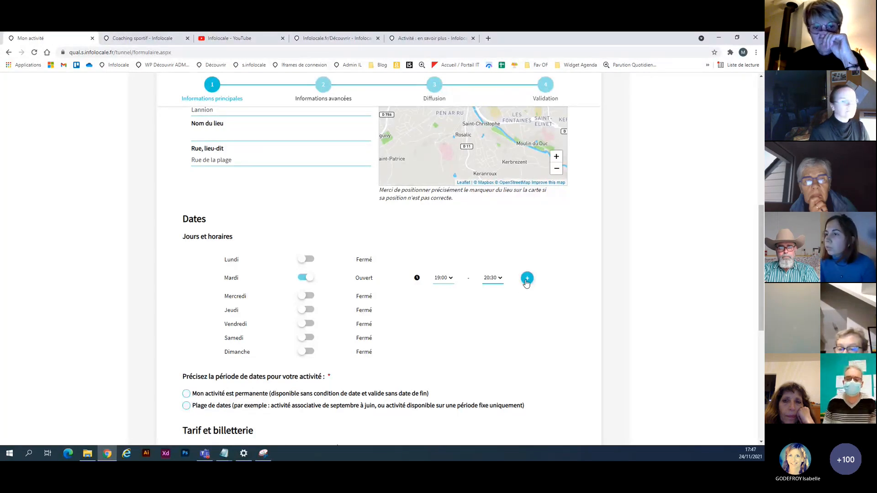
Set the activity's date period to permanent, without an end date.
scroll(494, 325, down, 2)
click(245, 315)
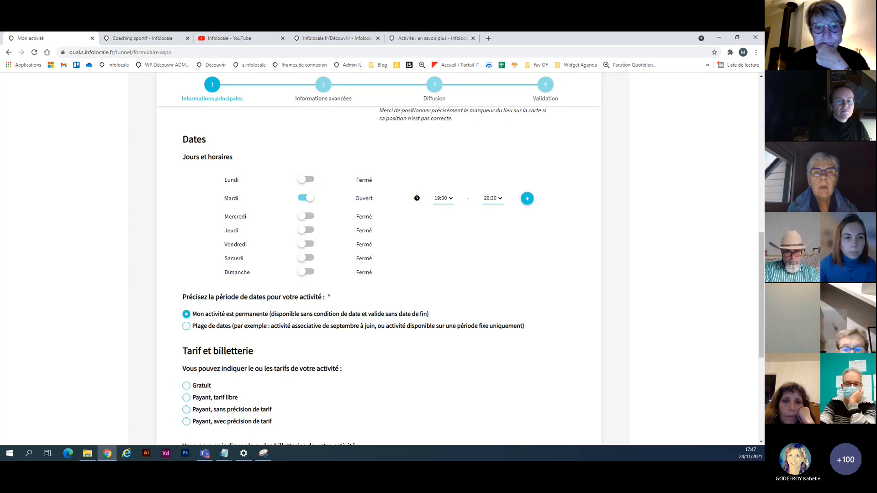
key(alt+Tab)
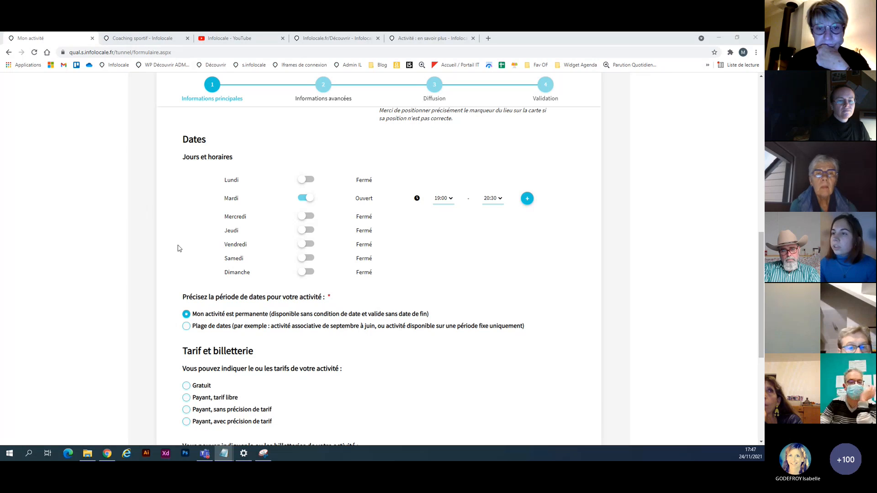
Try the pricing option with specified rates, and settle on "Payant, sans précision de tarif".
scroll(176, 245, down, 3)
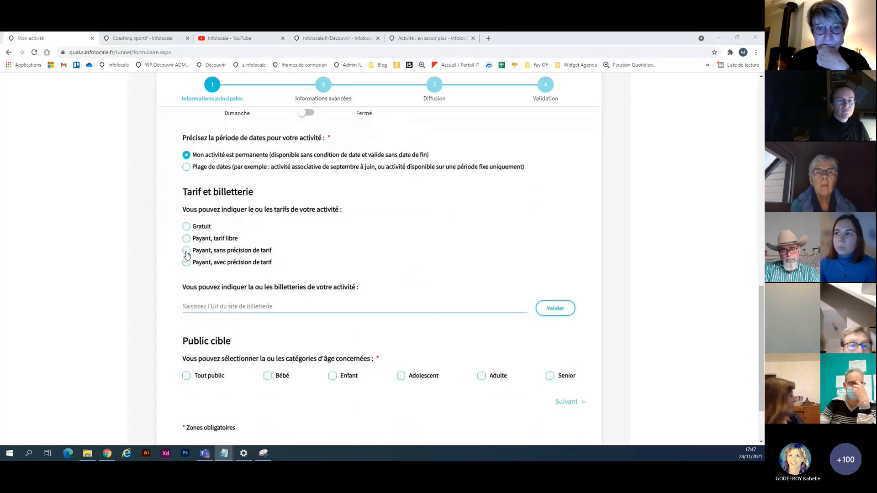
click(187, 250)
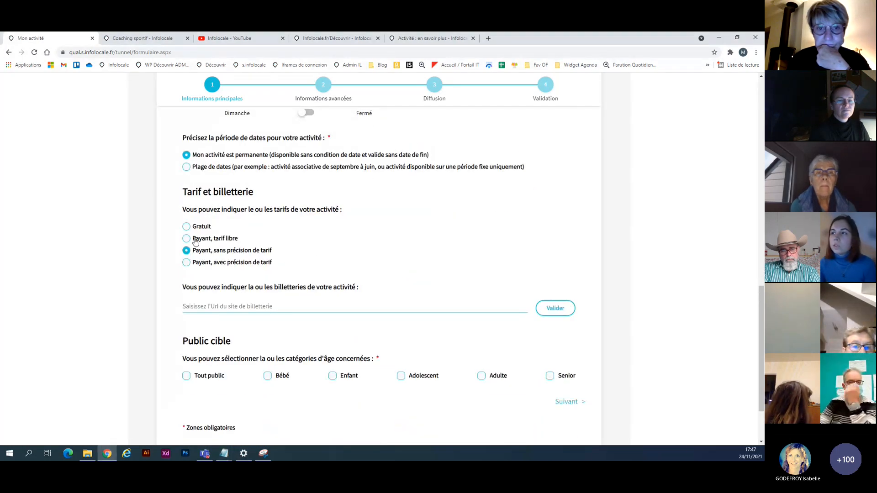
click(187, 263)
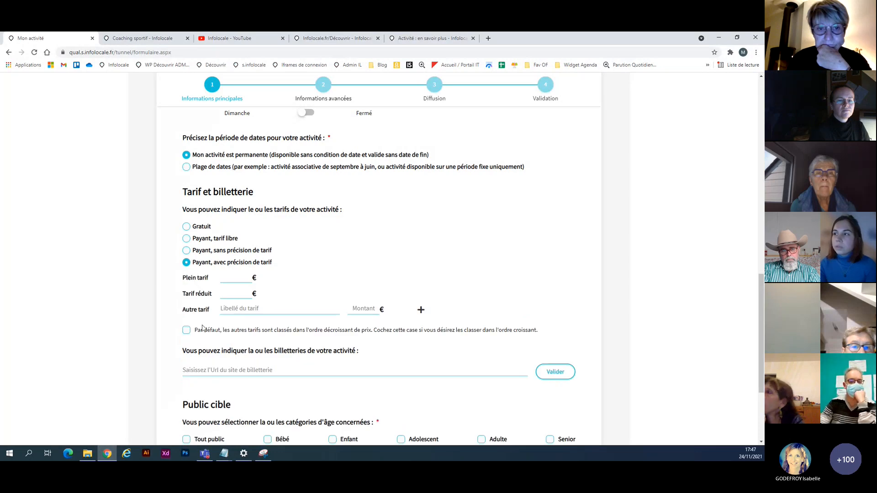
click(185, 251)
key(alt+Tab)
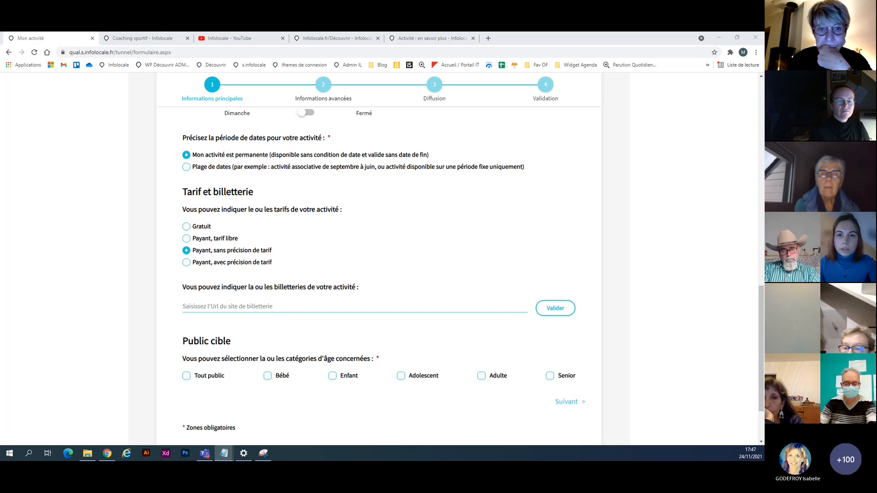
click(210, 306)
text(https://www.helloasso.com/danse-bretonne.com)
click(554, 308)
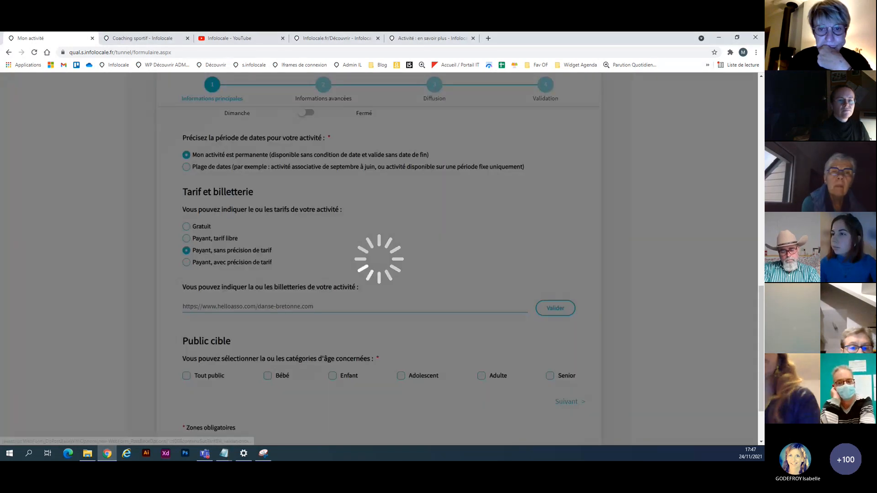
Select Adulte as the target audience and continue to the advanced information step.
scroll(435, 259, down, 2)
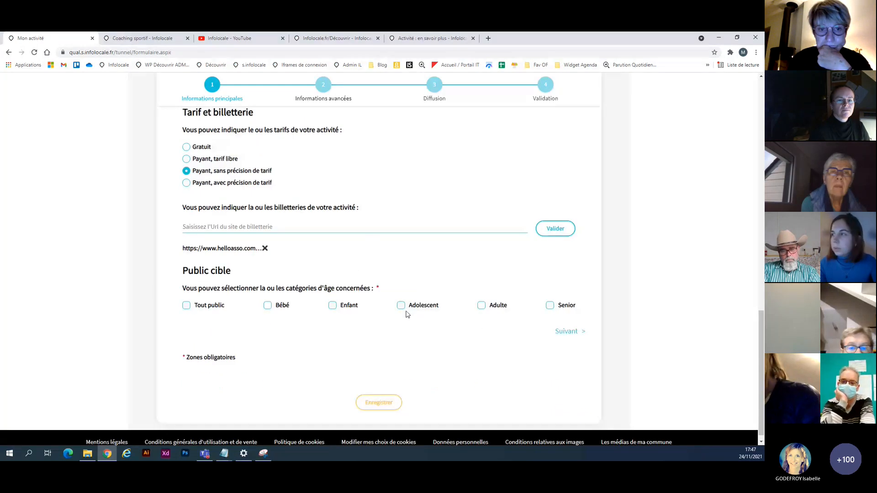
click(482, 306)
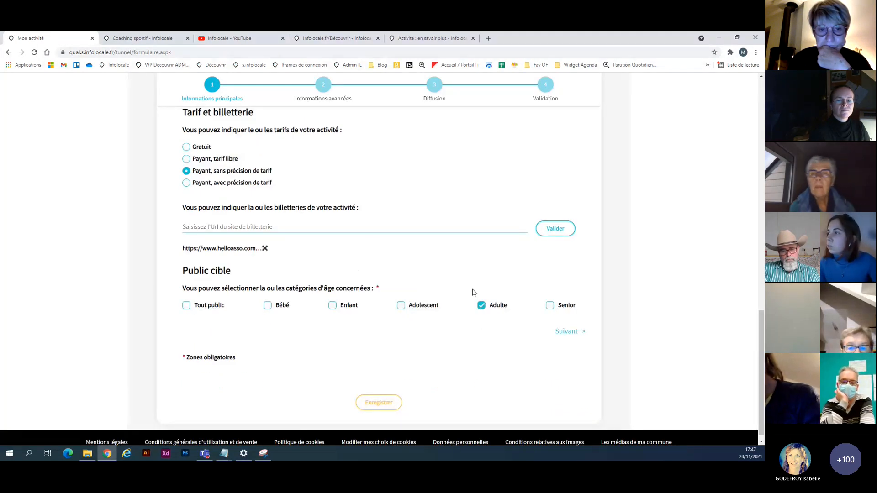
click(575, 332)
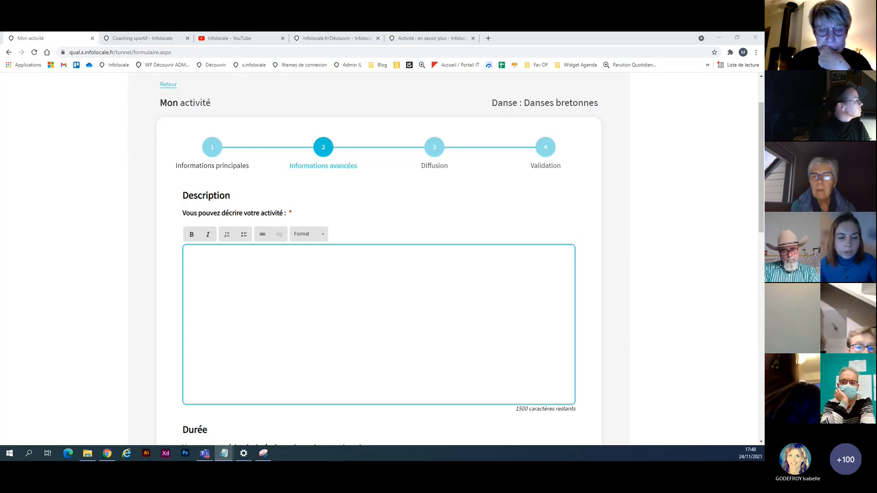
Paste the prepared Breton dance text as the activity's description, and start a new paragraph after "Venez découvrir la danse bretonne.".
click(264, 266)
text(Venez découvrir la danse bretonne La danse bretonne regroupe un ensemble de pratiques gestuelles issues de l'ancienne danse traditionnelle, pratiquée essentiellement dans les milieux paysans de Bretagne..! On verra ensemble comment pratiquer ces gestuels et par quoi cette danse se caractérise.)
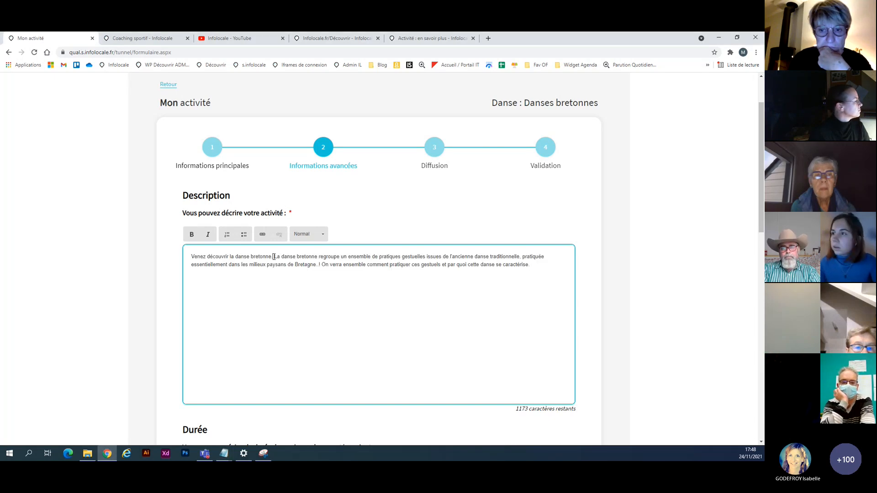
click(274, 256)
key(Return)
Make the description's opening line "Venez découvrir la danse bretonne." bold and apply a larger heading format to it.
drag(278, 256, 191, 257)
click(192, 234)
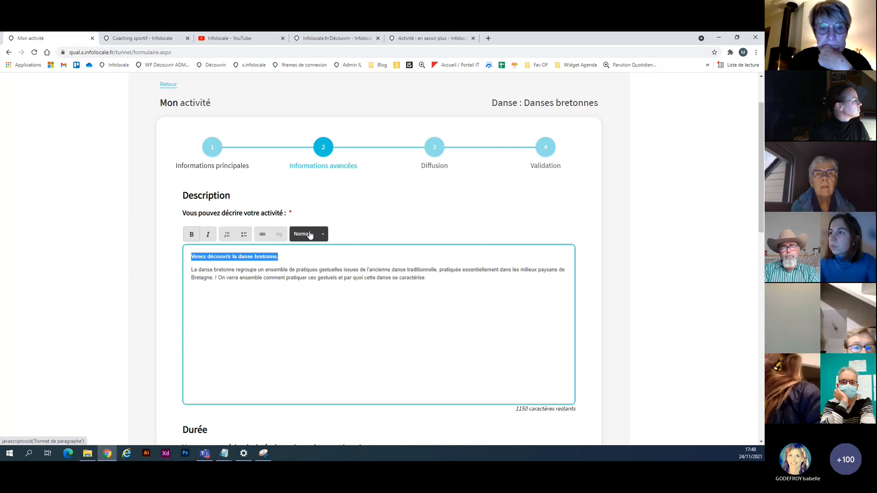
click(309, 235)
click(302, 268)
click(309, 271)
scroll(308, 267, down, 1)
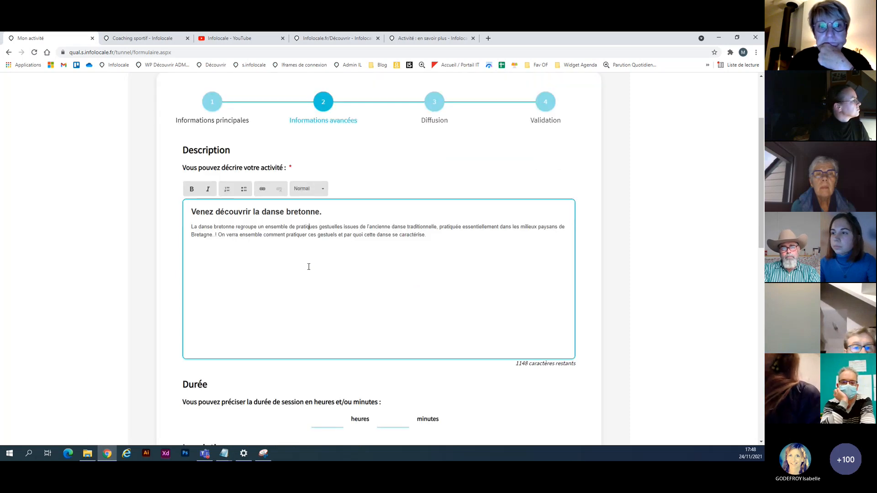
Set the activity's session duration to 1 hour and 30 minutes.
scroll(309, 266, down, 3)
click(369, 272)
text(1)
click(399, 267)
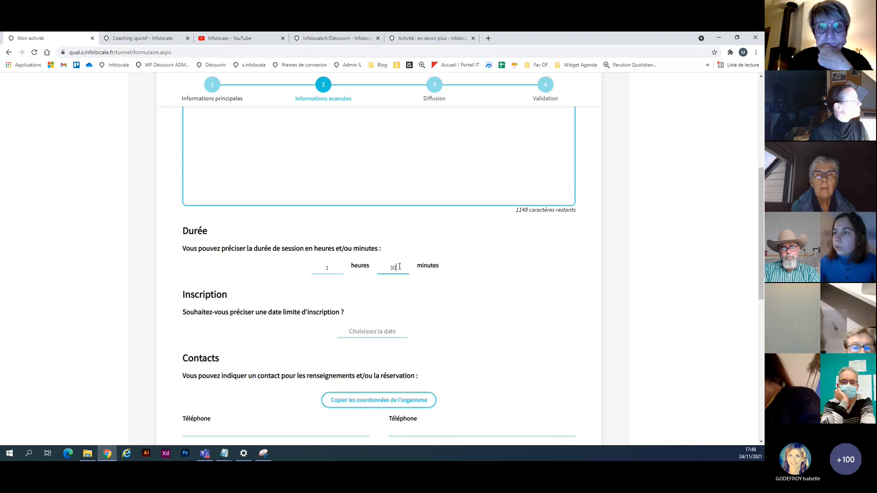
Set the registration deadline for the activity to 16 décembre 2021.
click(381, 333)
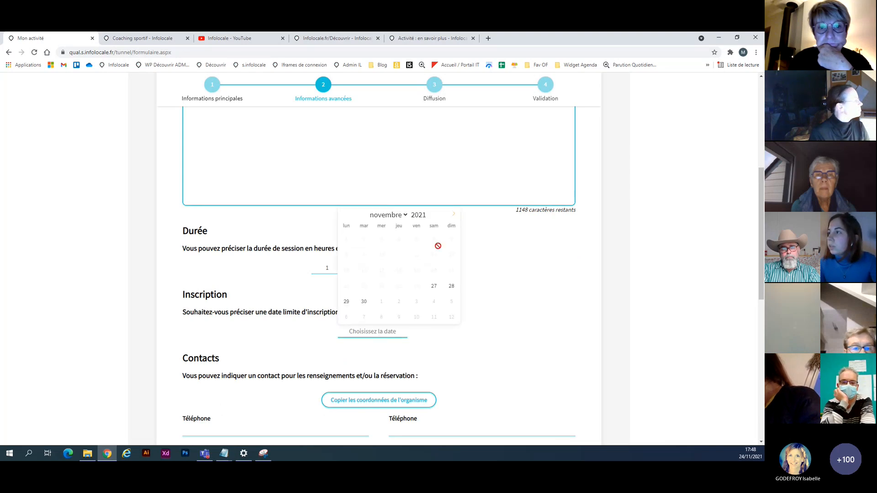
click(456, 217)
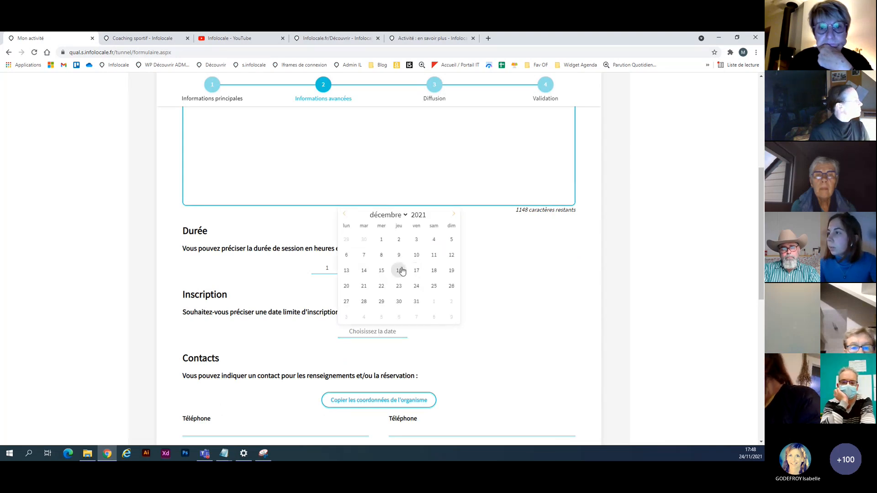
click(398, 269)
Fill in the activity's contact details with the first phone number and the contact e-mail.
scroll(497, 295, down, 3)
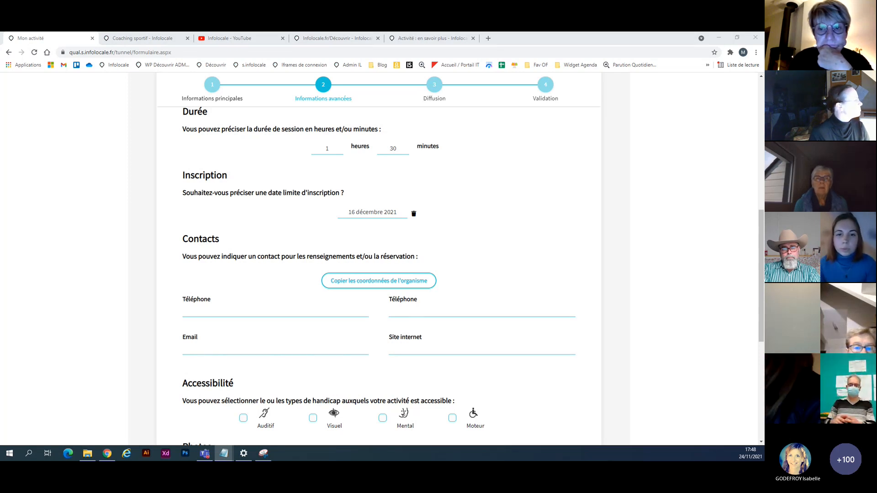
click(198, 309)
key(ctrl+v)
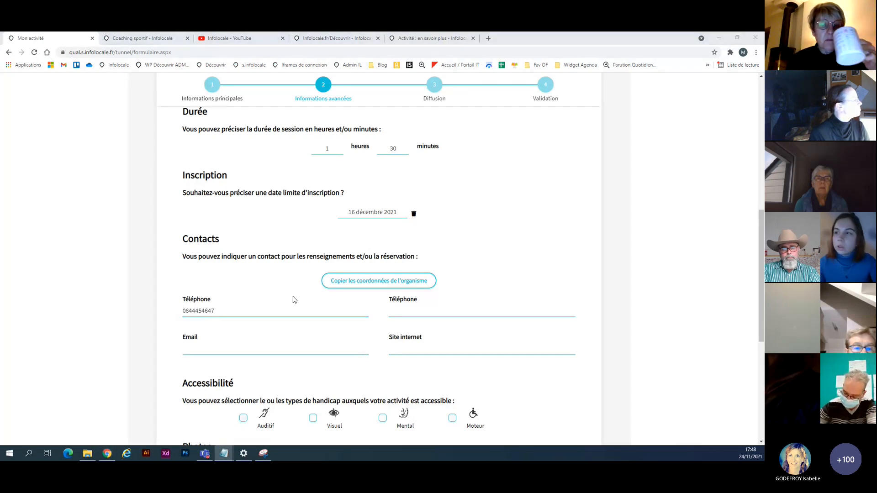
click(242, 347)
key(ctrl+v)
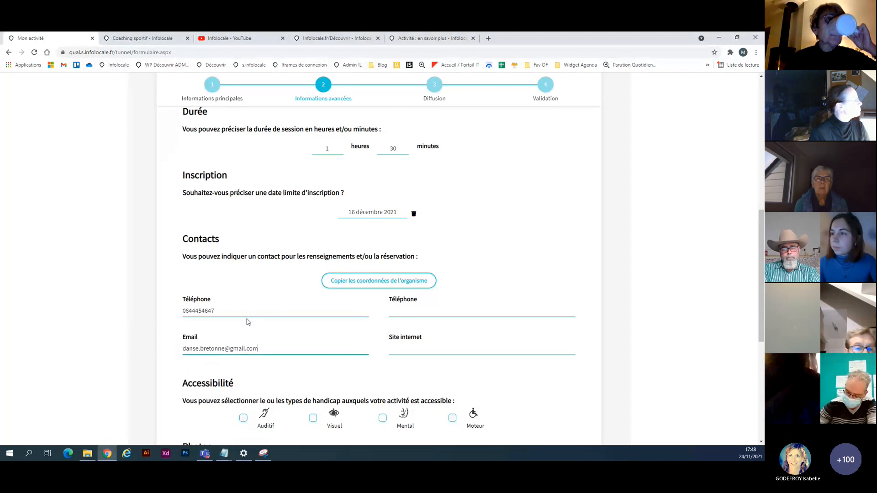
Mark the activity as accessible for the Visuel and Mental disability types.
scroll(246, 319, down, 2)
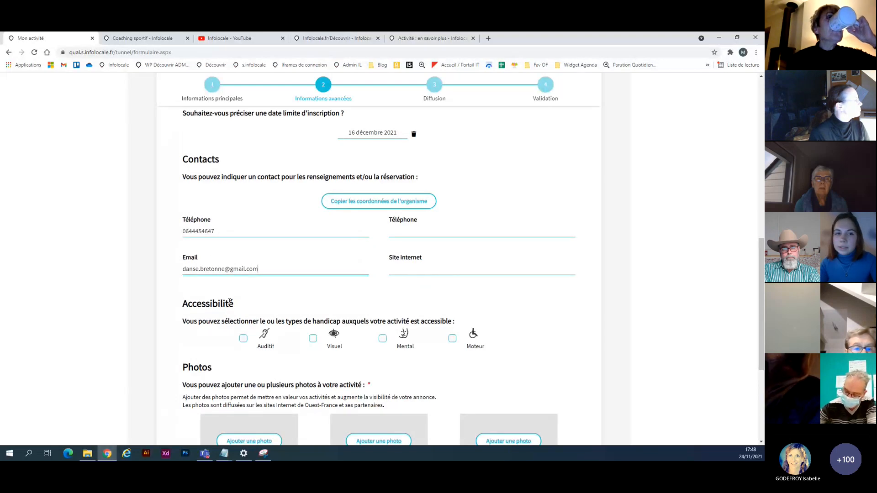
click(315, 341)
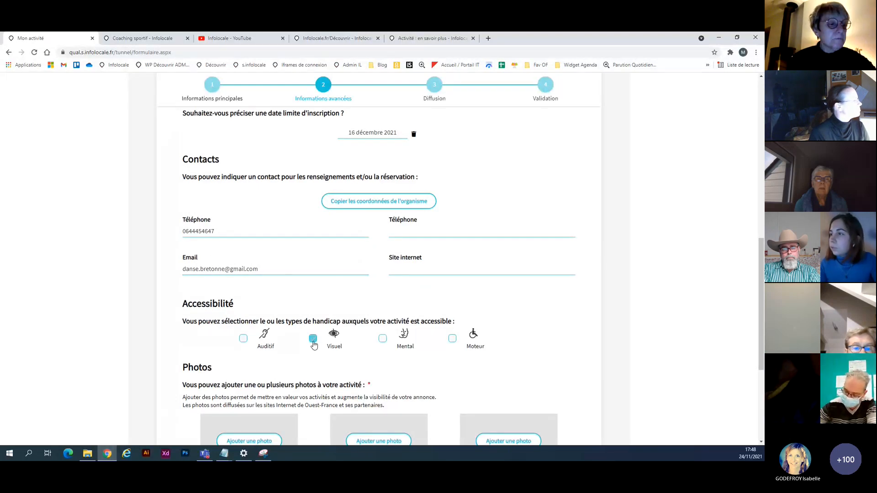
click(383, 343)
Show the suggested default photos, but upload Photo danse bretonne.jpg as the activity's first photo instead.
scroll(382, 370, down, 4)
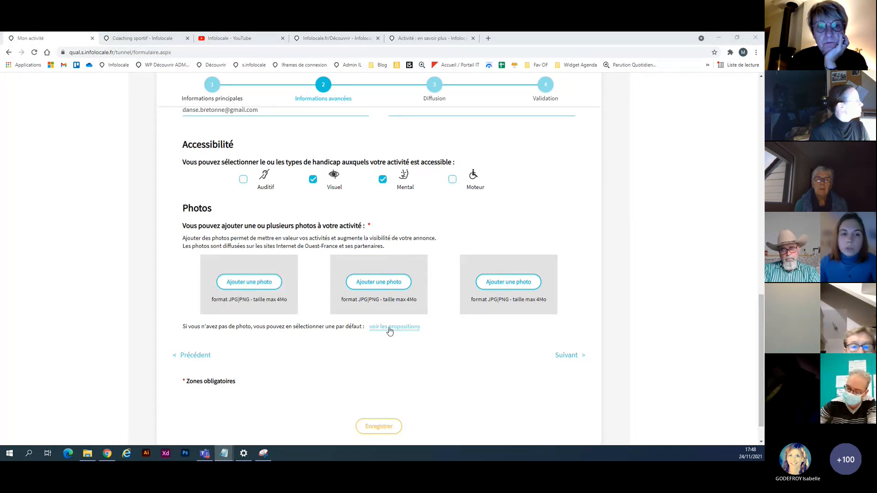
click(389, 327)
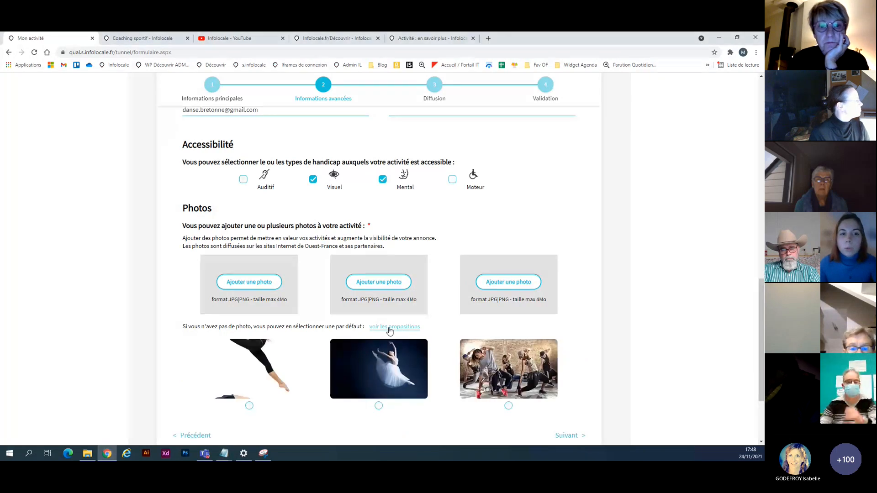
scroll(390, 331, down, 1)
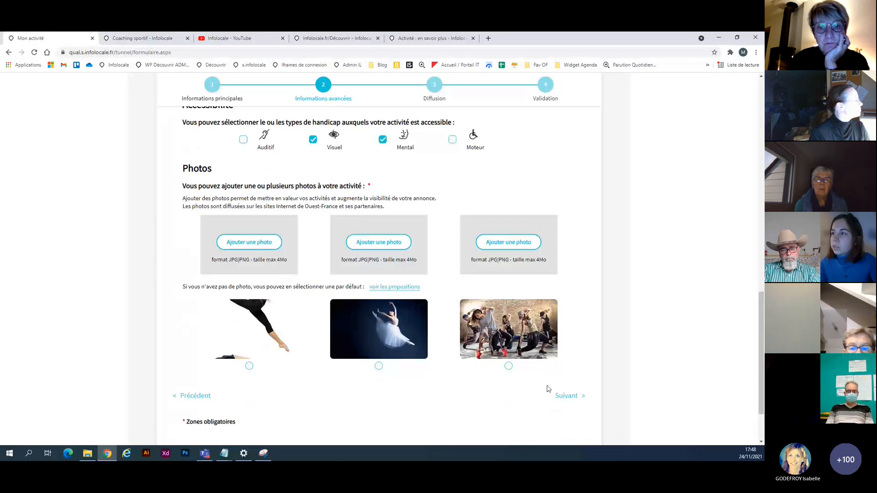
click(244, 242)
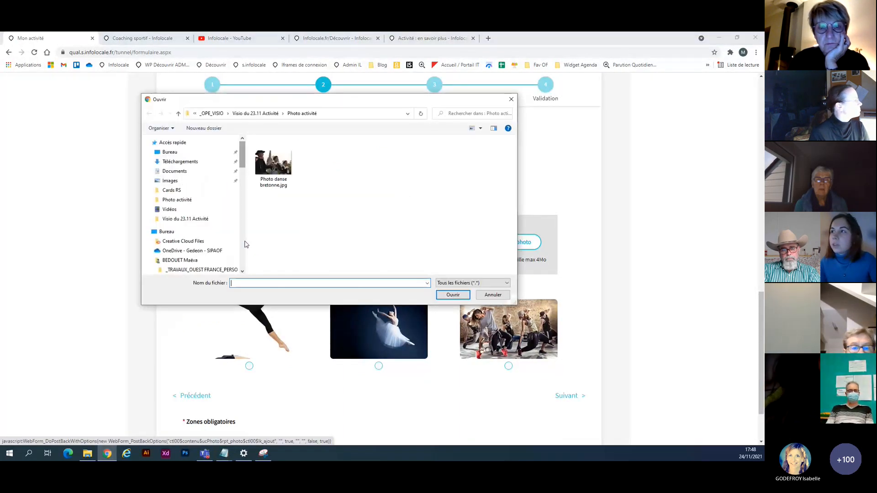
click(275, 165)
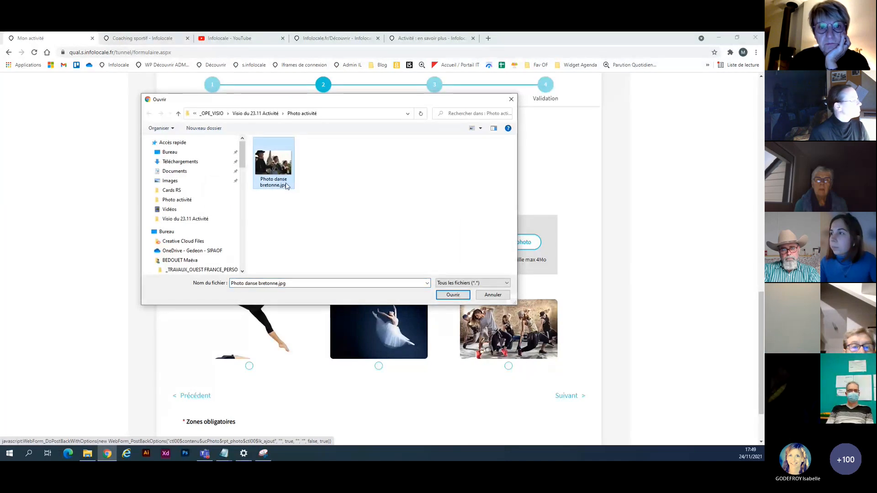
click(455, 294)
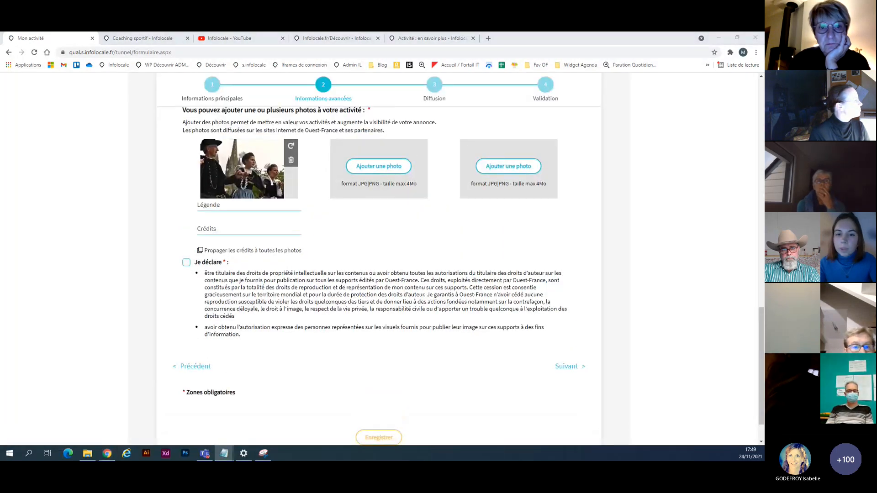
Give the uploaded photo the caption "Exemple de représentation" and enter the photographer's name as its credit.
click(228, 205)
text(Exemple de représentation)
key(alt+Tab)
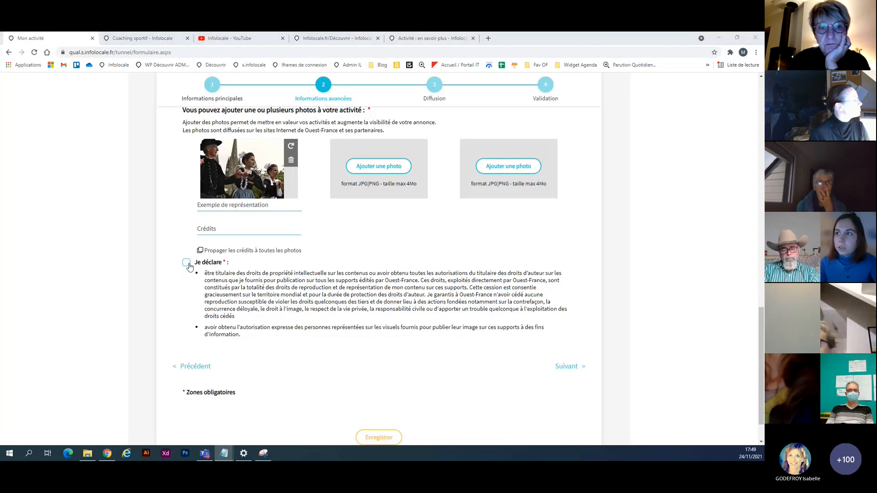
click(232, 228)
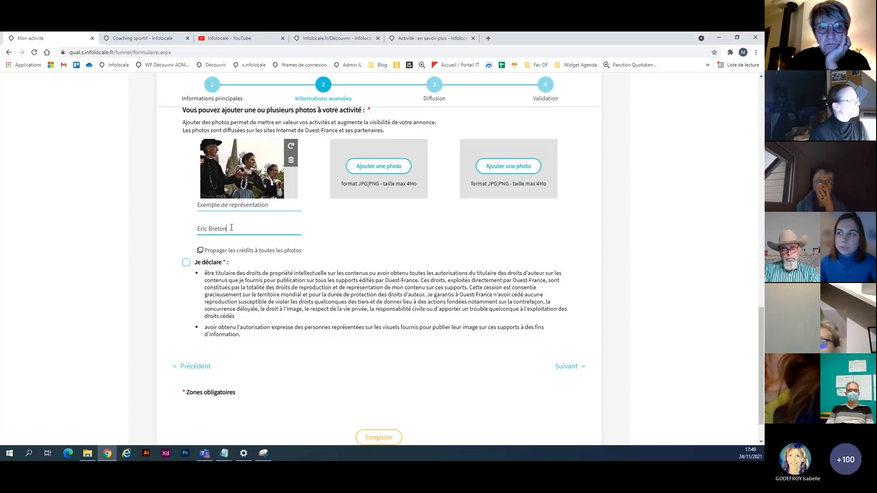
Accept the photo rights declaration and continue past the Diffusion step to Validation.
click(186, 263)
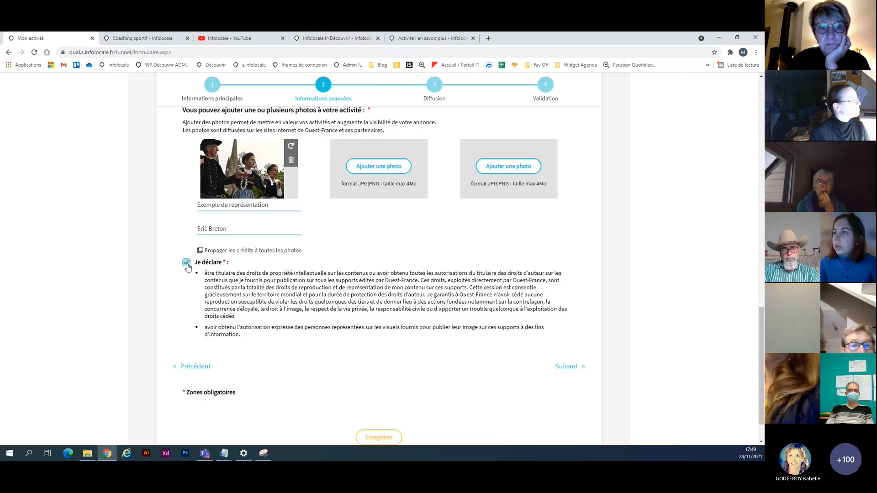
click(566, 369)
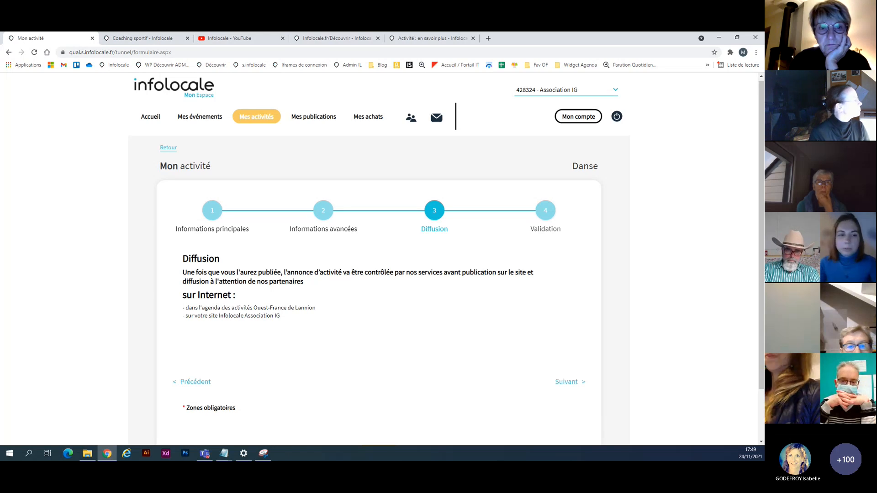
click(575, 382)
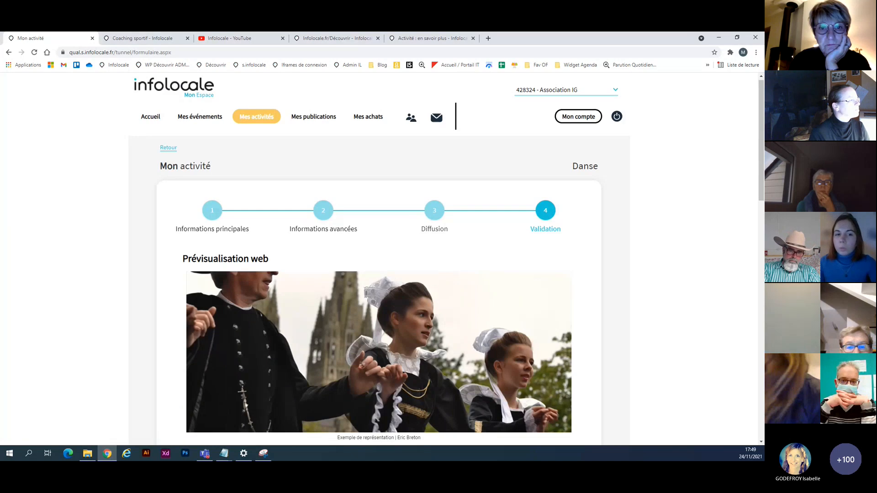
Review the full web preview of the Danses bretonnes activity, then publish it and confirm the publication.
scroll(309, 249, down, 2)
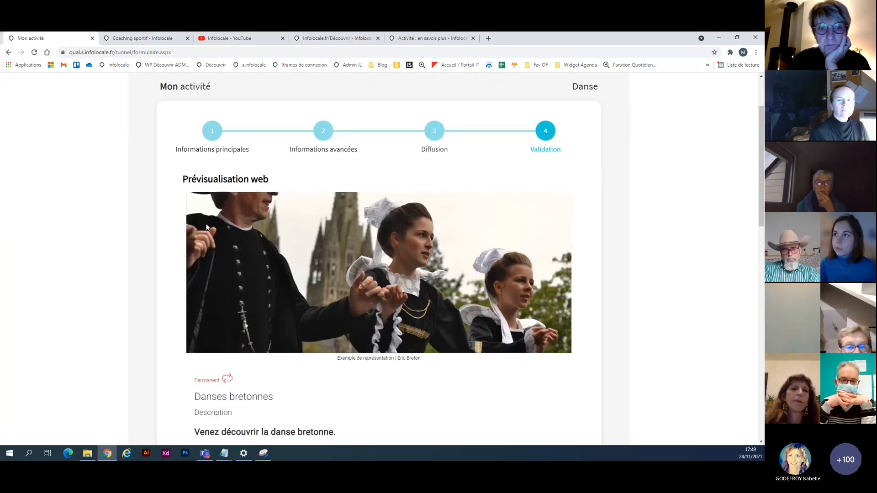
scroll(207, 227, down, 2)
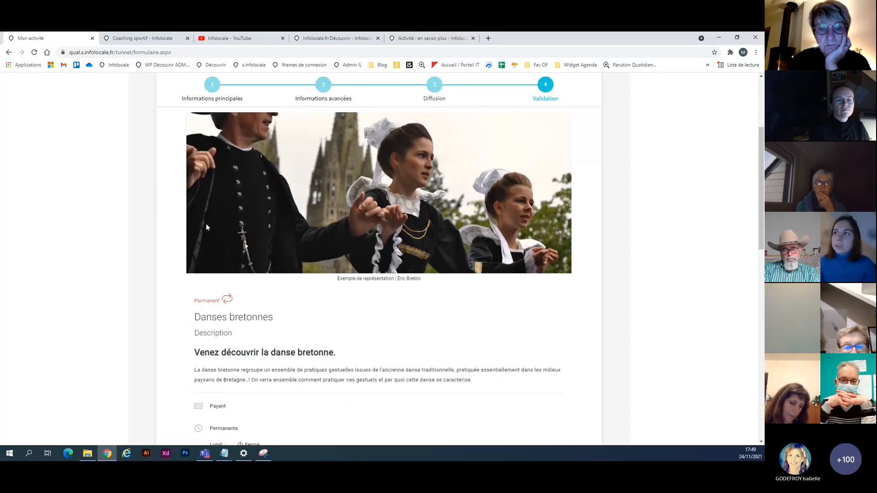
scroll(206, 227, down, 1)
scroll(207, 227, down, 2)
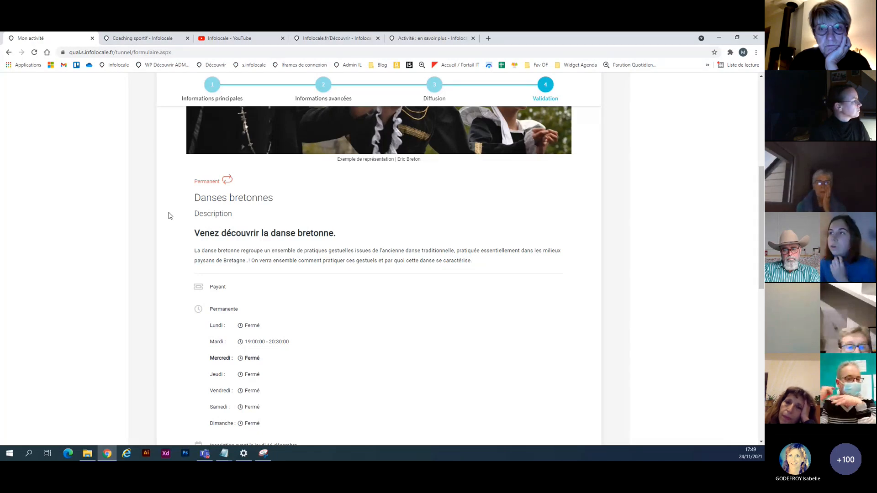
scroll(169, 245, down, 3)
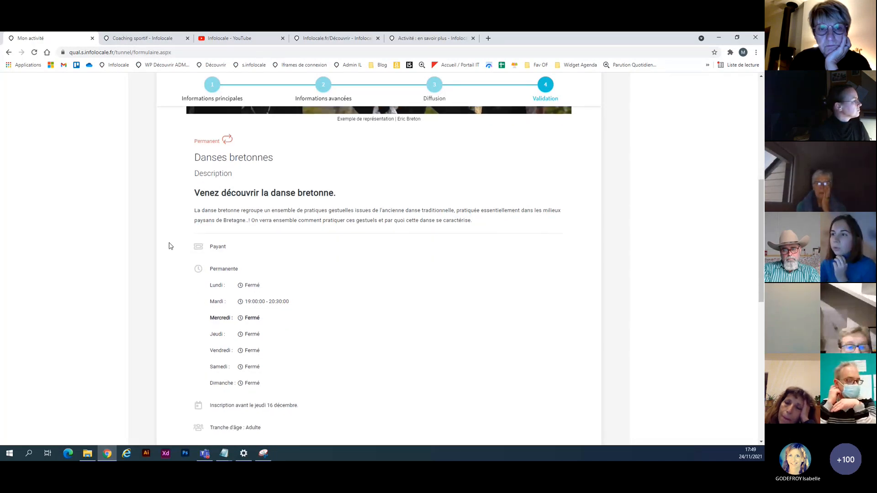
scroll(380, 259, down, 2)
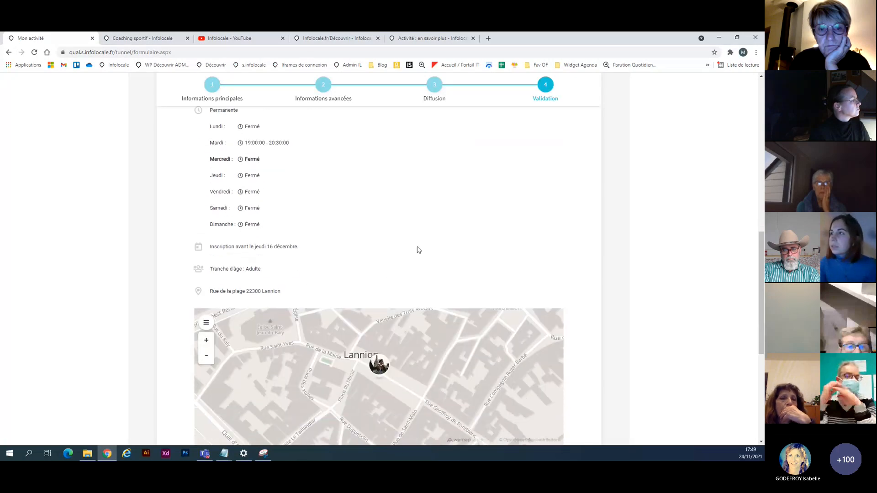
scroll(591, 228, down, 5)
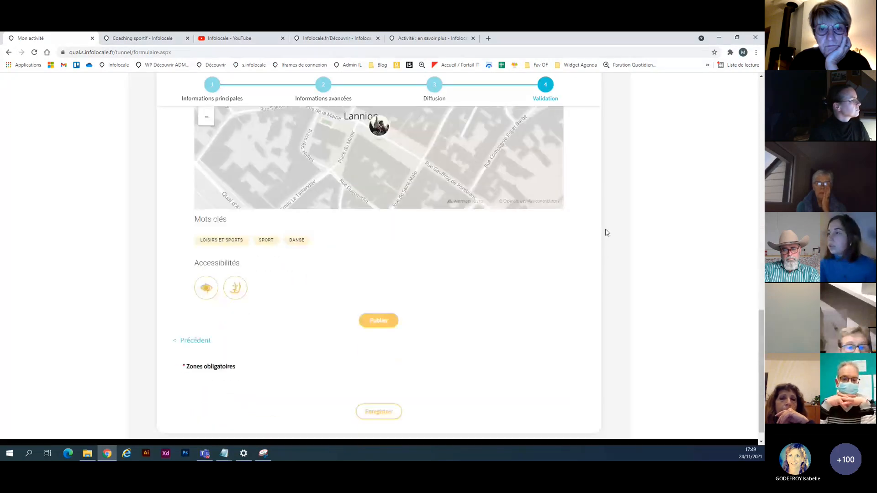
click(378, 326)
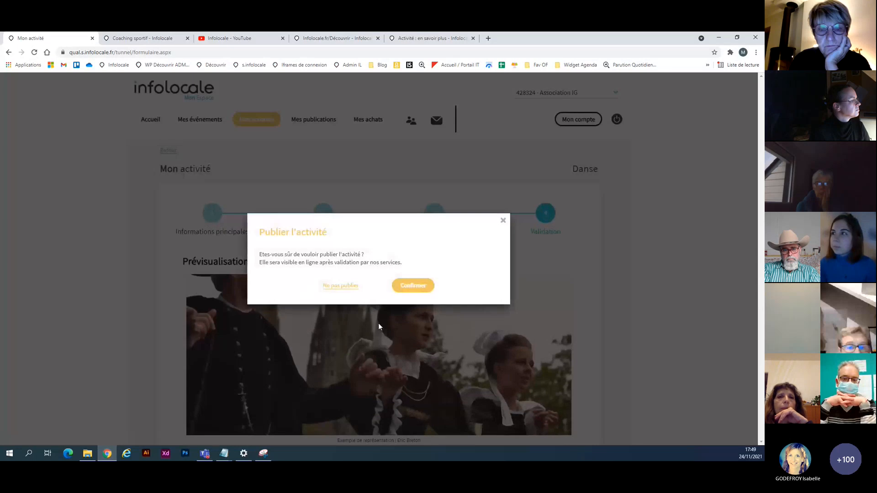
click(416, 284)
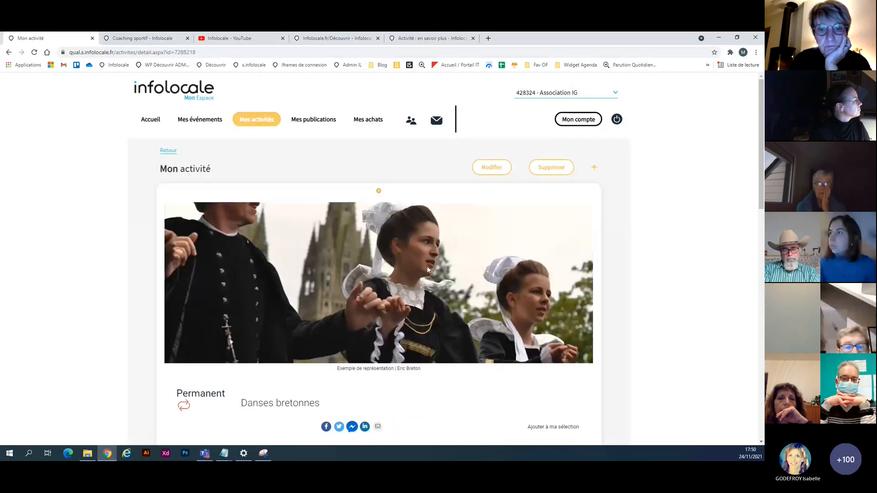
Look over the published activity's detail page and return to the list of the organisation's activities.
scroll(434, 261, down, 6)
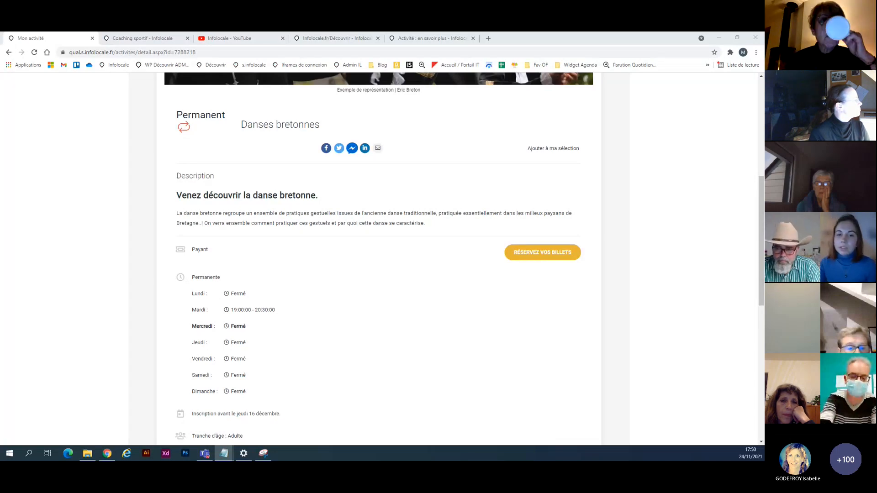
scroll(325, 310, down, 1)
scroll(326, 311, up, 10)
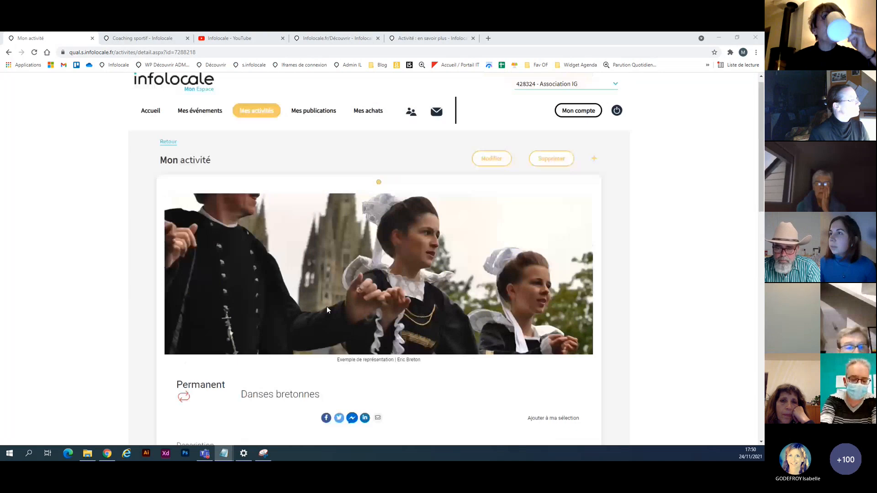
click(251, 125)
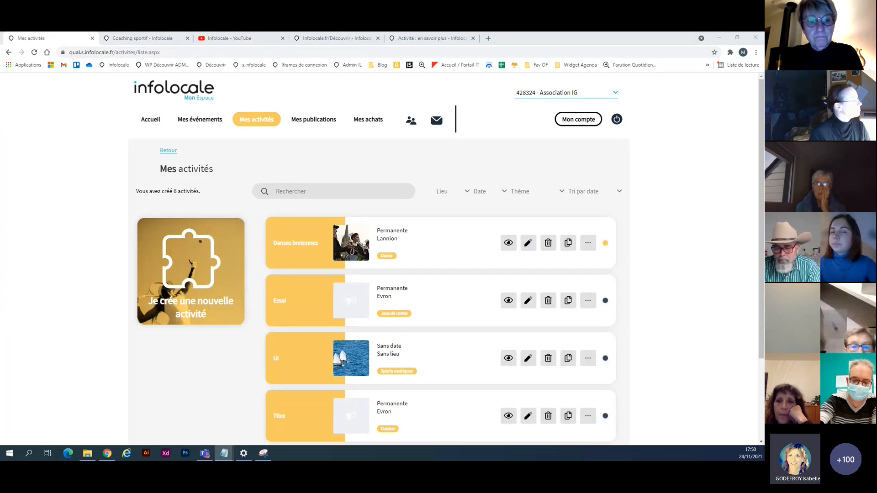
Switch to the PowerPoint presentation and show slide 23, "Proposez-vous une activité ?".
key(alt+Tab)
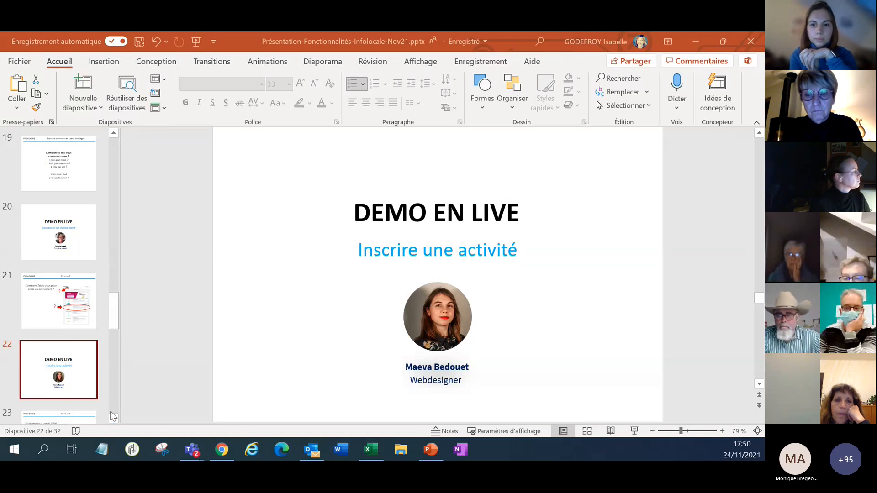
click(80, 421)
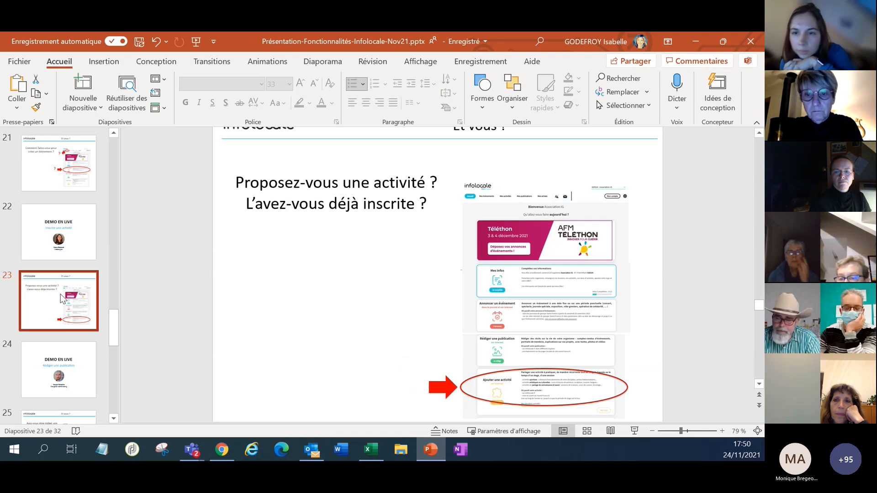
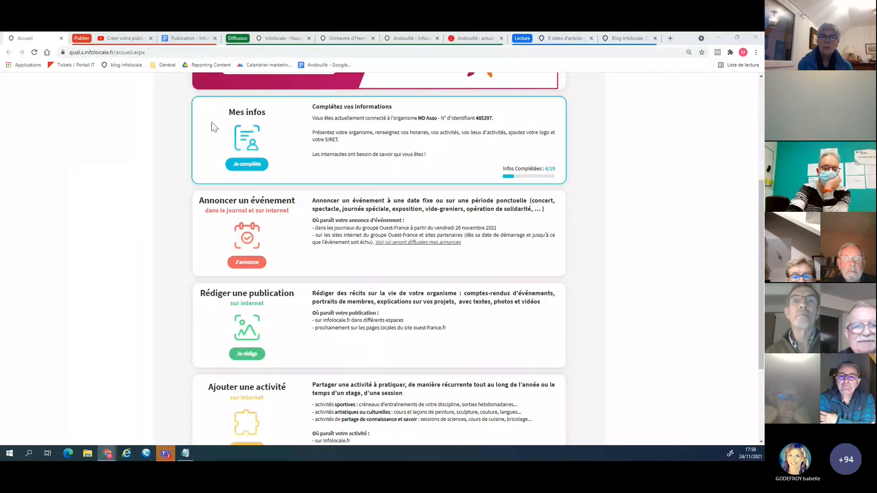
Start writing a new publication from the Infolocale home page and look over its empty title, photo and text fields.
scroll(303, 237, up, 2)
scroll(303, 236, up, 3)
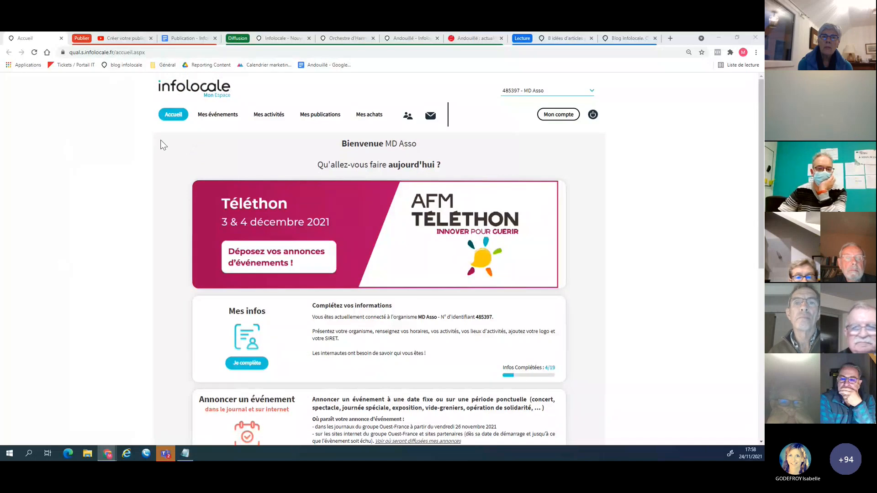
click(191, 92)
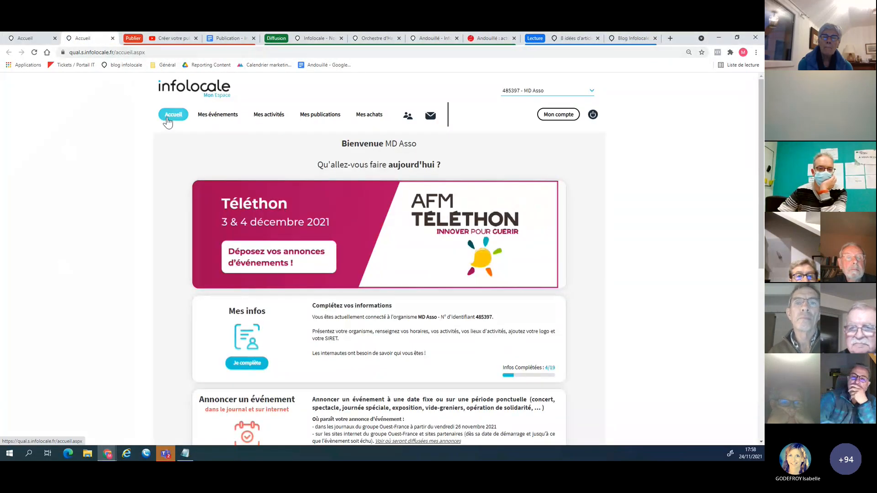
scroll(313, 240, down, 3)
scroll(313, 239, down, 2)
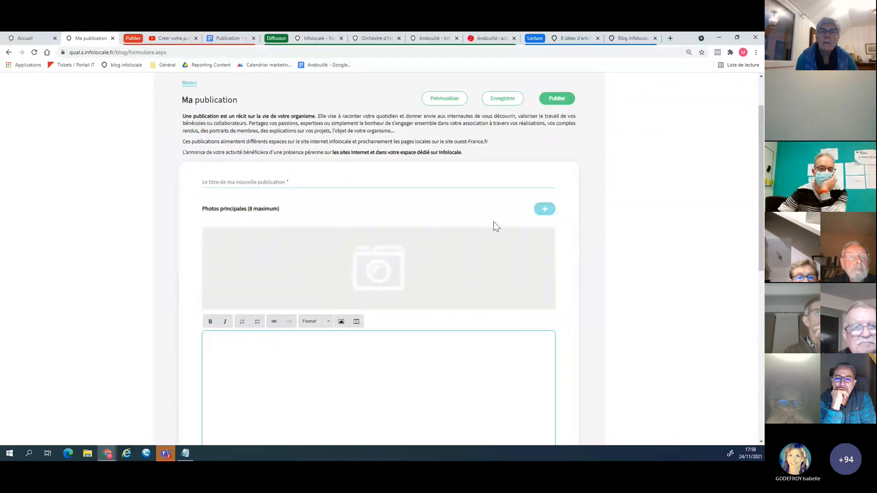
scroll(480, 203, down, 1)
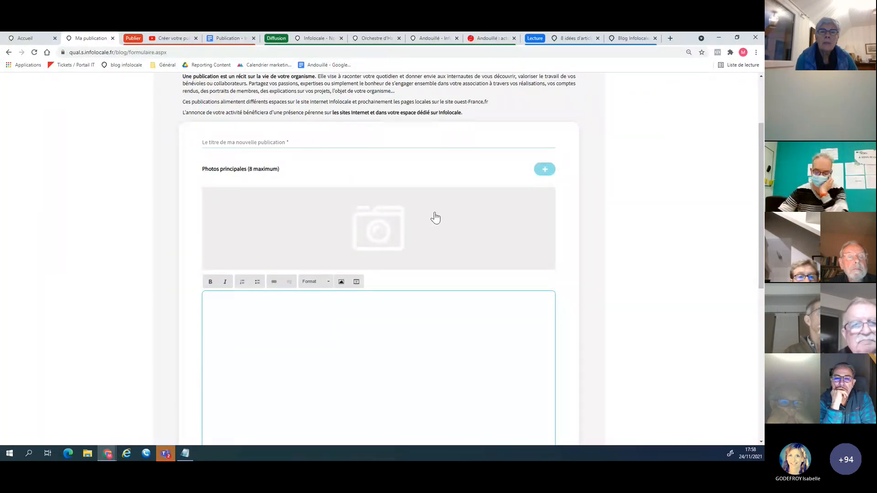
scroll(482, 291, down, 3)
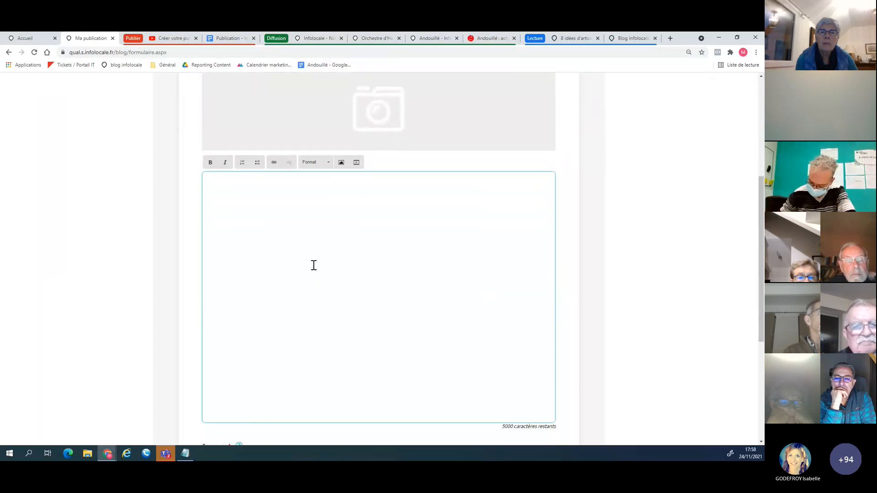
Copy the title "Nouvelle saison musicale et nouveautés pour l'harmonie" from the Google Docs draft into the publication's title, closing the spare home page.
click(230, 41)
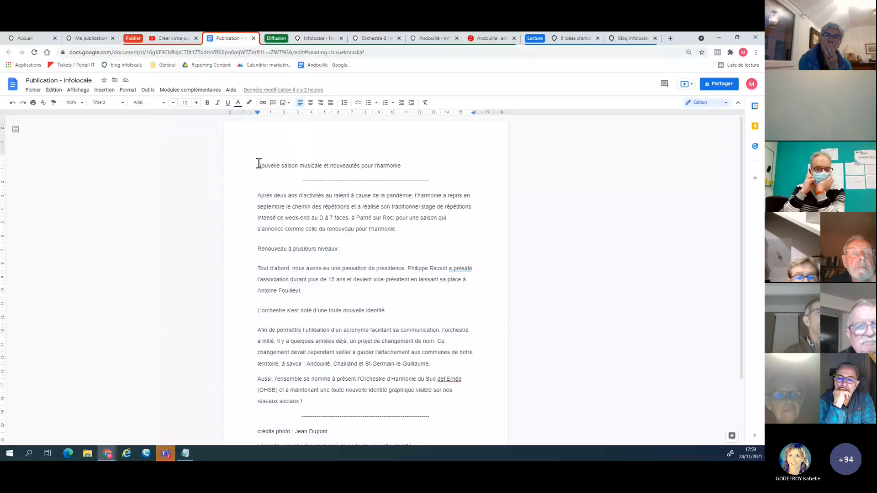
drag(258, 163, 401, 166)
key(ctrl+c)
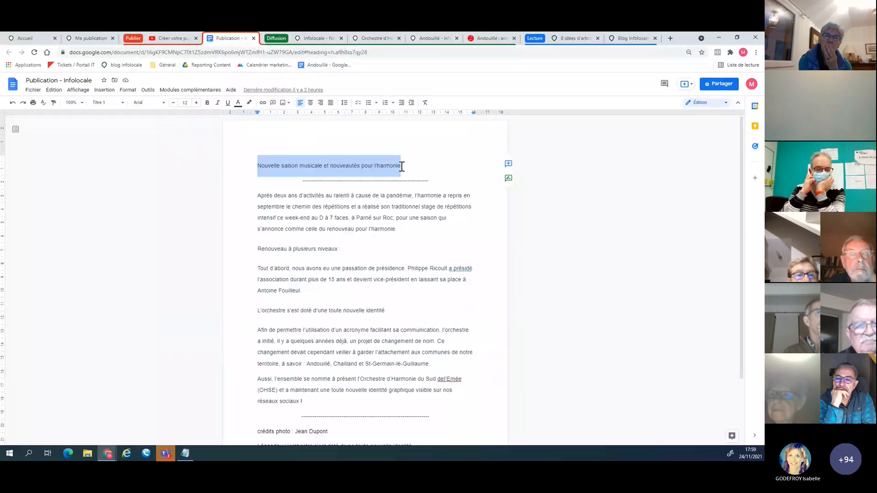
click(78, 39)
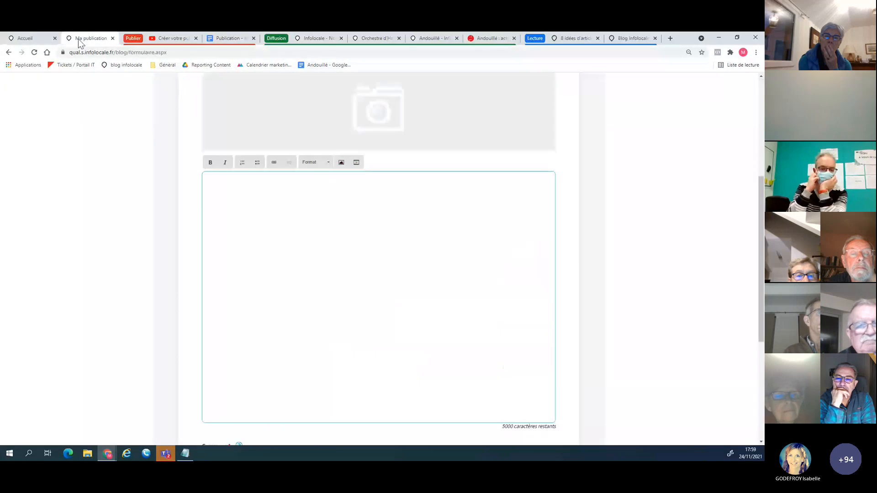
middle_click(29, 39)
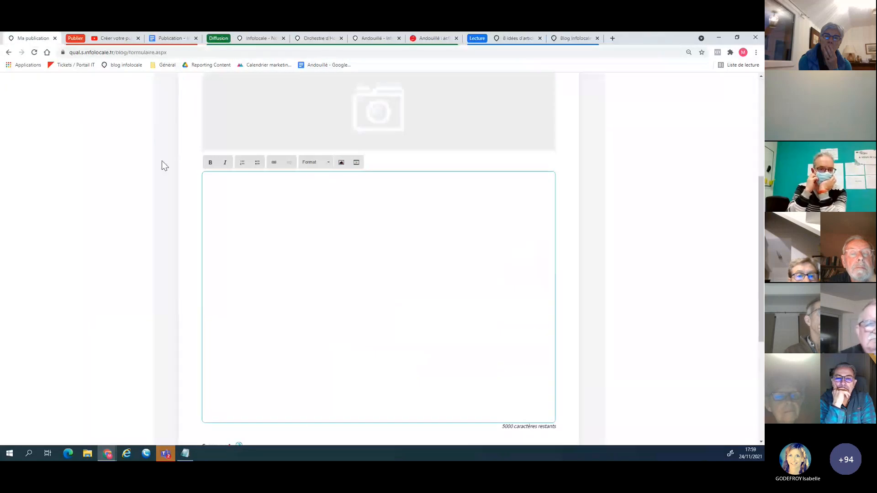
scroll(161, 165, up, 5)
click(217, 221)
key(ctrl+v)
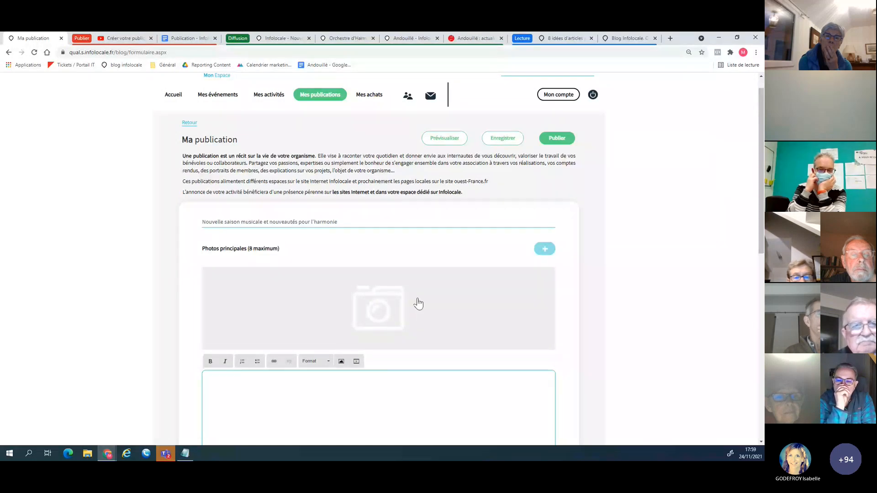
Add the orchestra group picture _2_crop_1160-500_.jpg from the desktop as the publication's main photo.
click(372, 312)
scroll(373, 210, down, 3)
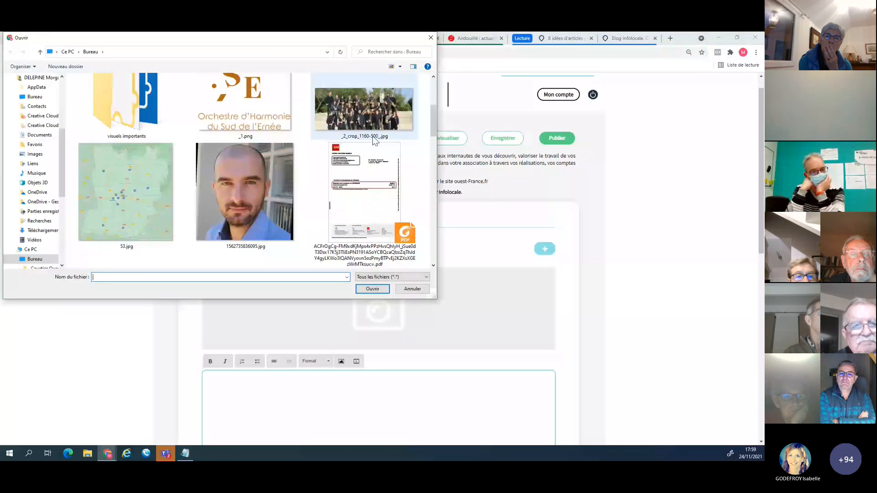
double_click(365, 111)
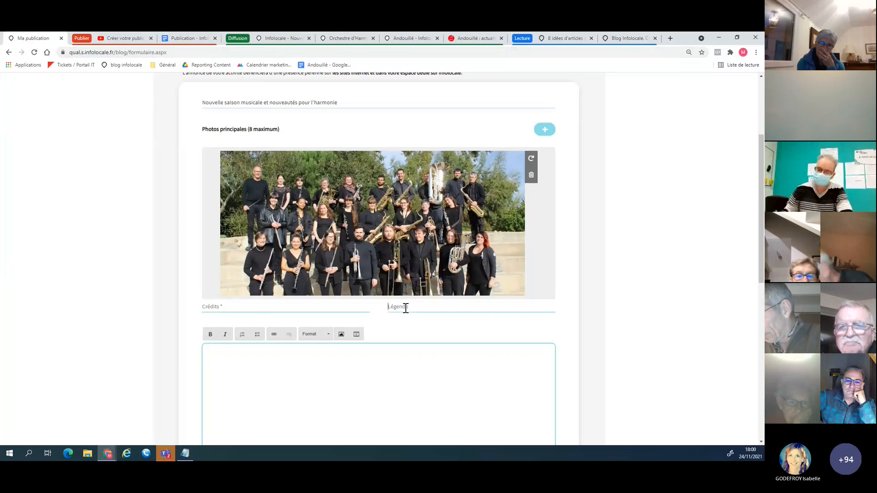
Copy the photographer's name from the Google Docs draft into the main photo's credits.
click(196, 40)
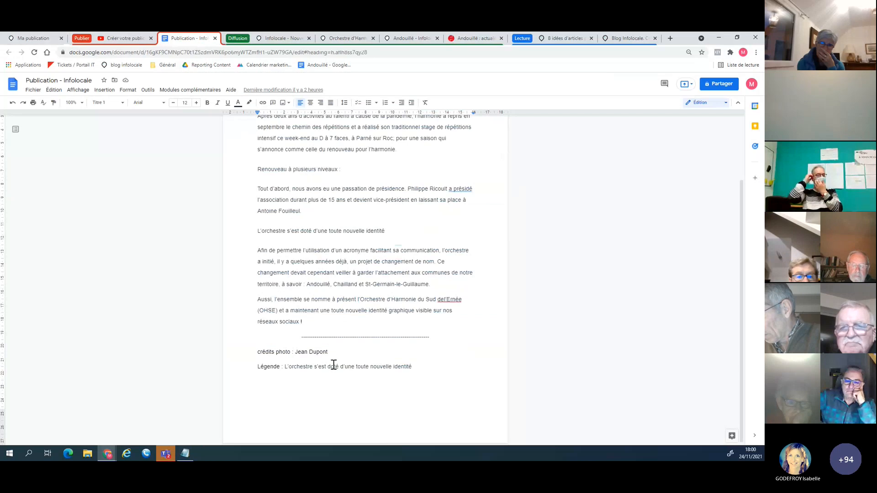
drag(328, 351, 298, 356)
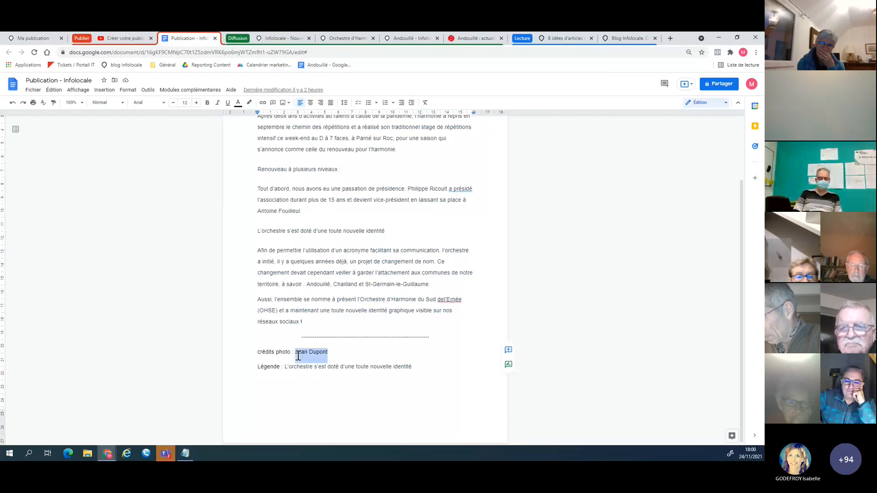
key(ctrl+c)
click(33, 38)
click(285, 307)
key(ctrl+v)
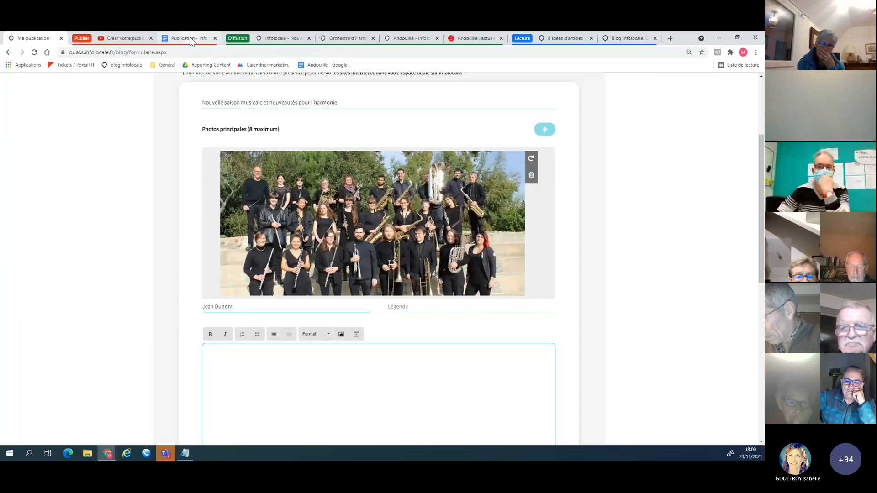
Copy "L'orchestre s'est doté d'une toute nouvelle identité" from the end of the draft into the main photo's caption.
click(190, 38)
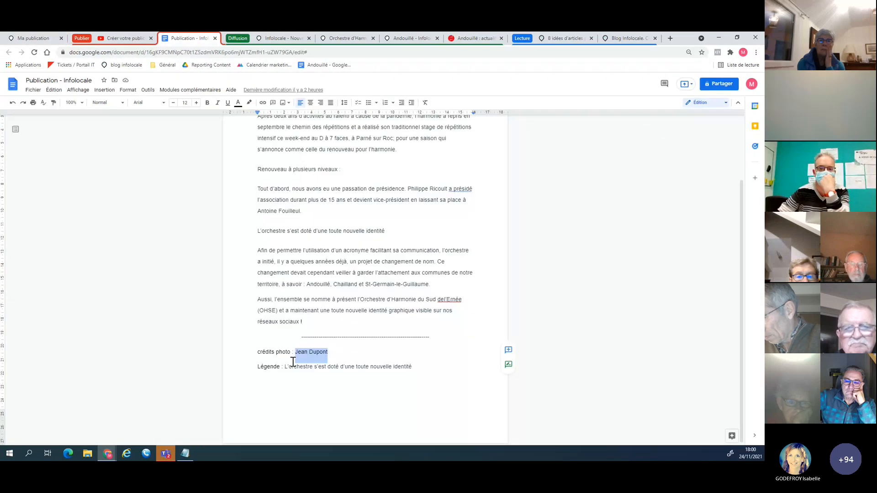
drag(285, 367, 412, 371)
key(ctrl+c)
click(33, 38)
click(377, 312)
key(ctrl+v)
Copy the draft's opening paragraph, "Après deux ans d'activités au ralenti…", into the publication's text body.
scroll(328, 371, down, 2)
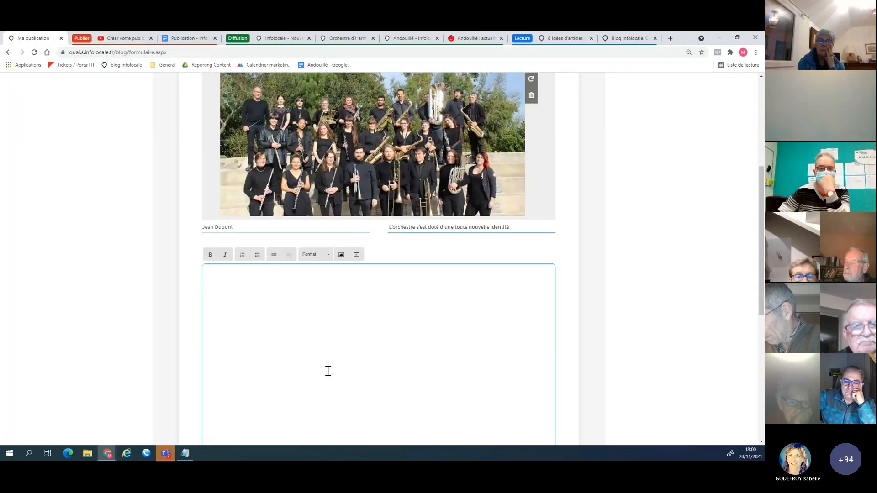
scroll(328, 371, down, 2)
click(198, 33)
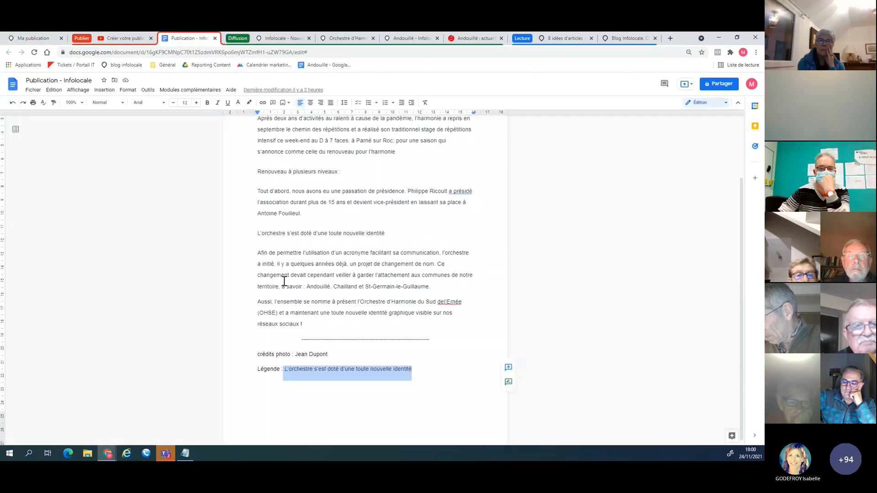
scroll(258, 196, up, 2)
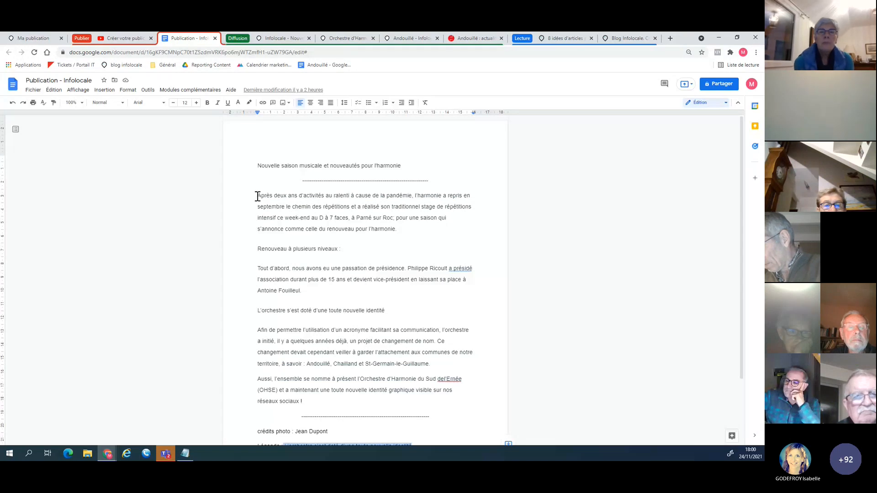
drag(258, 196, 404, 231)
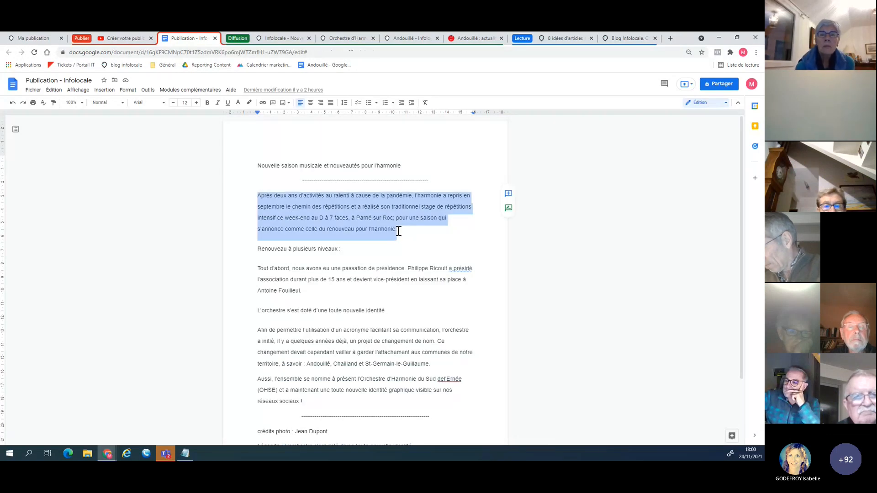
click(34, 39)
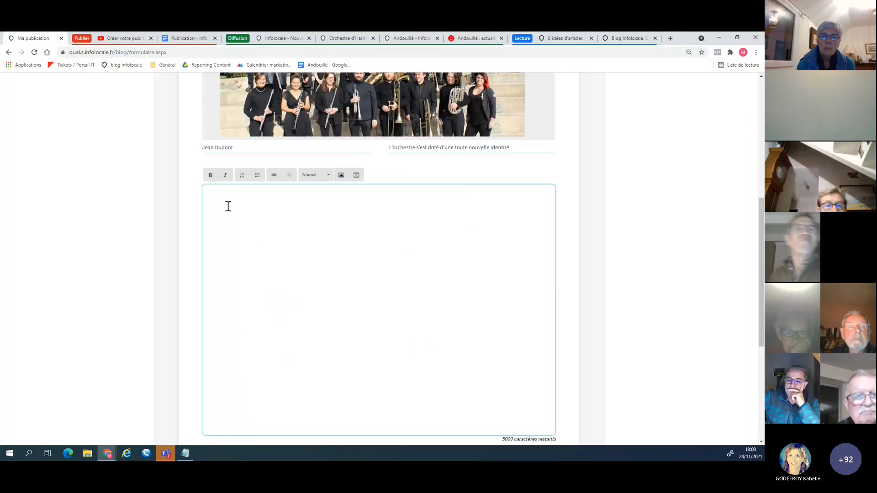
key(ctrl+v)
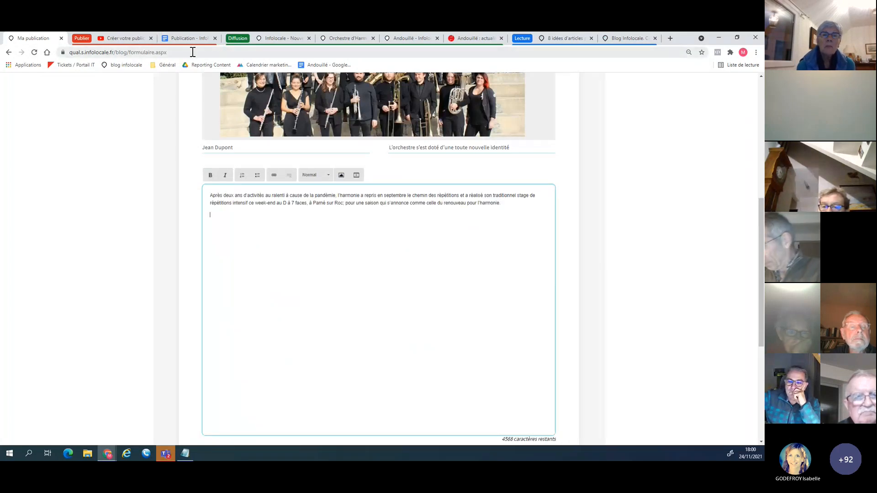
Add the draft's subheading "Renouveau à plusieurs niveaux :" below the opening paragraph of the publication text.
click(188, 38)
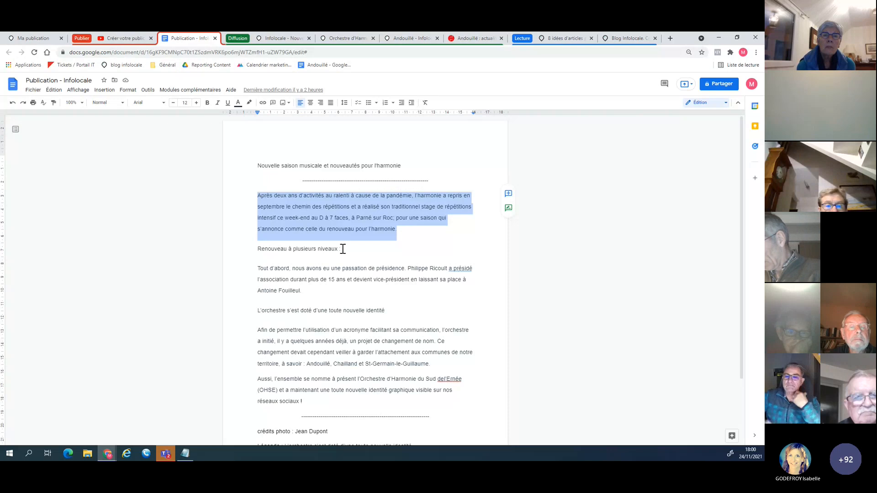
drag(342, 249, 258, 250)
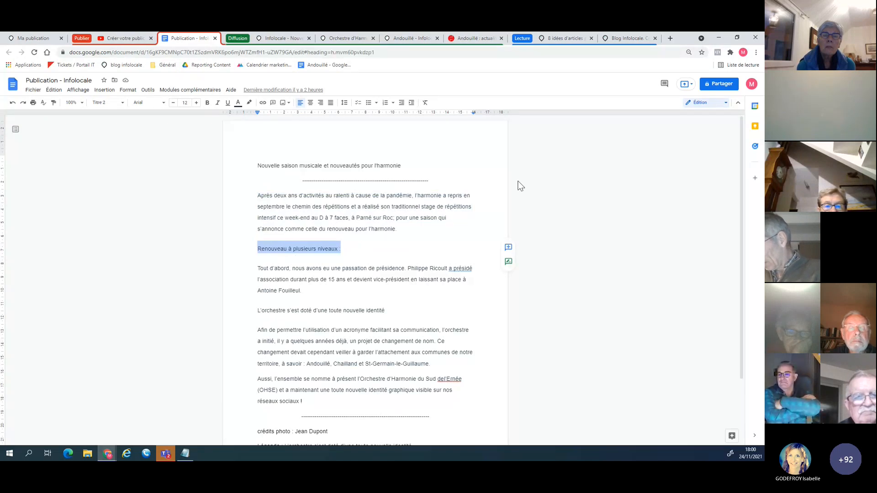
click(22, 39)
key(ctrl+v)
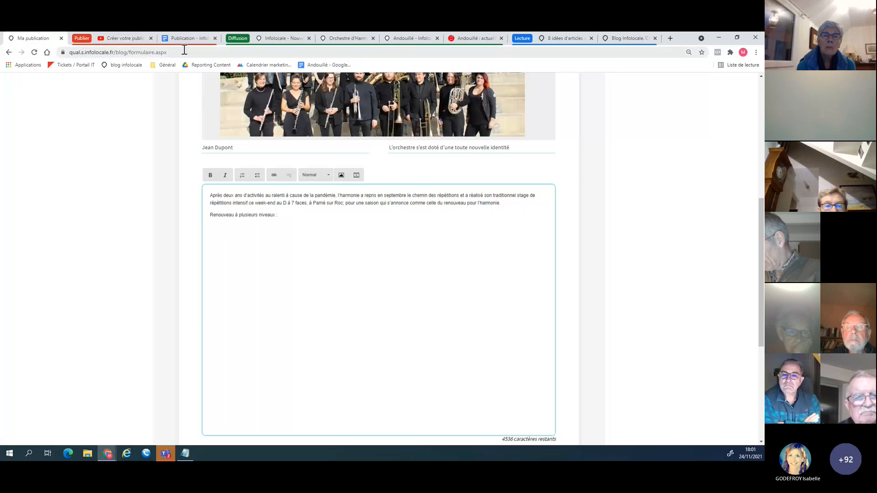
Copy the draft's paragraph about the change of presidency below the first subheading, followed by a new line.
click(187, 37)
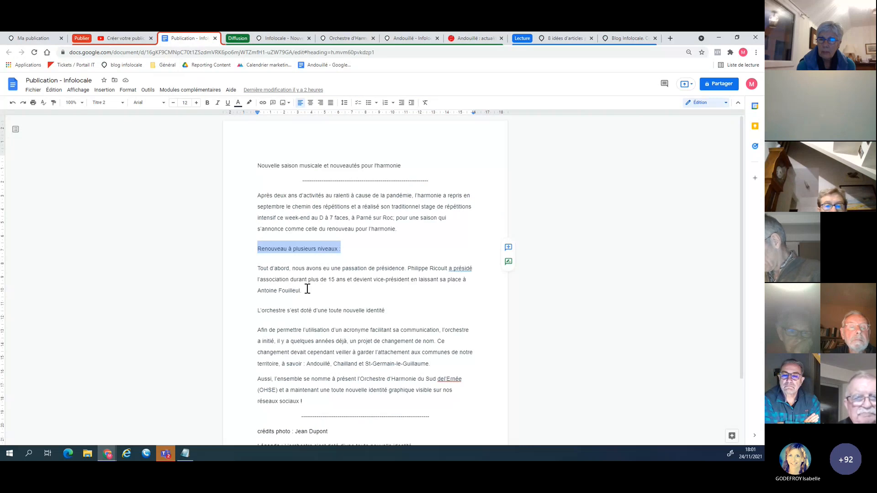
drag(304, 290, 250, 270)
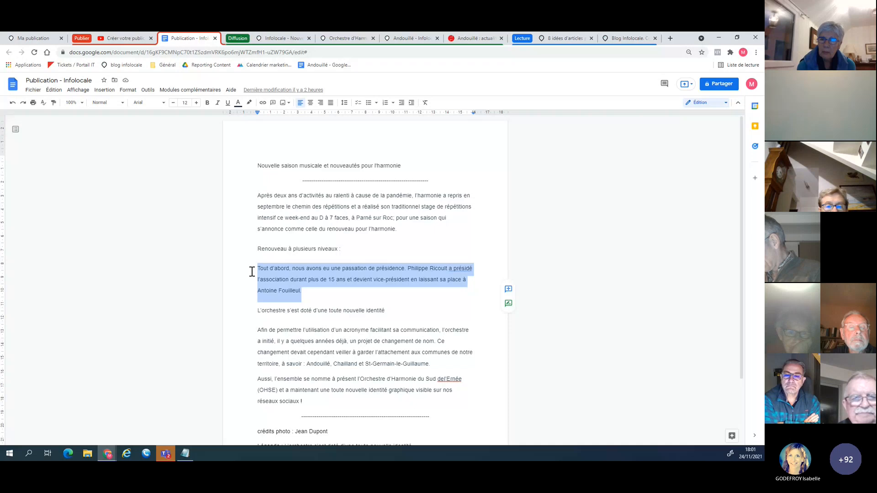
key(ctrl+1)
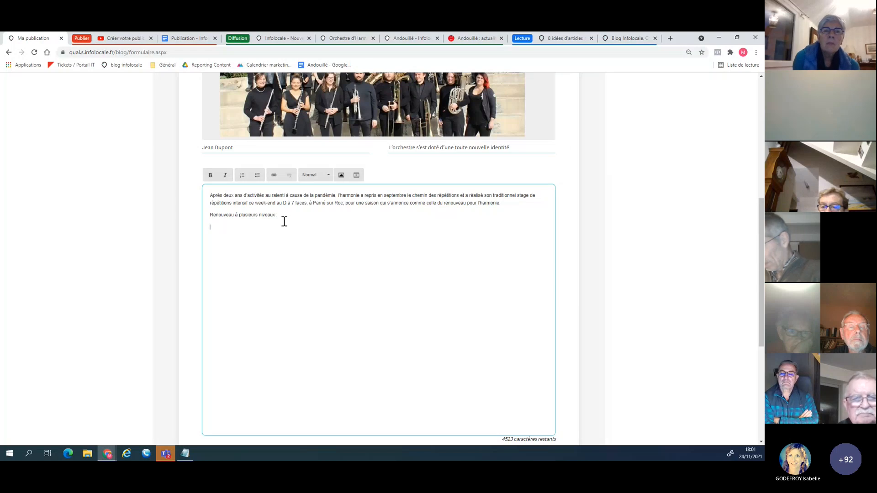
key(ctrl+v)
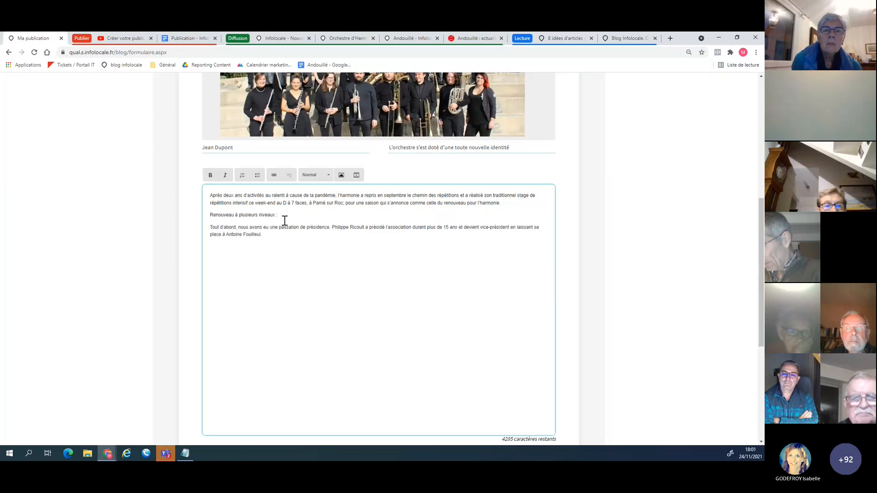
key(Return)
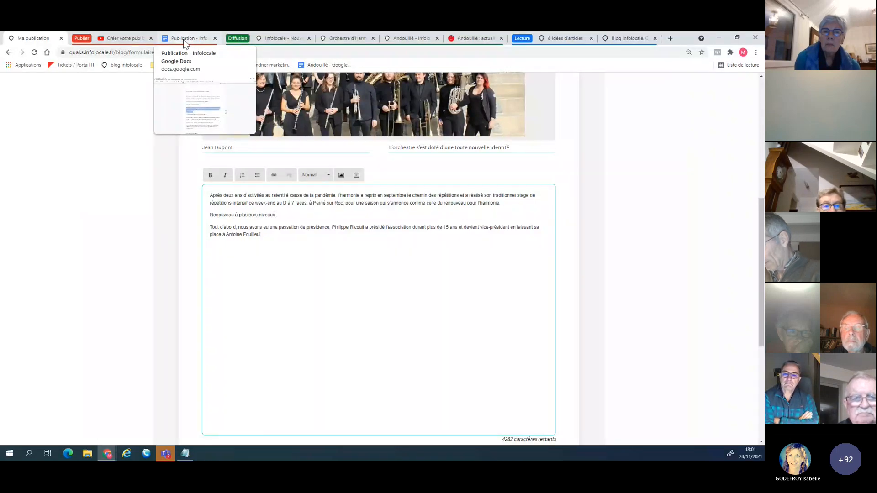
Add the draft's subheading "L'orchestre s'est doté d'une toute nouvelle identité" below the presidency paragraph in the publication text.
click(184, 41)
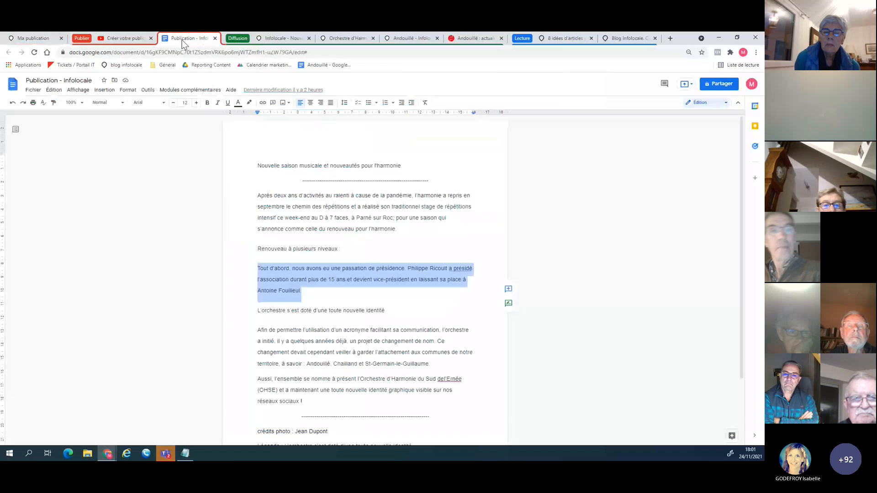
drag(384, 311, 256, 312)
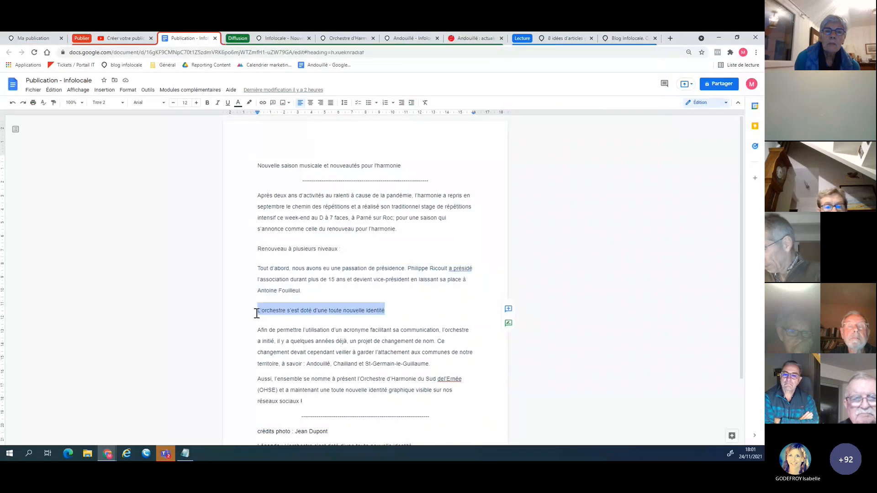
click(40, 37)
key(ctrl+v)
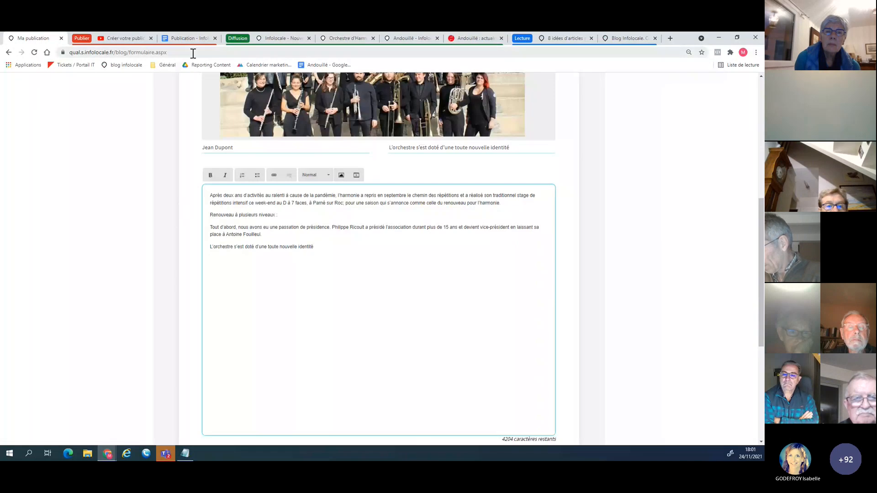
Copy the draft's two closing paragraphs, from "Afin de permettre…" to "réseaux sociaux !", below the second subheading of the publication text.
click(188, 38)
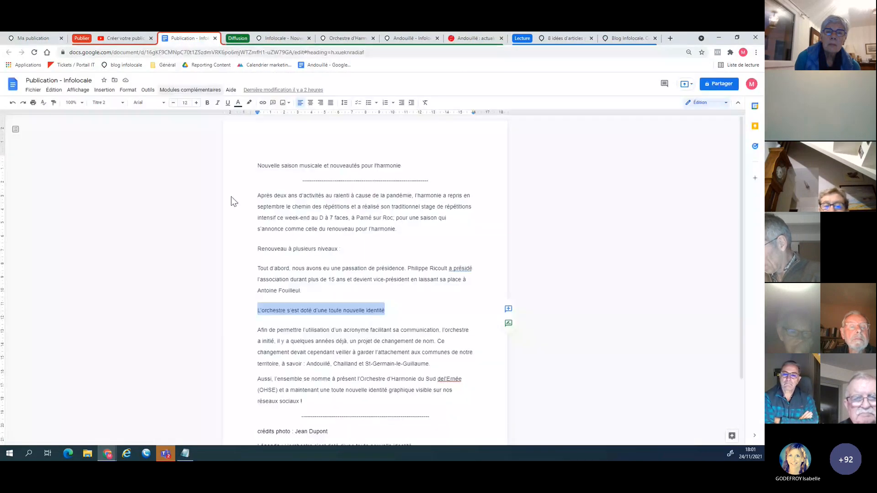
drag(302, 402, 254, 336)
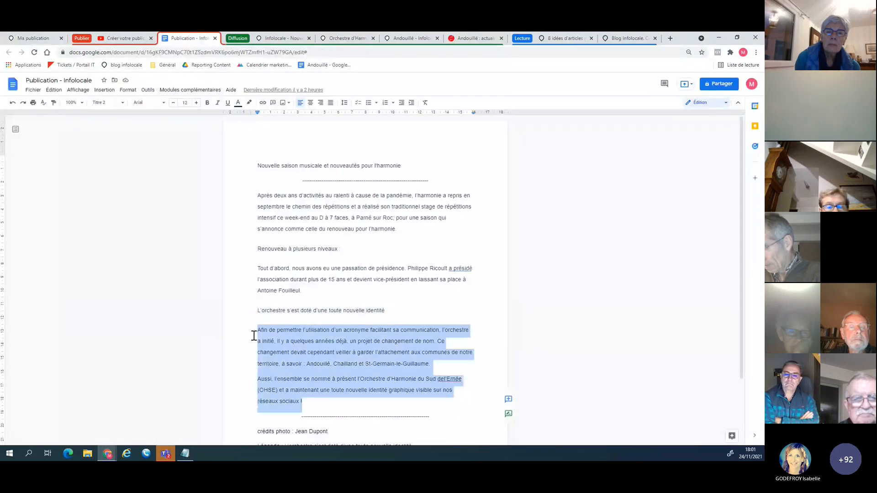
key(ctrl+1)
key(ctrl+v)
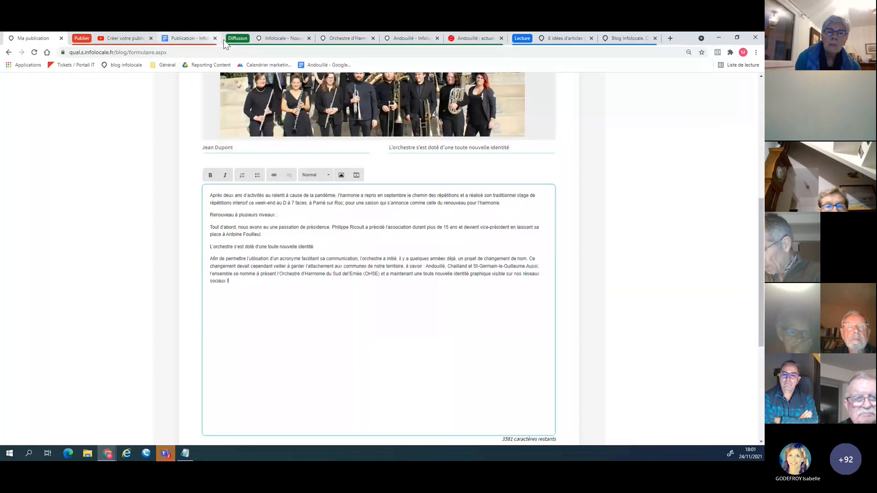
Check the subheading styling in the already published article, and format "Renouveau à plusieurs niveaux :" as Titre 2 in the publication text.
key(ctrl+4)
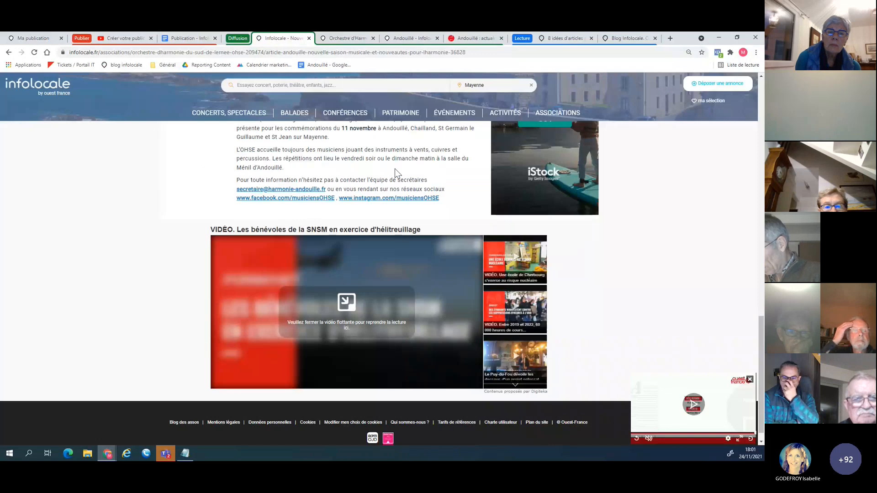
scroll(394, 168, up, 10)
scroll(310, 211, up, 3)
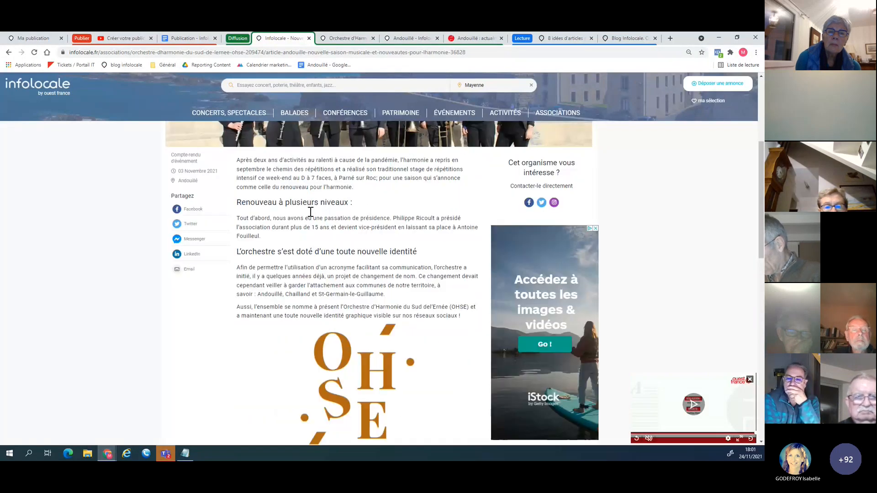
drag(356, 205, 209, 216)
click(32, 38)
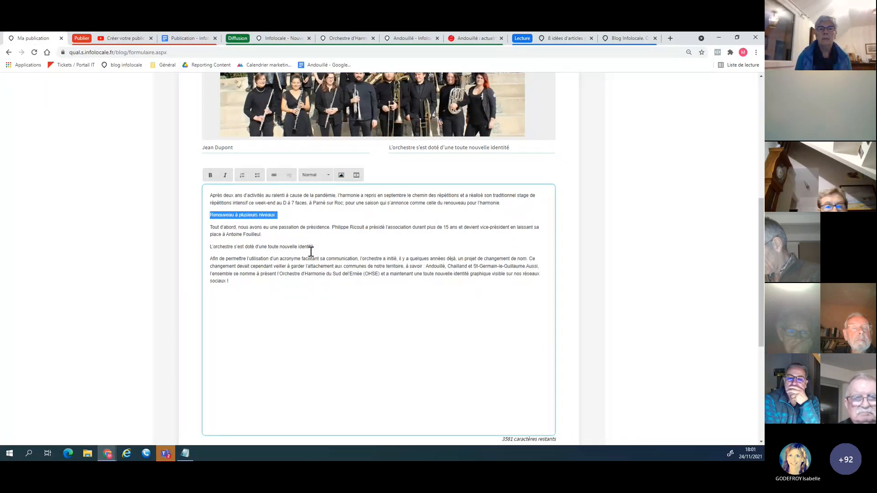
click(329, 178)
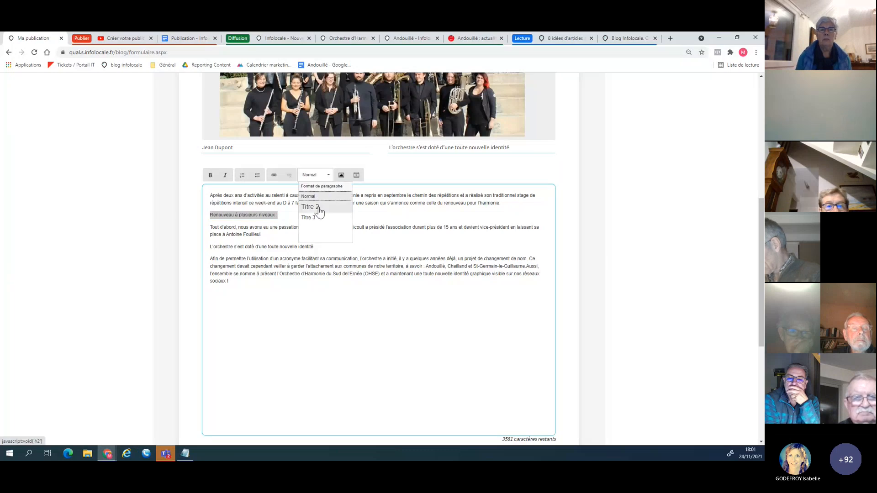
click(319, 207)
Format the subheading "L'orchestre s'est doté d'une toute nouvelle identité" in the publication text as Titre 2.
drag(313, 250, 210, 250)
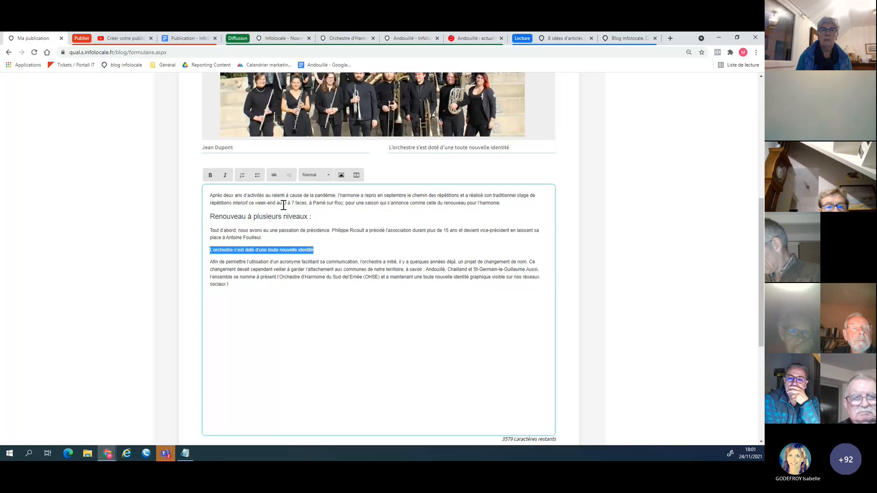
click(319, 175)
click(319, 207)
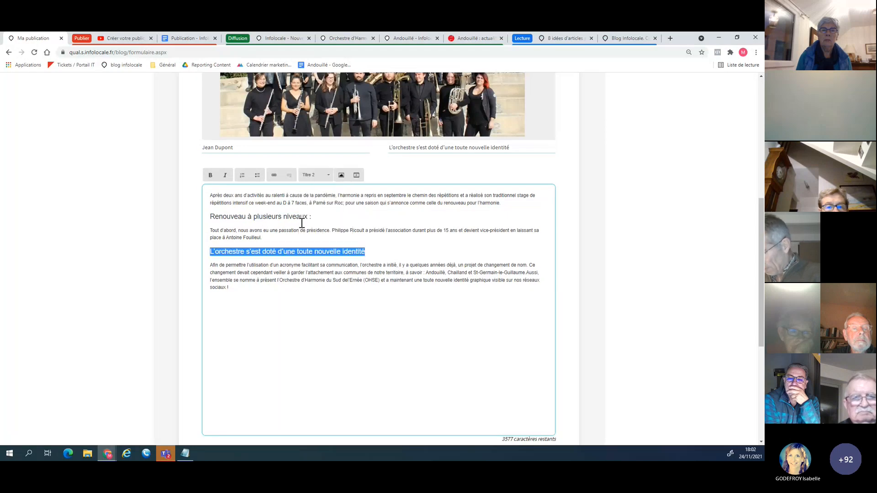
click(301, 229)
In the opening paragraph, make "Après deux ans d'activités" bold and "pour une saison qui s'annonce comme" italic.
scroll(320, 228, up, 1)
scroll(322, 233, up, 4)
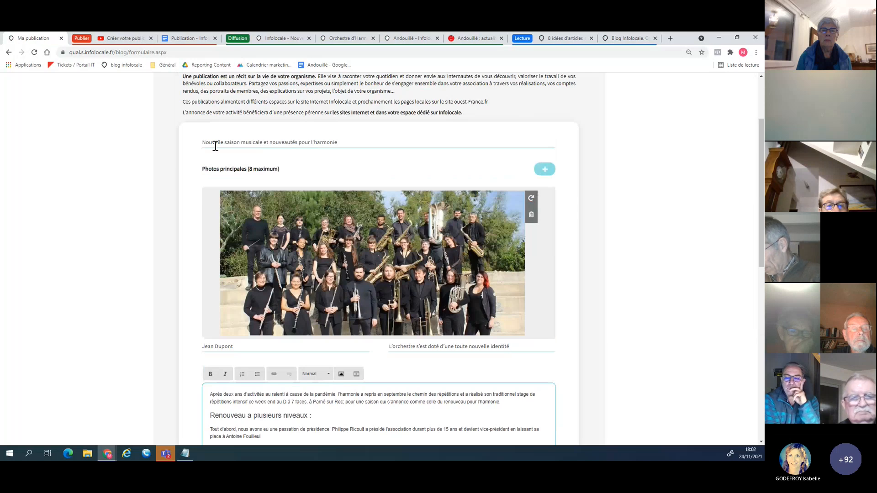
scroll(336, 234, down, 4)
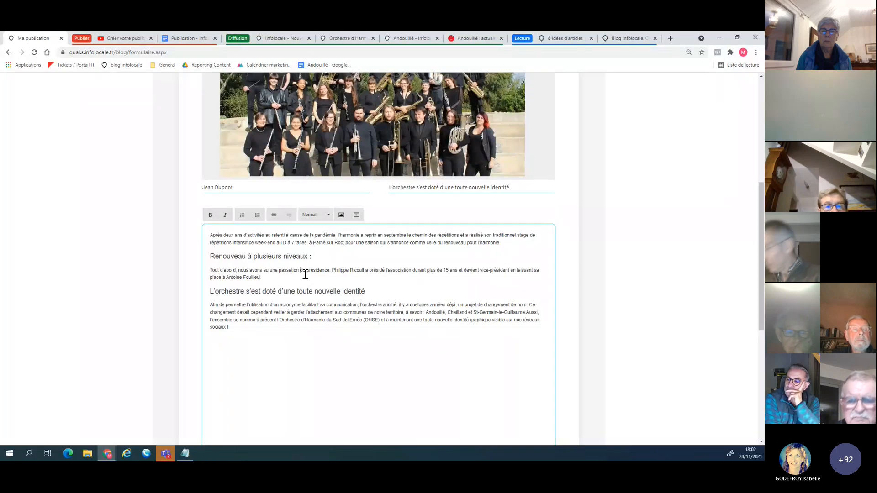
drag(211, 235, 265, 236)
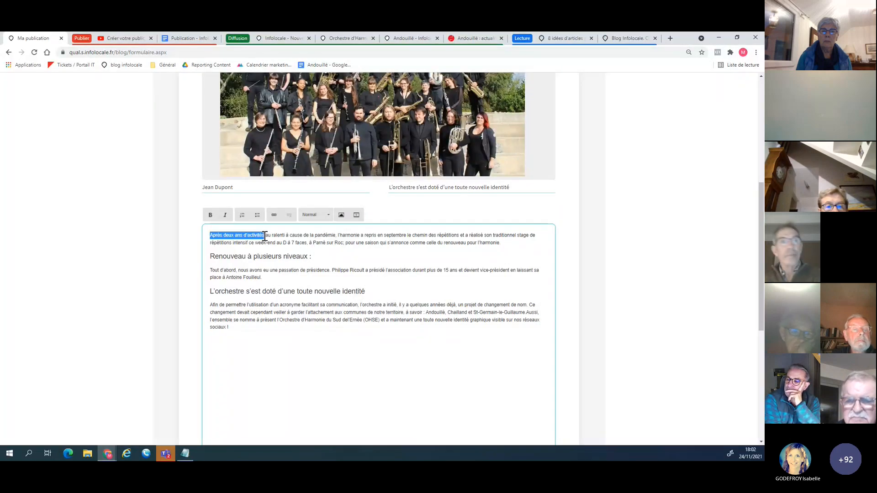
click(213, 219)
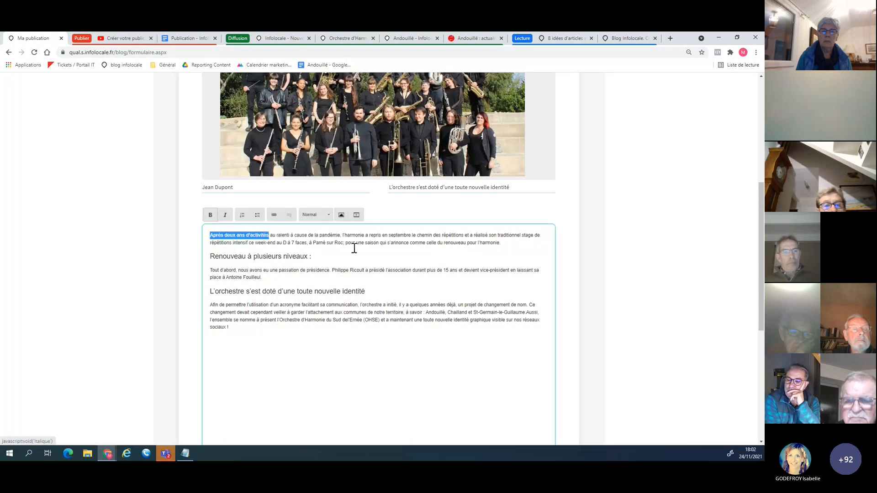
drag(346, 242, 425, 245)
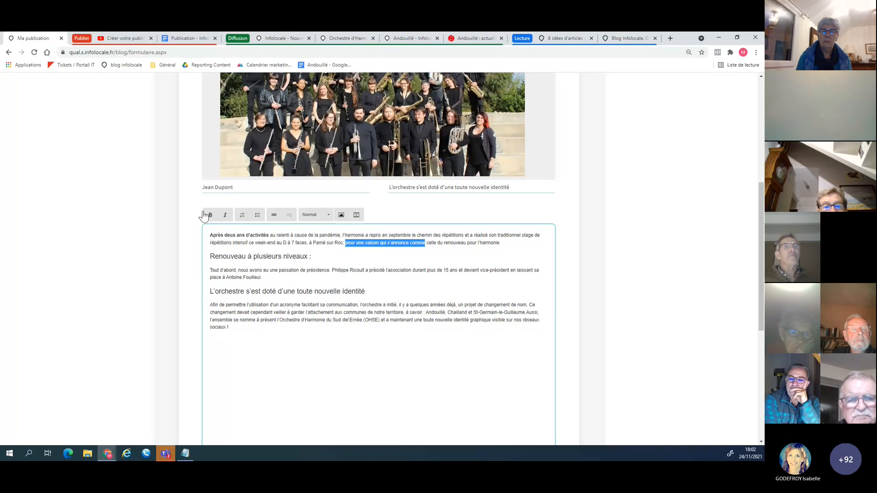
click(225, 216)
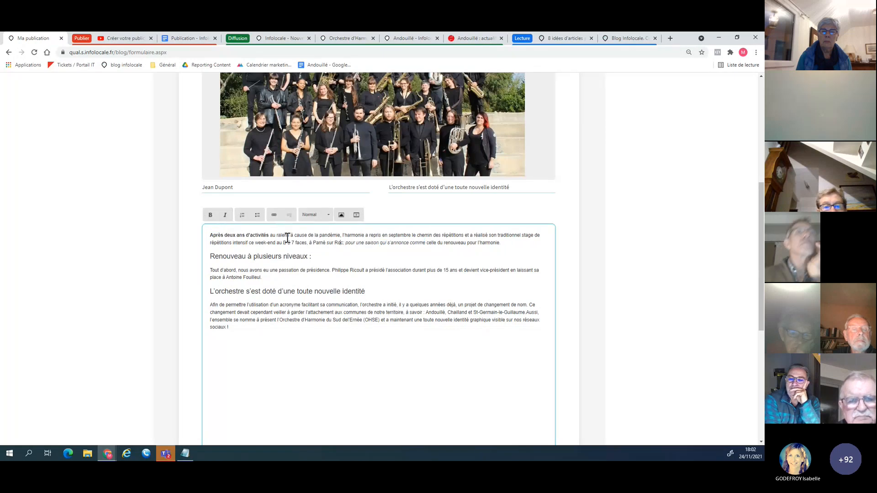
Try to turn the word "pandémie" in the opening paragraph into a link with an empty URL.
double_click(321, 236)
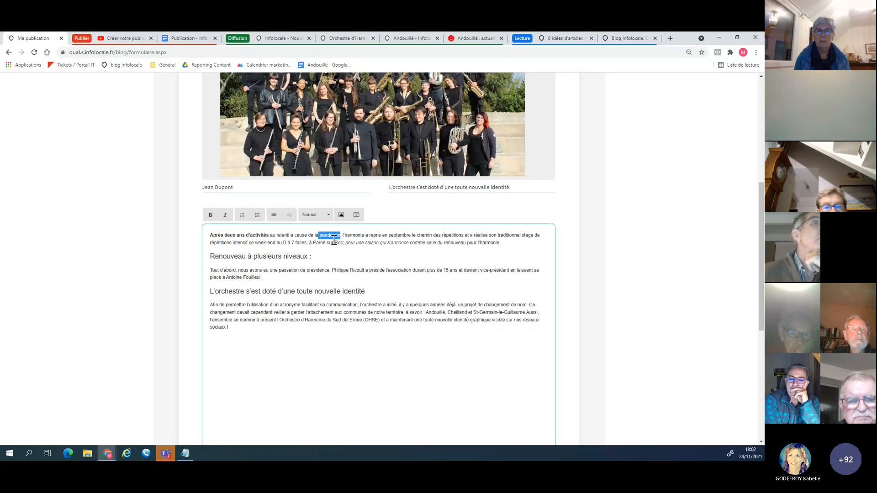
click(273, 215)
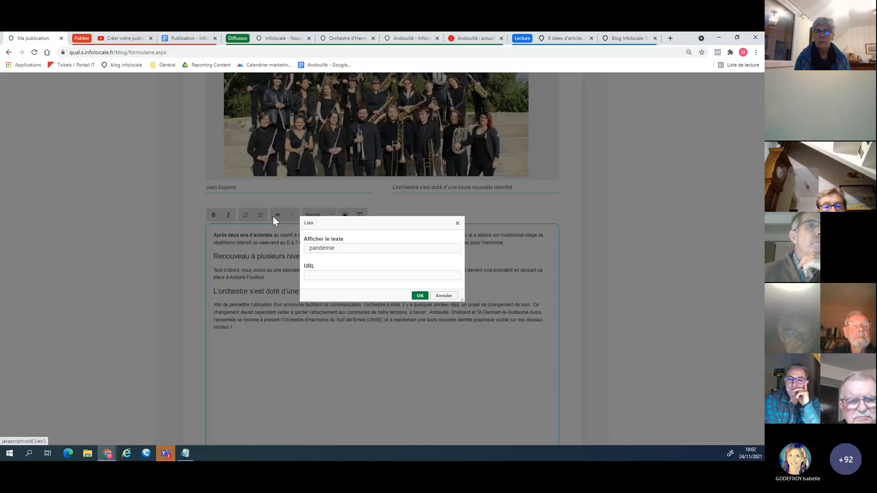
click(420, 297)
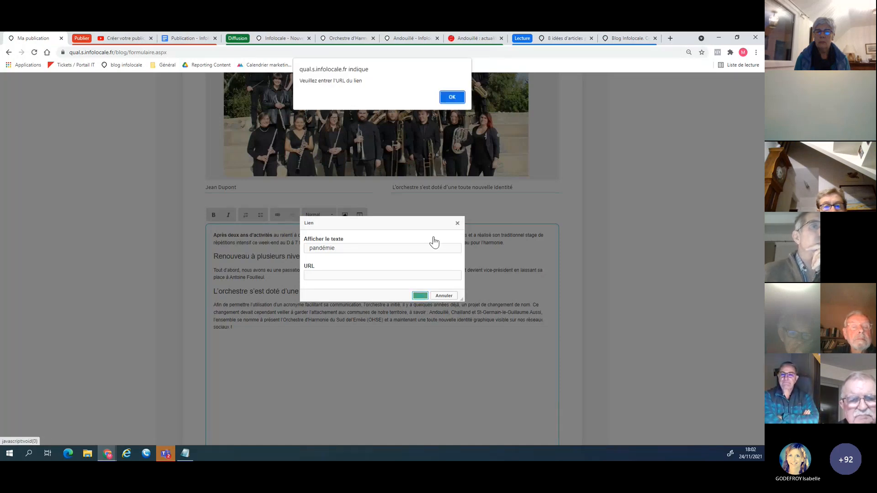
key(Return)
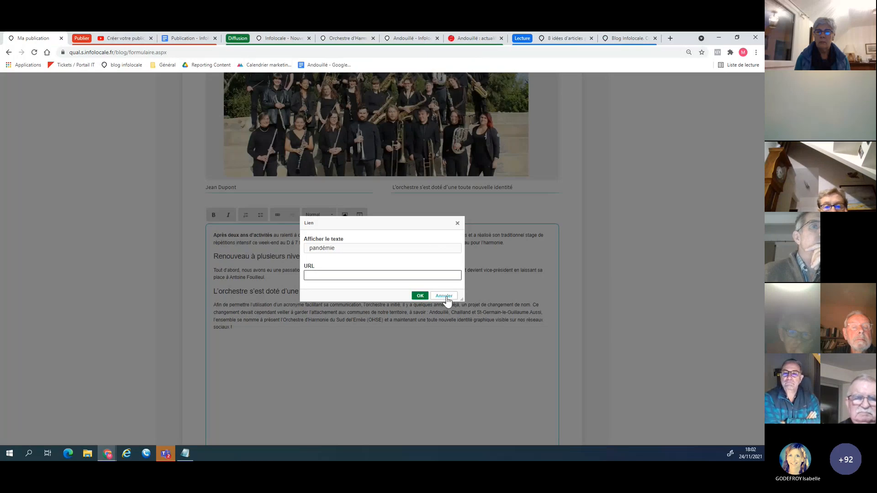
click(444, 297)
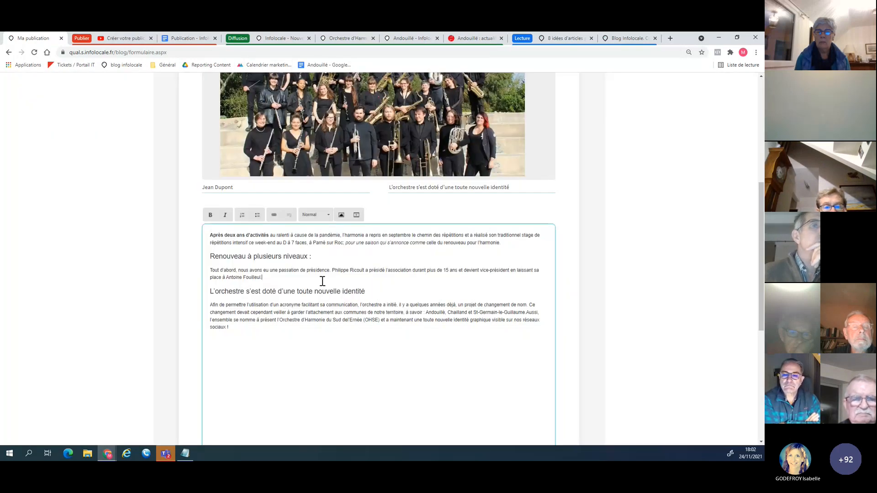
Insert the YouTube video "Créer votre publication sur Infolocale" by its URL on a new line below the presidency paragraph.
key(Return)
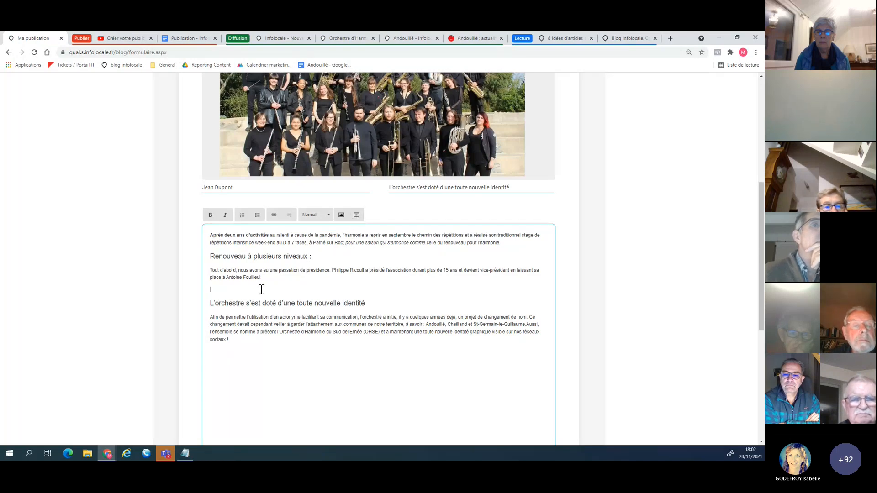
click(358, 216)
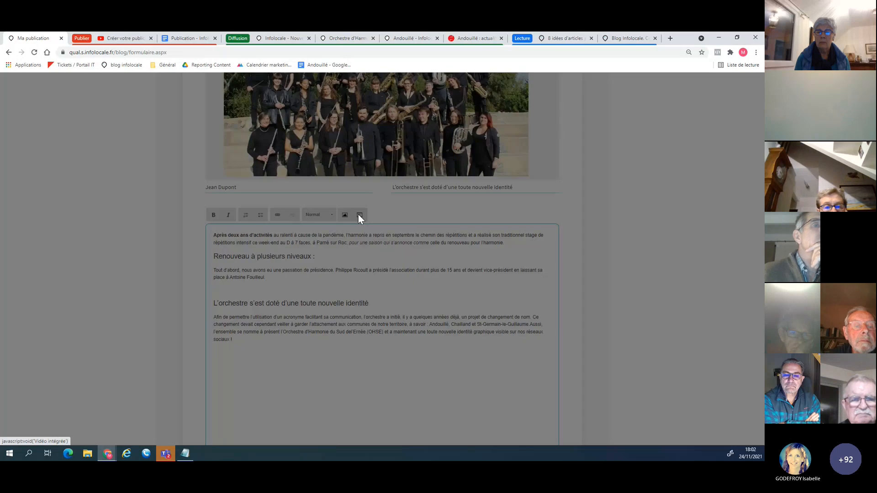
click(124, 40)
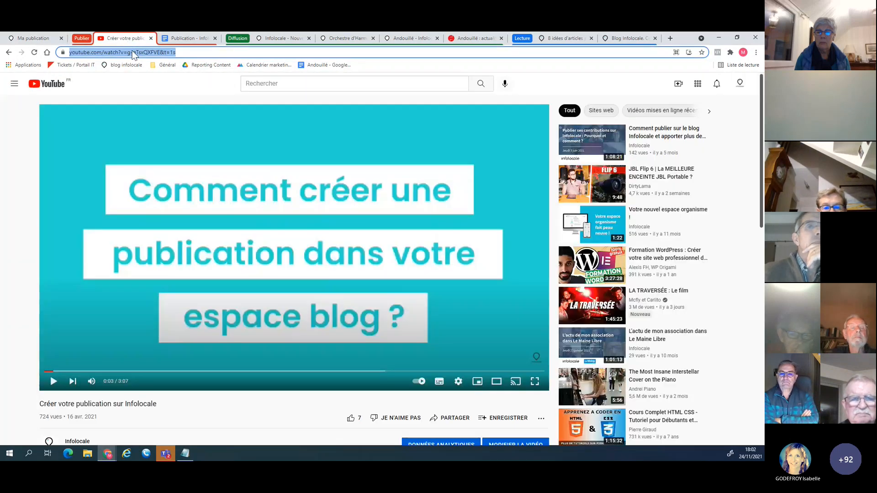
click(34, 39)
click(334, 269)
text(https://www.youtube.com/watch?v=g-gTsxQXFVE&t=1s)
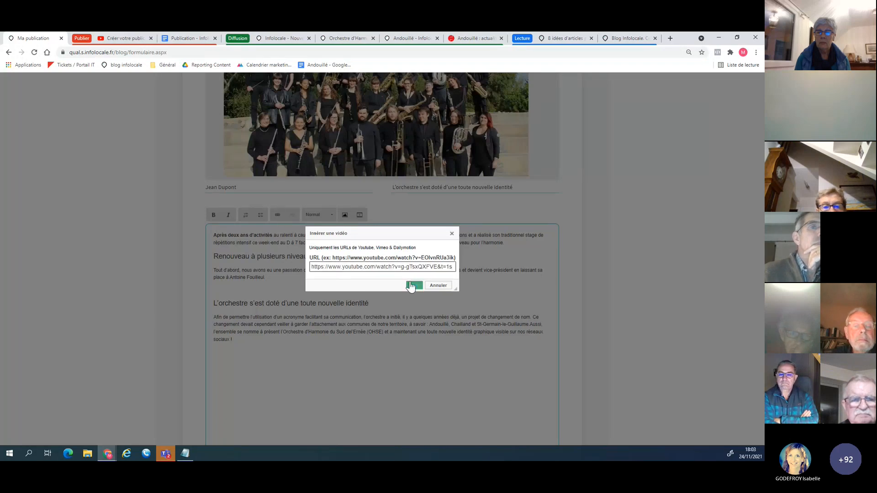
click(414, 287)
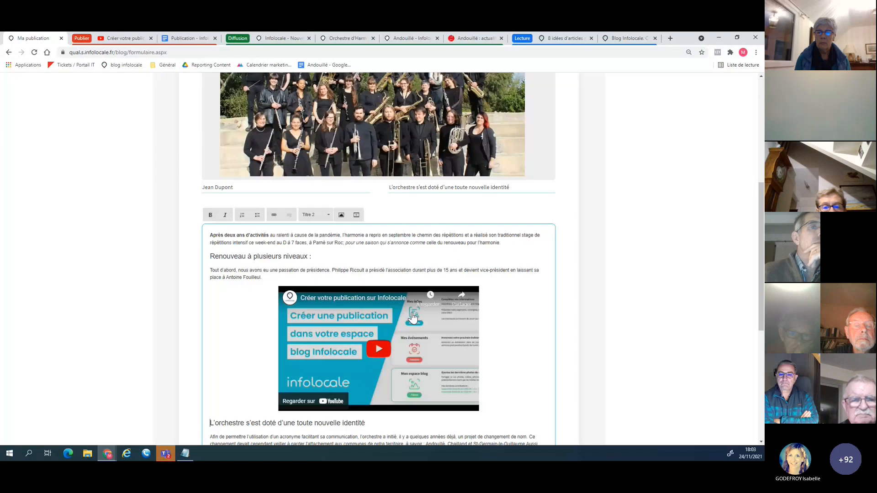
Set the publication's type to "Compte-rendu d'événement".
scroll(392, 303, down, 2)
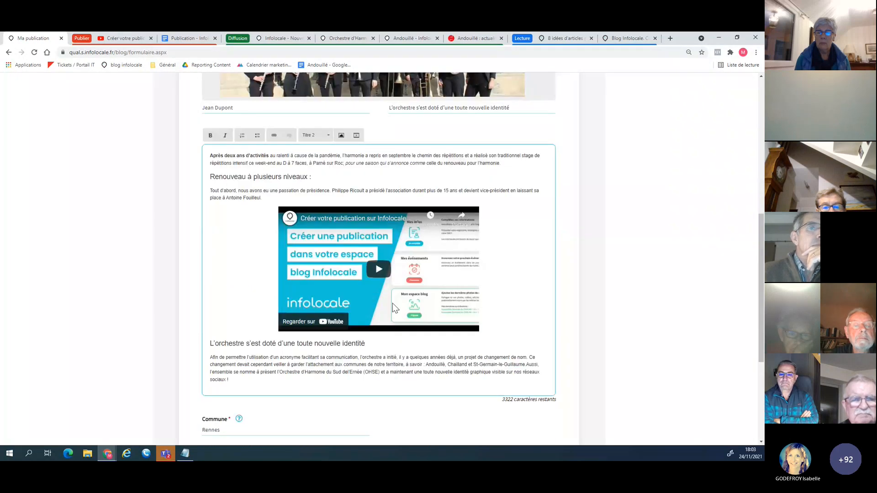
scroll(392, 303, down, 1)
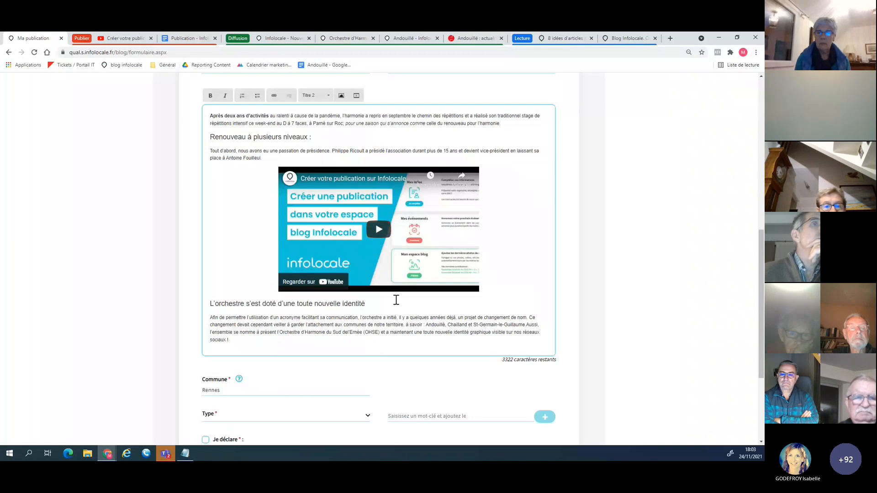
scroll(396, 300, down, 2)
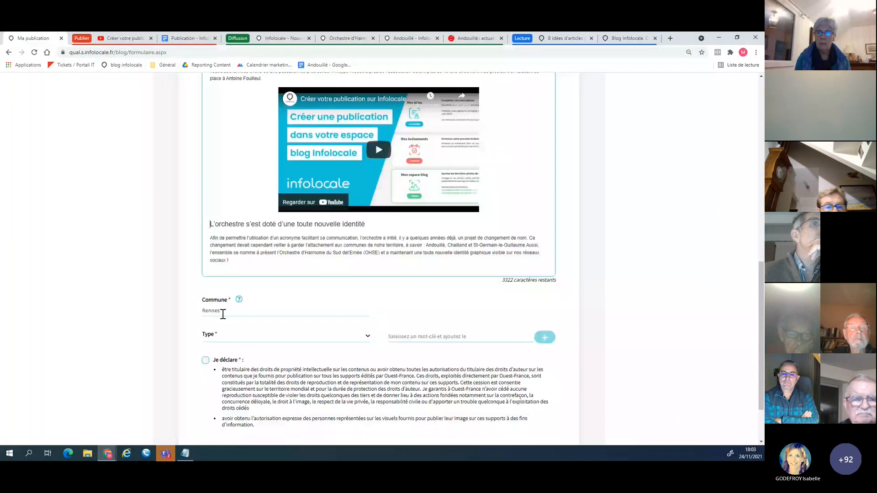
scroll(224, 315, down, 1)
scroll(224, 315, down, 1)
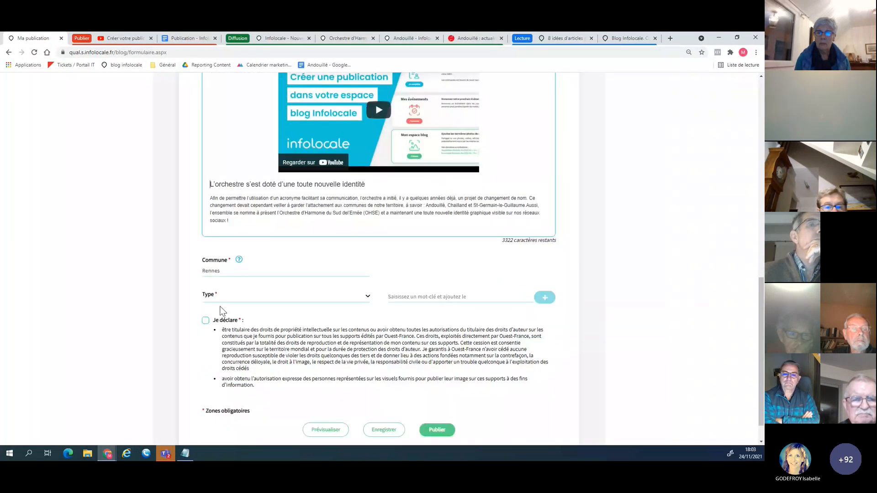
click(220, 305)
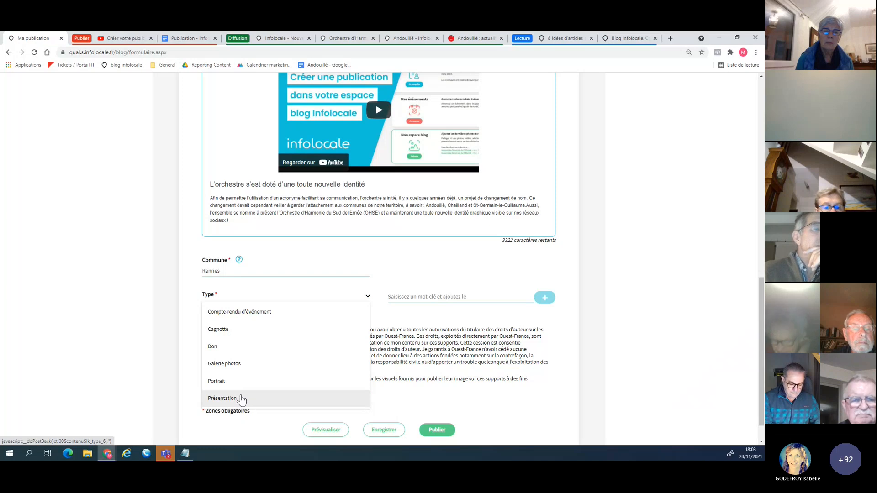
click(237, 312)
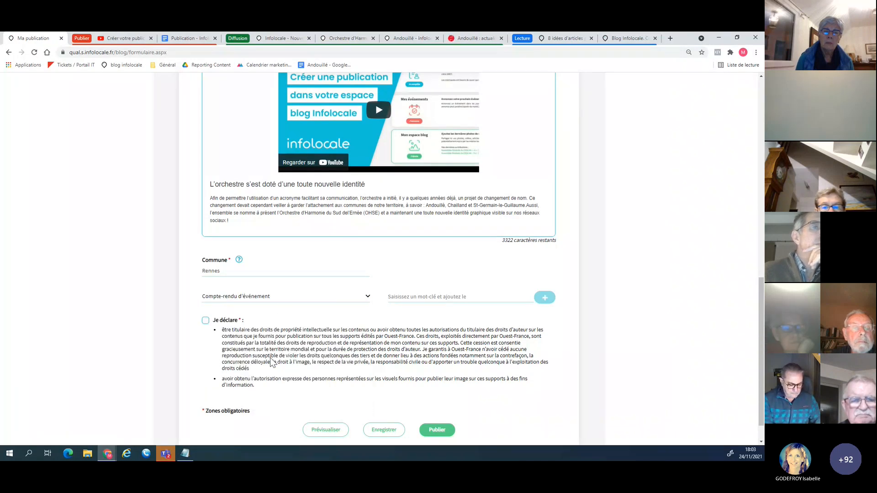
Review the first clause of the "Je déclare" declaration, on intellectual property rights and copyright authorisations for the content.
scroll(272, 358, down, 1)
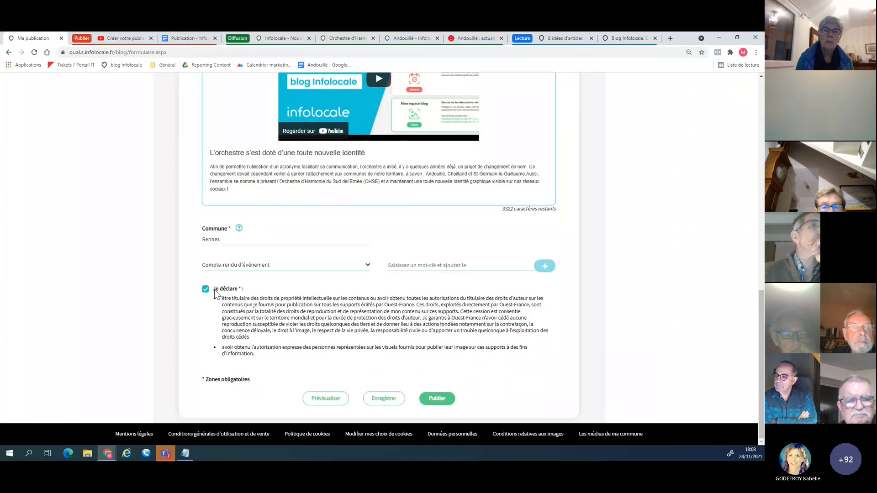
drag(227, 301, 400, 300)
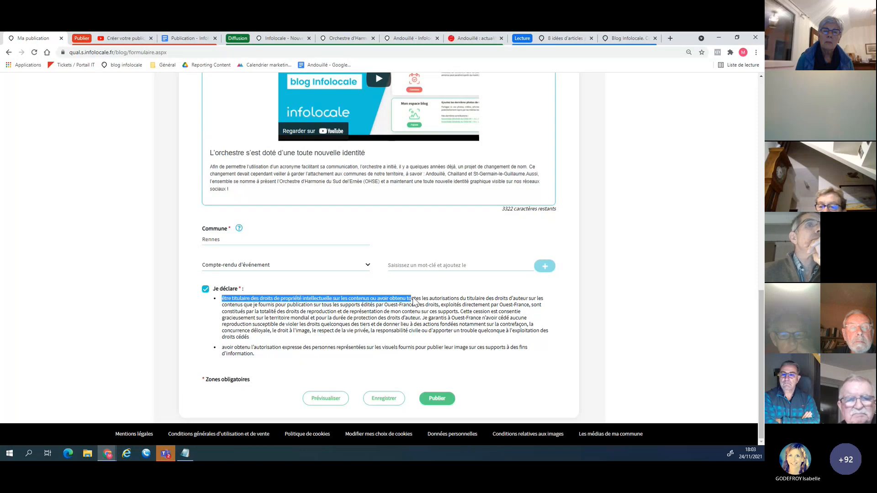
drag(413, 301, 538, 301)
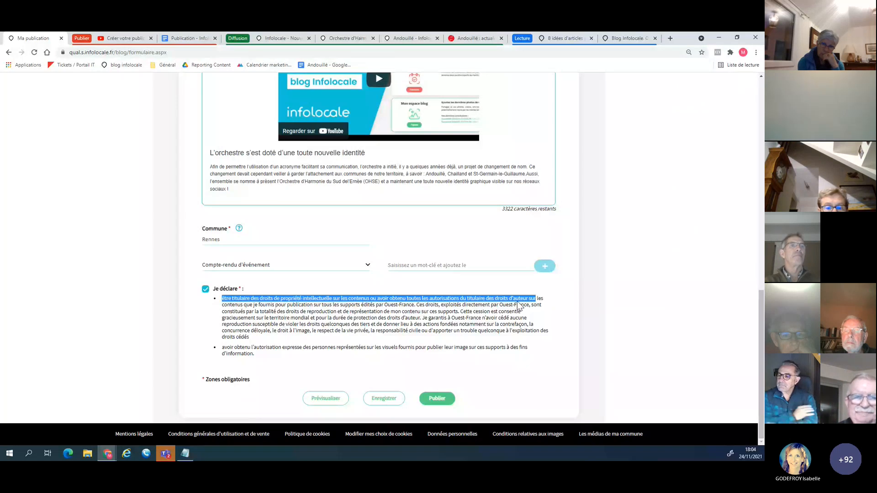
click(279, 327)
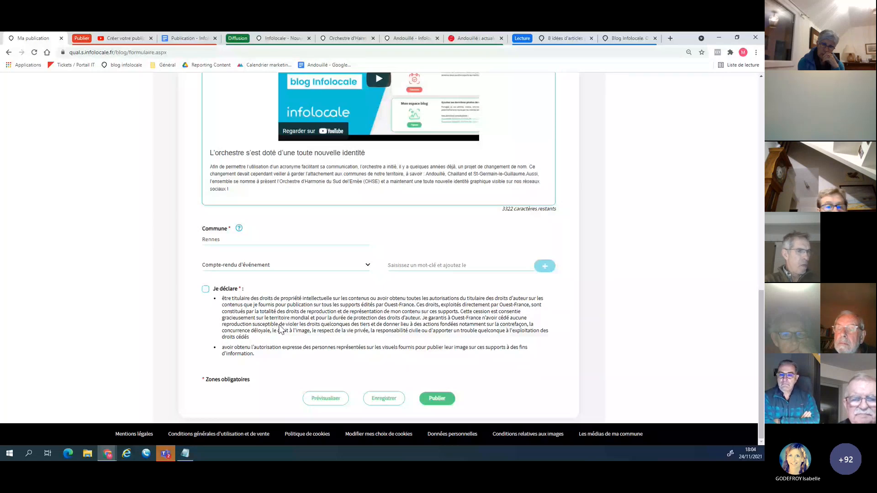
Accept the "Je déclare" declaration on intellectual property rights and image authorisations for the publication.
click(283, 329)
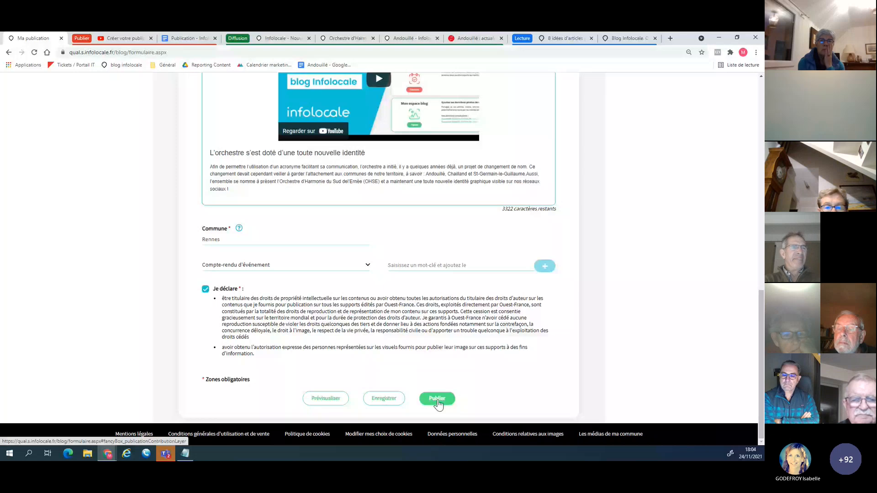
scroll(437, 402, up, 2)
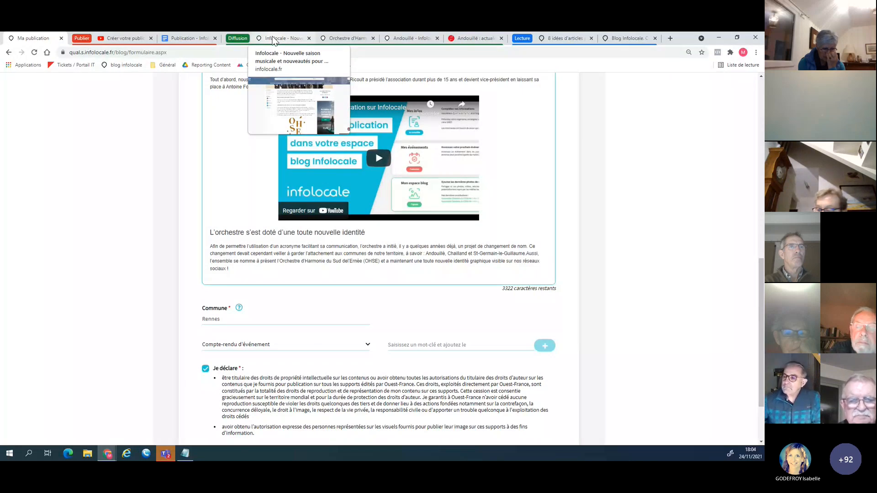
Review the published Infolocale article "Nouvelle saison musicale et nouveautés pour l'harmonie" from its headline photo to the contact links.
click(274, 39)
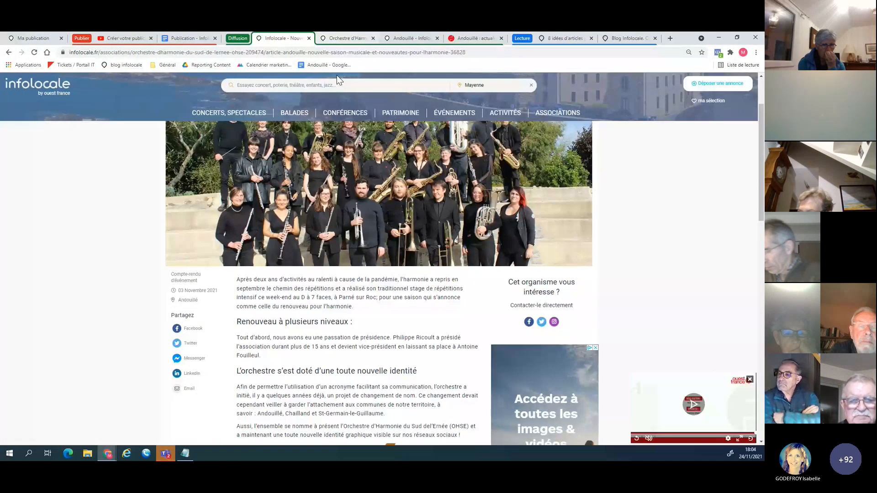
scroll(345, 195, down, 5)
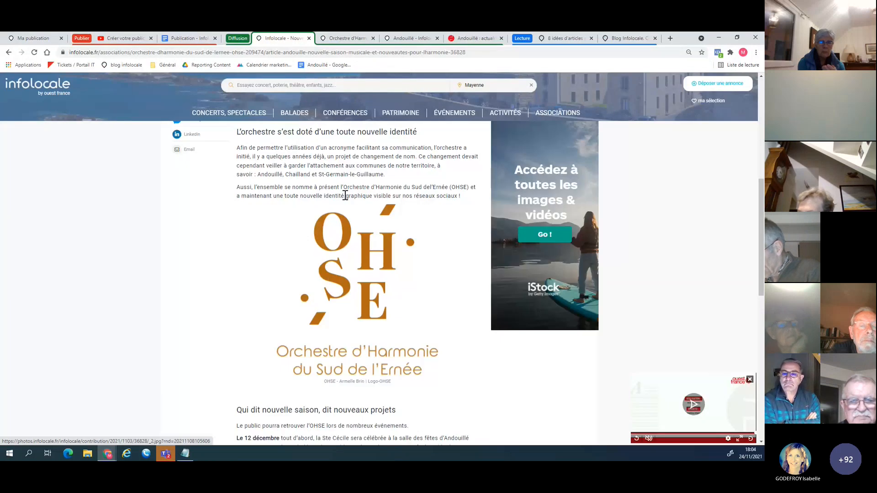
scroll(345, 195, down, 5)
scroll(345, 195, down, 3)
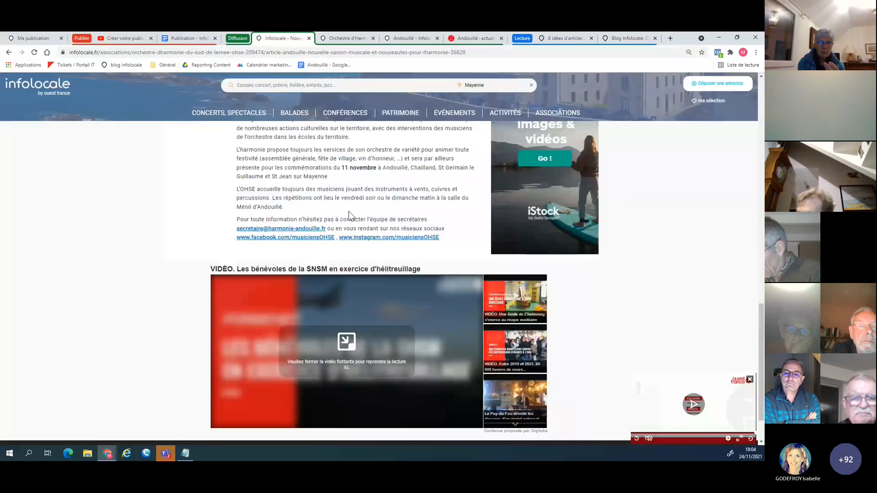
scroll(357, 259, up, 10)
scroll(358, 259, up, 3)
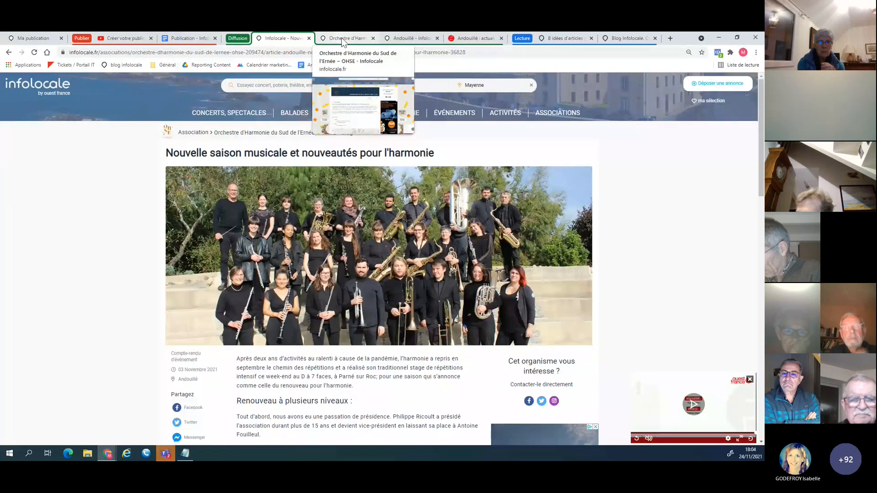
View the orchestra's association page, then the Andouillé commune page on Infolocale where the harmonie article is featured.
click(340, 38)
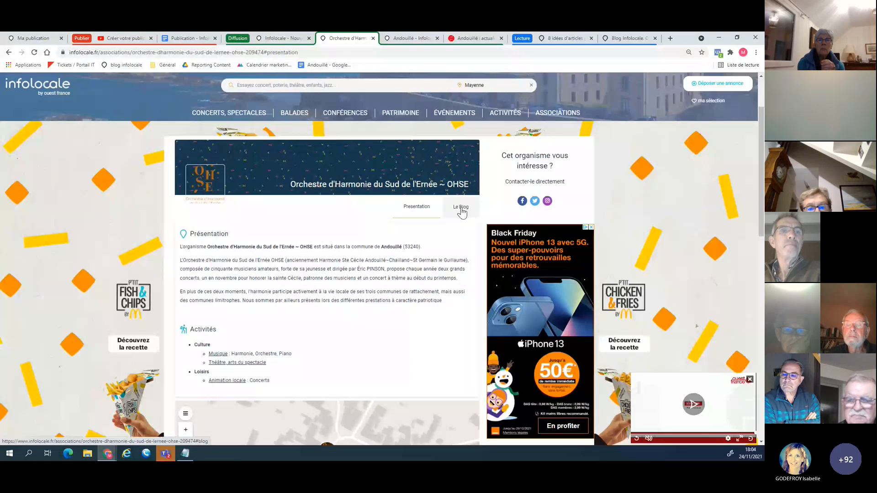
key(ctrl+Tab)
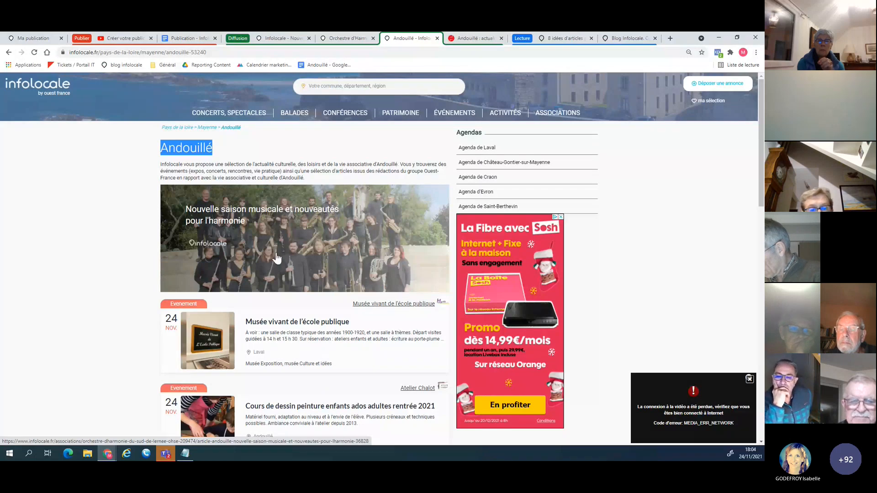
click(242, 162)
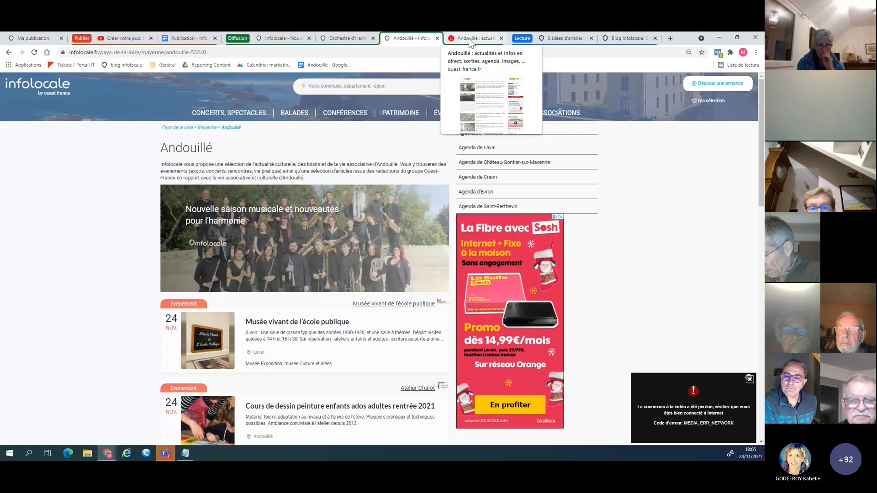
Find the harmonie's Infolocale article on Ouest-France's Andouillé page and compare that page with Infolocale's commune page.
click(469, 38)
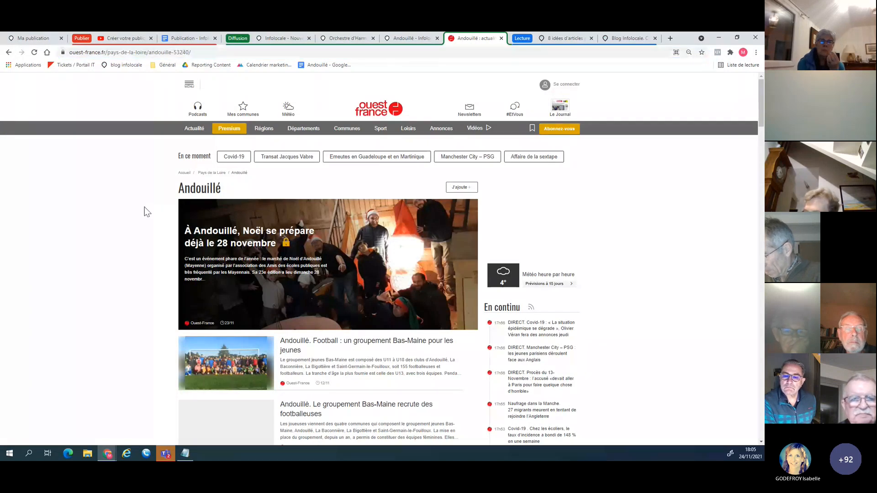
scroll(329, 254, down, 10)
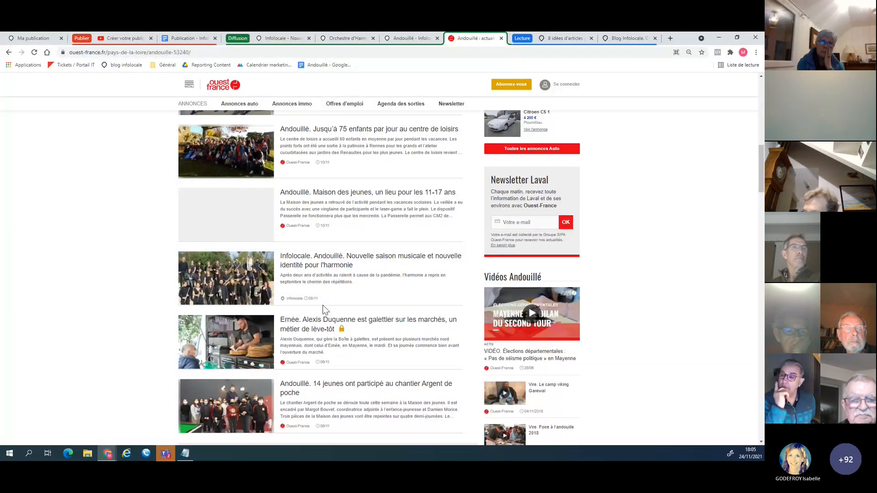
click(408, 39)
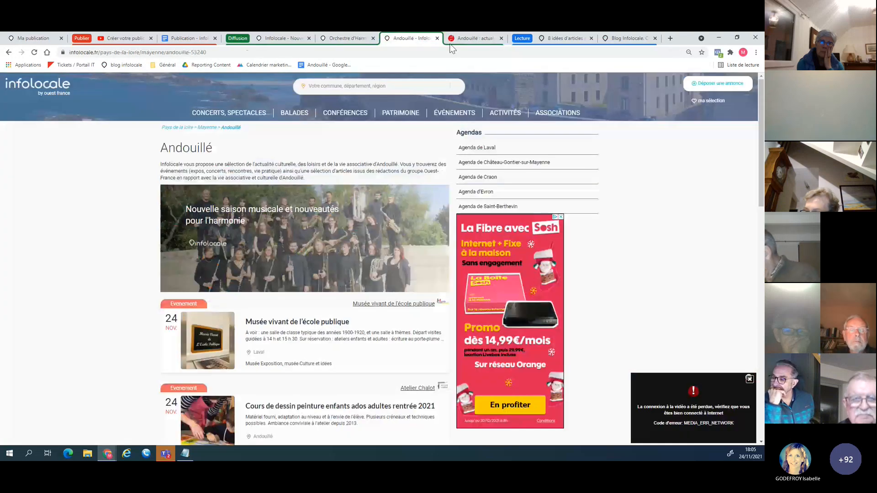
click(479, 39)
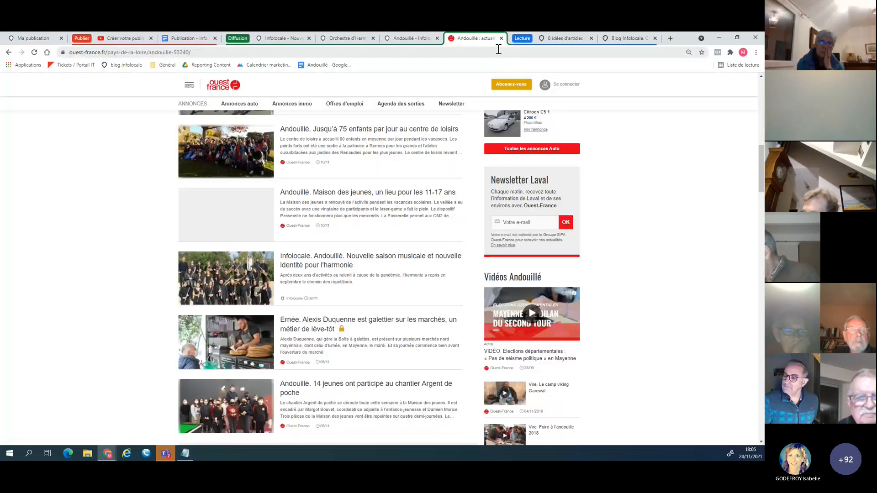
Revisit the publication form, then view the blog article "8 idées d'articles pour le site de votre association".
click(46, 39)
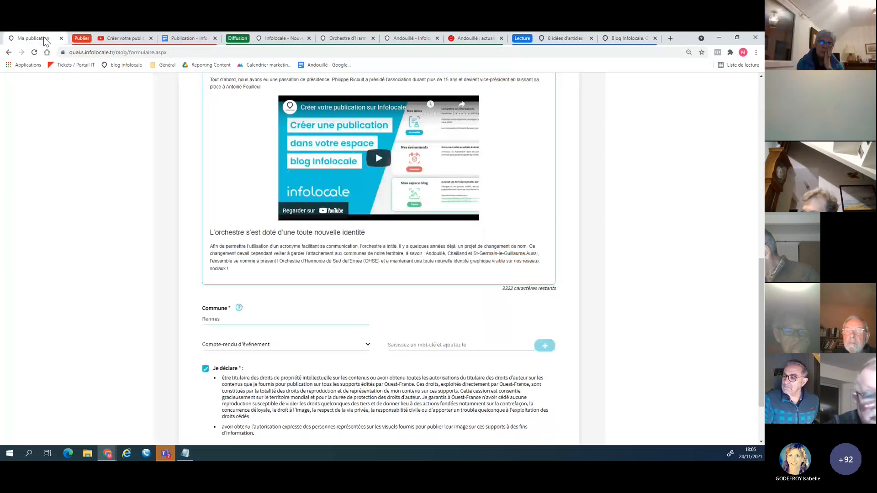
click(563, 39)
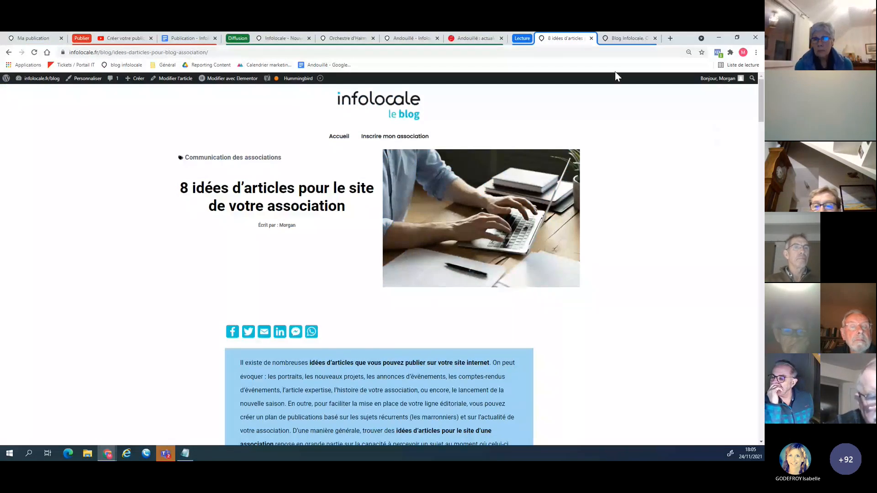
Examine the Infolocale blog guide's 15 numbered publishing instructions and annotated form image, then return to the "8 idées d'articles" article.
click(630, 38)
drag(760, 374, 756, 140)
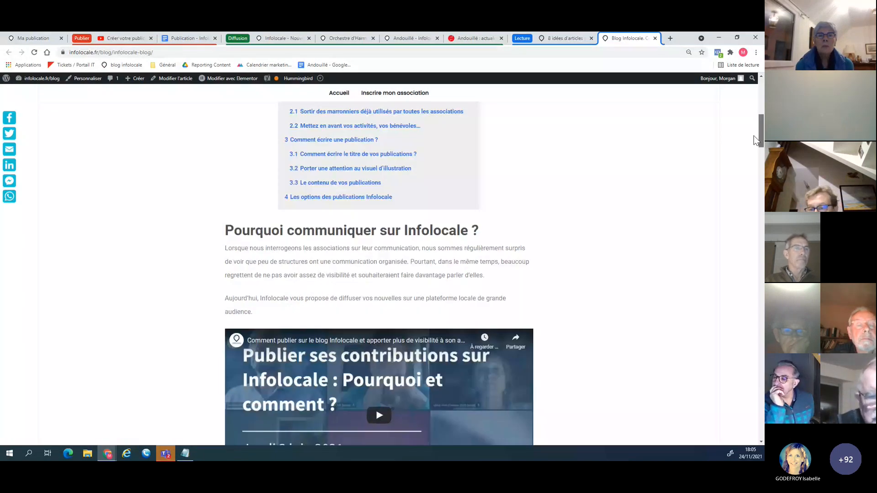
drag(756, 139, 761, 374)
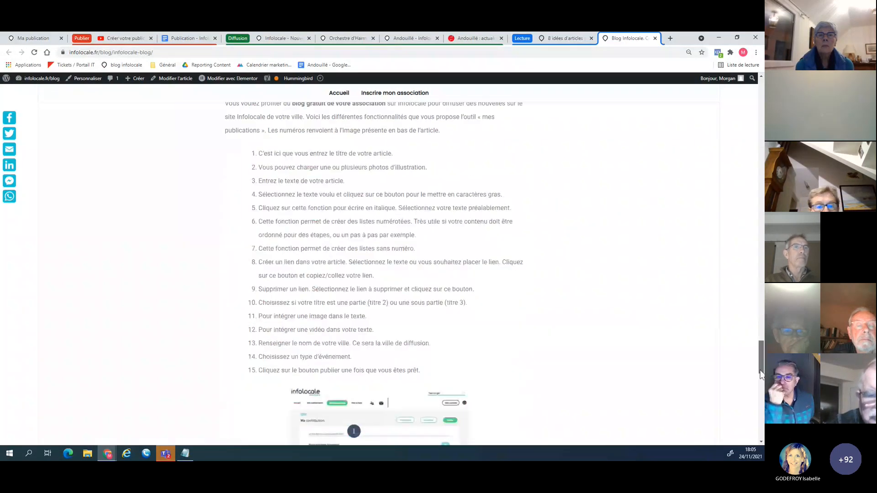
scroll(422, 316, down, 1)
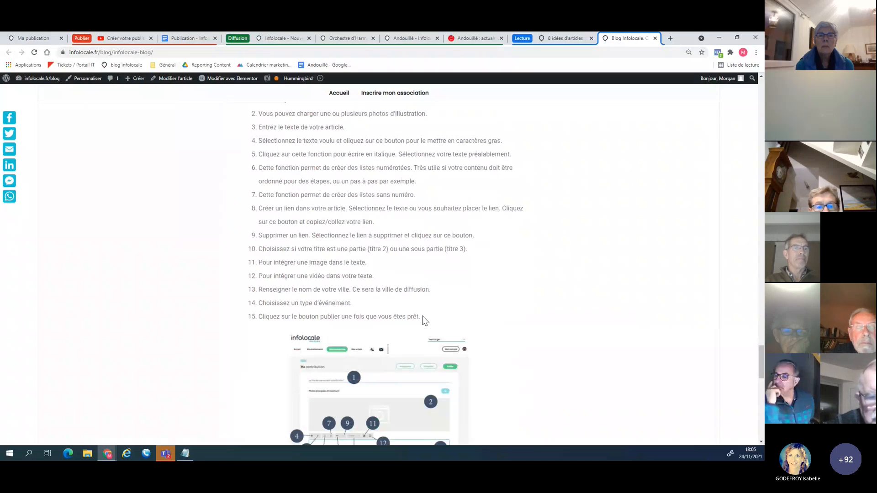
drag(422, 316, 309, 210)
click(461, 291)
scroll(462, 291, down, 3)
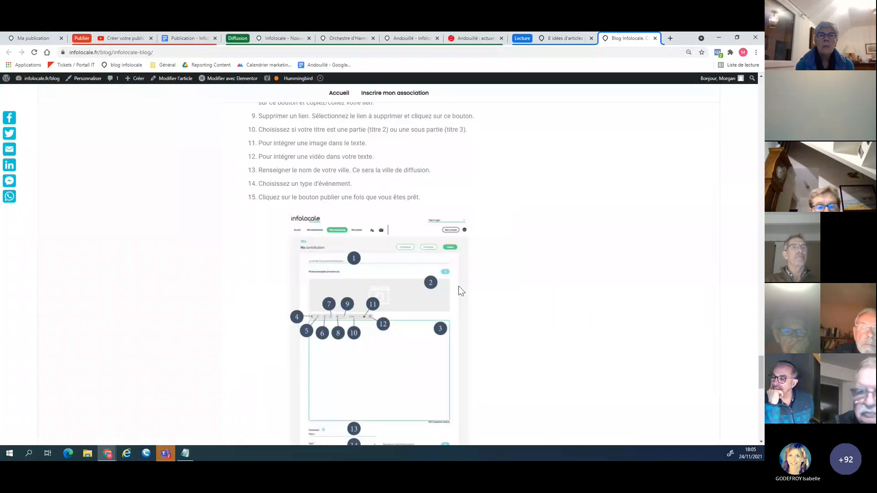
scroll(461, 291, down, 2)
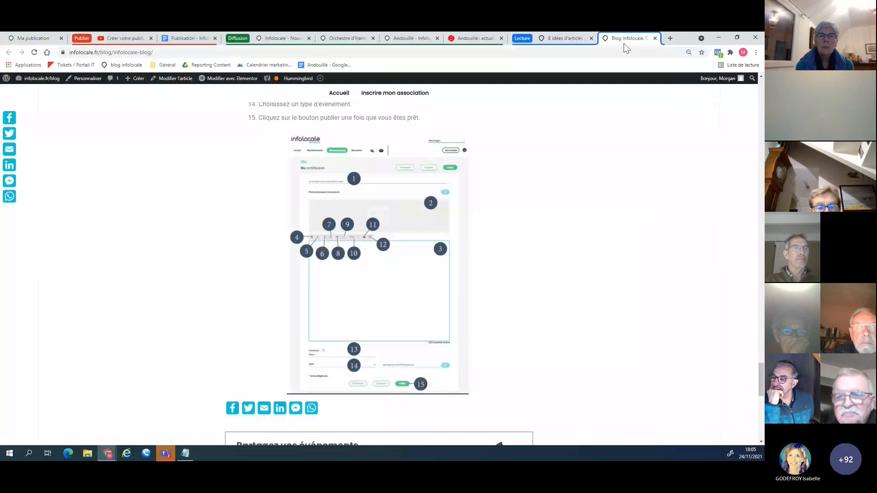
click(565, 37)
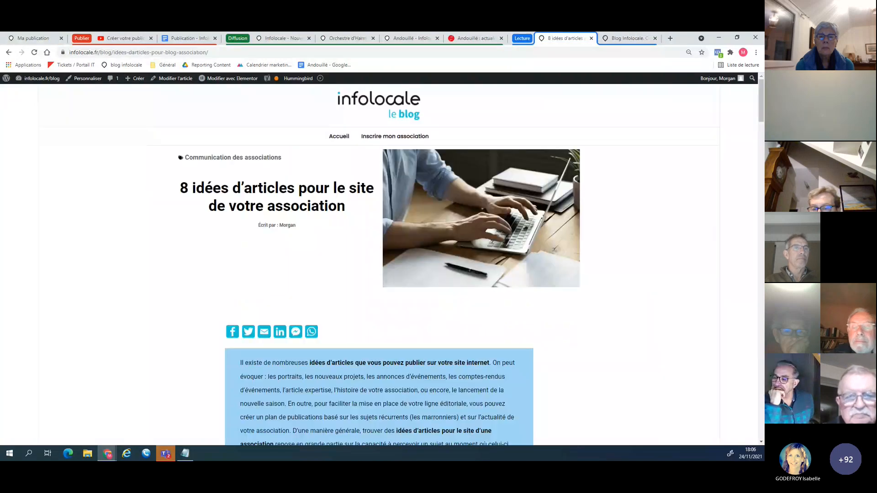